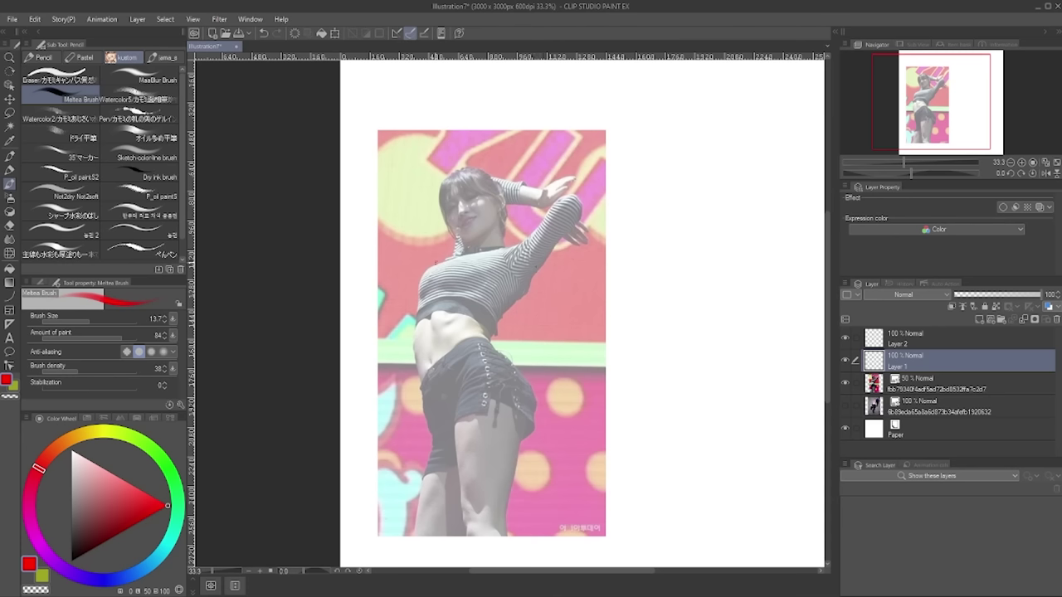
- Draw the neckline edge and side plane of a red chest box over the striped top in the reference photo
drag(437, 263, 507, 248)
key(ctrl+z)
key(ctrl+z)
mouse_move(445, 259)
mouse_down()
mouse_move(504, 249)
mouse_move(469, 298)
mouse_move(489, 324)
mouse_move(541, 269)
mouse_up()
key(ctrl+z)
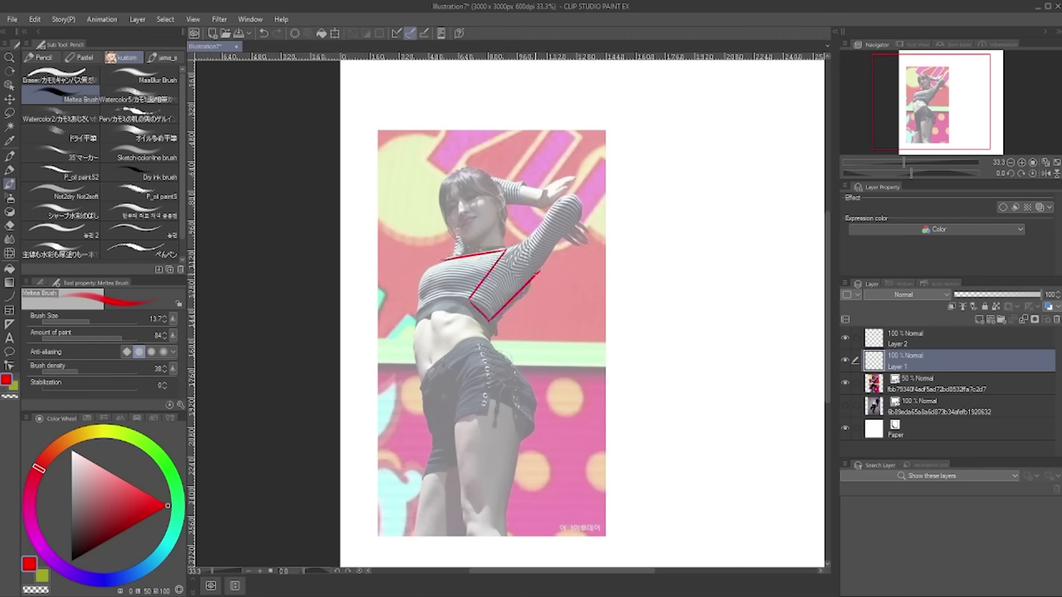
key(ctrl+z)
drag(488, 321, 523, 277)
key(ctrl+z)
drag(507, 251, 518, 286)
key(ctrl+z)
drag(506, 250, 515, 268)
- Complete the chest box over the striped top with its front outline and bottom plane
mouse_move(465, 306)
mouse_down()
mouse_move(416, 305)
mouse_move(444, 260)
mouse_up()
key(ctrl+z)
drag(419, 309, 423, 325)
key(ctrl+z)
key(ctrl+z)
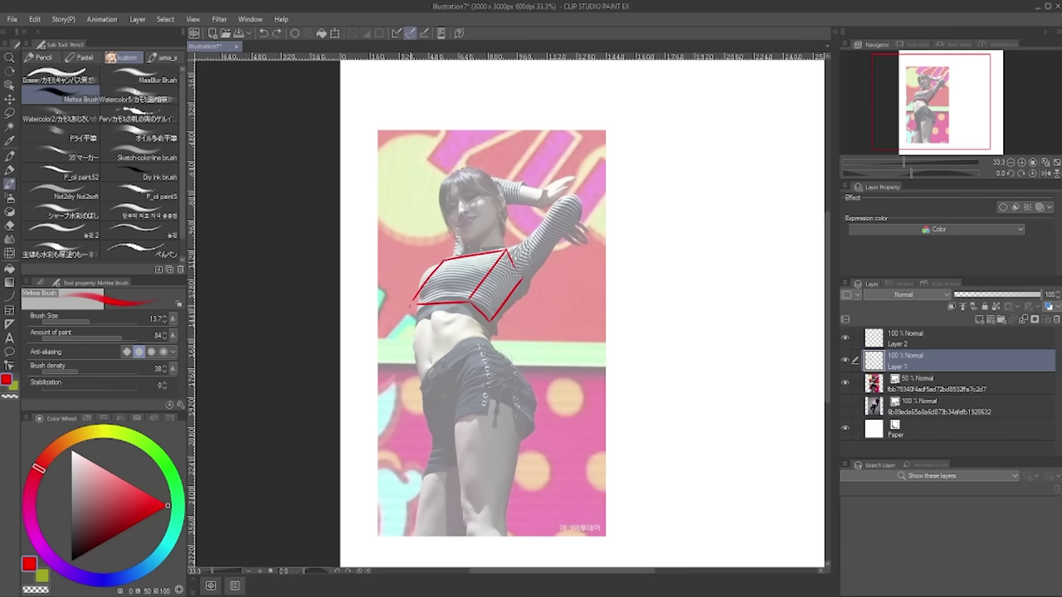
key(ctrl+y)
key(ctrl+z)
key(ctrl+y)
drag(432, 324, 490, 321)
key(ctrl+z)
key(ctrl+z)
- Draw the slanted waist edge of a pelvis box along the top of the shorts
drag(468, 332, 421, 375)
key(ctrl+z)
drag(421, 390, 464, 338)
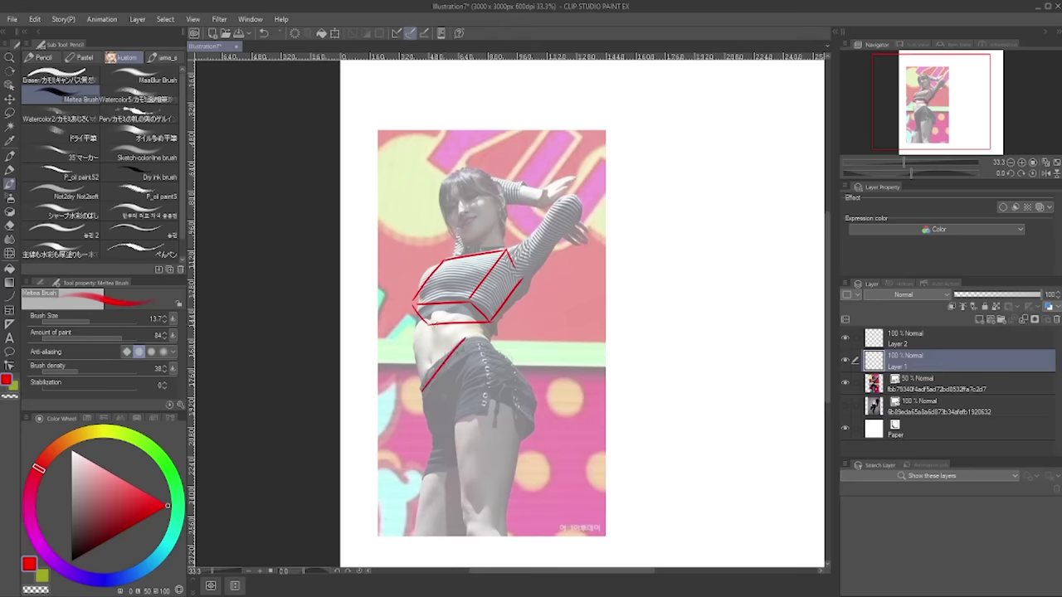
key(h)
mouse_move(553, 338)
mouse_down()
mouse_move(522, 355)
mouse_move(540, 403)
mouse_move(426, 451)
mouse_up()
key(ctrl+z)
key(h)
key(ctrl+z)
drag(479, 403, 433, 443)
key(ctrl+z)
key(ctrl+z)
- Complete the pelvis box over the shorts with its front, side and lower edges
mouse_move(466, 339)
mouse_down()
mouse_move(485, 382)
mouse_move(429, 438)
mouse_up()
drag(422, 385, 431, 435)
drag(491, 382, 562, 438)
key(h)
click(1044, 174)
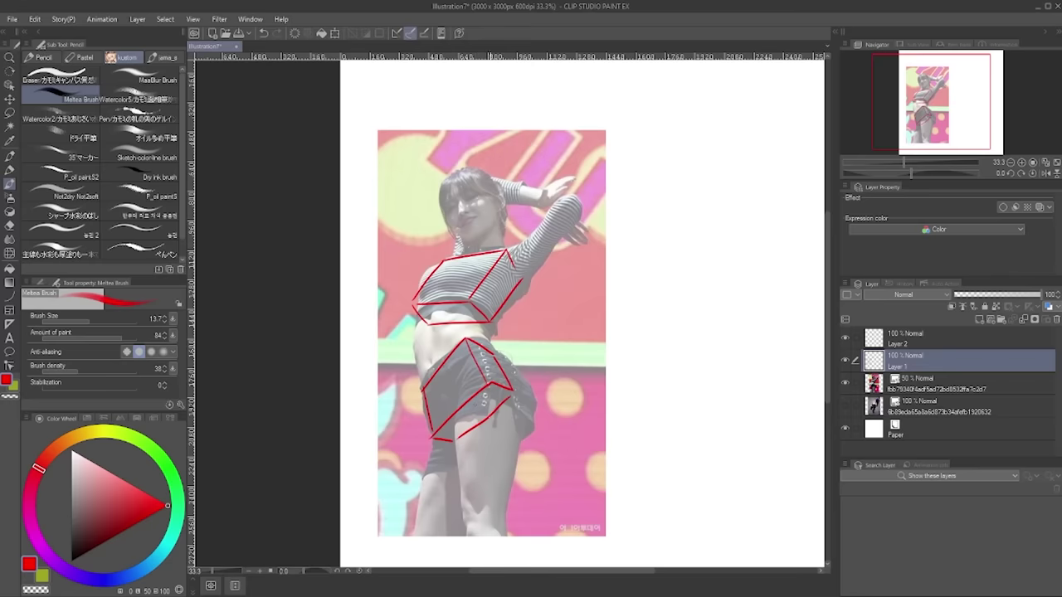
- Draw a curved centre line running through the chest box, waist and pelvis box
drag(489, 240, 477, 391)
key(ctrl+z)
drag(482, 262, 475, 380)
- Duplicate the Layer 1 box sketch and move the copy onto the blank canvas beside the photo
click(11, 87)
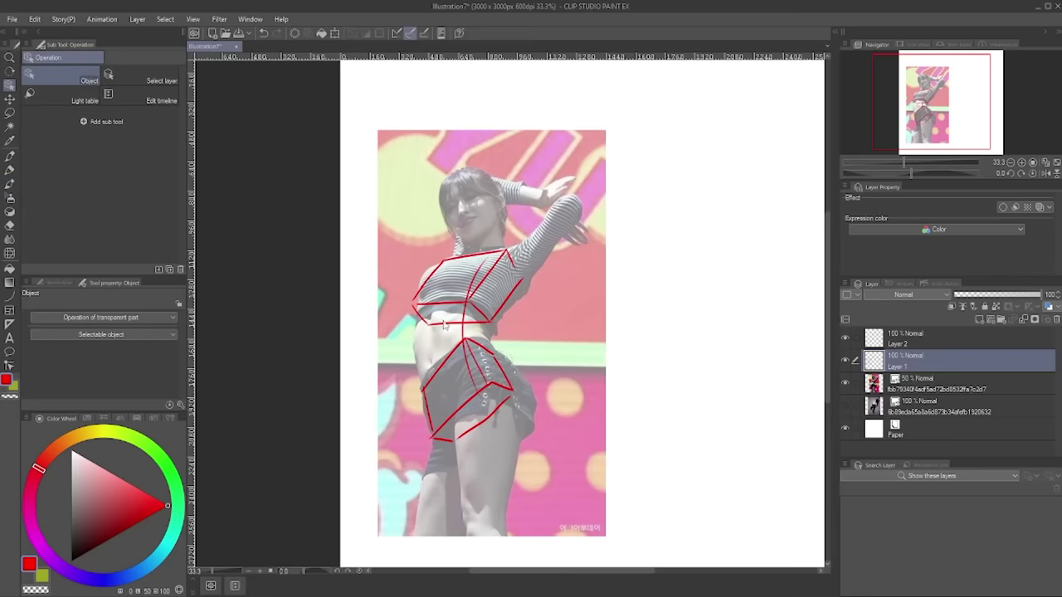
scroll(664, 351, down, 1)
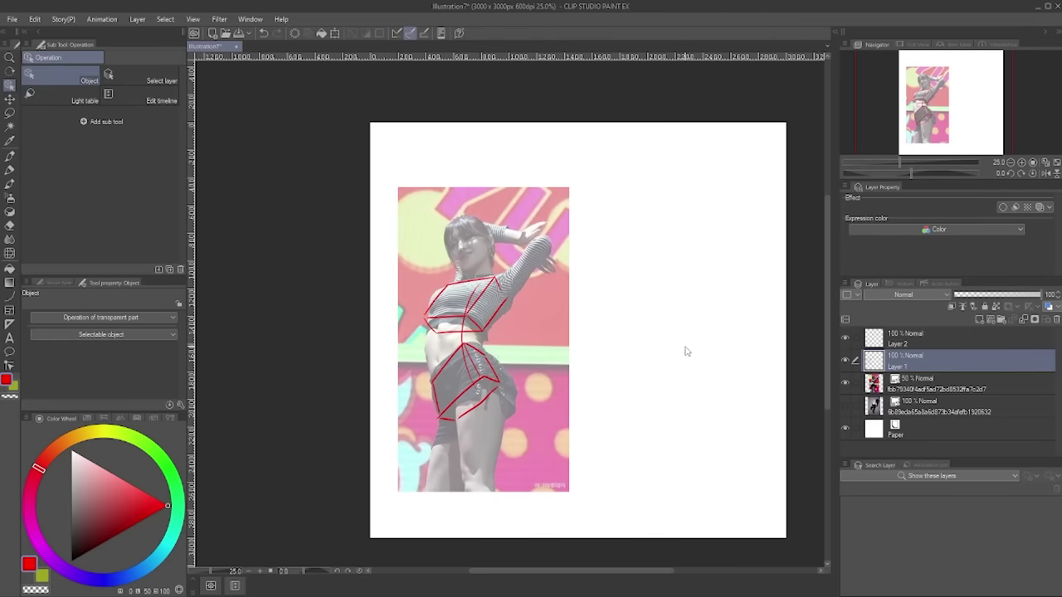
key(ctrl+v)
key(ctrl+t)
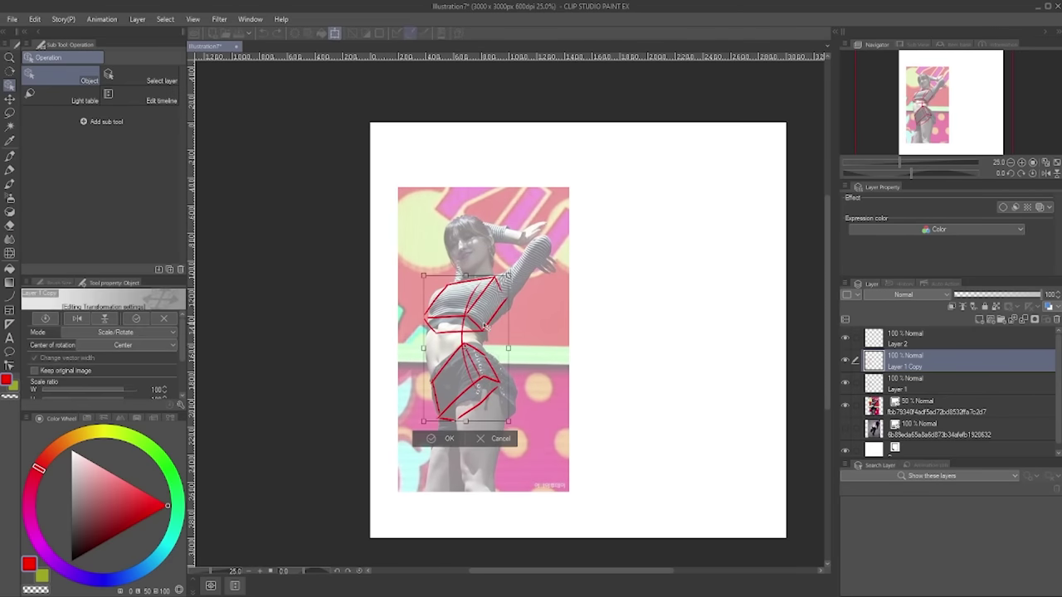
drag(485, 326, 692, 328)
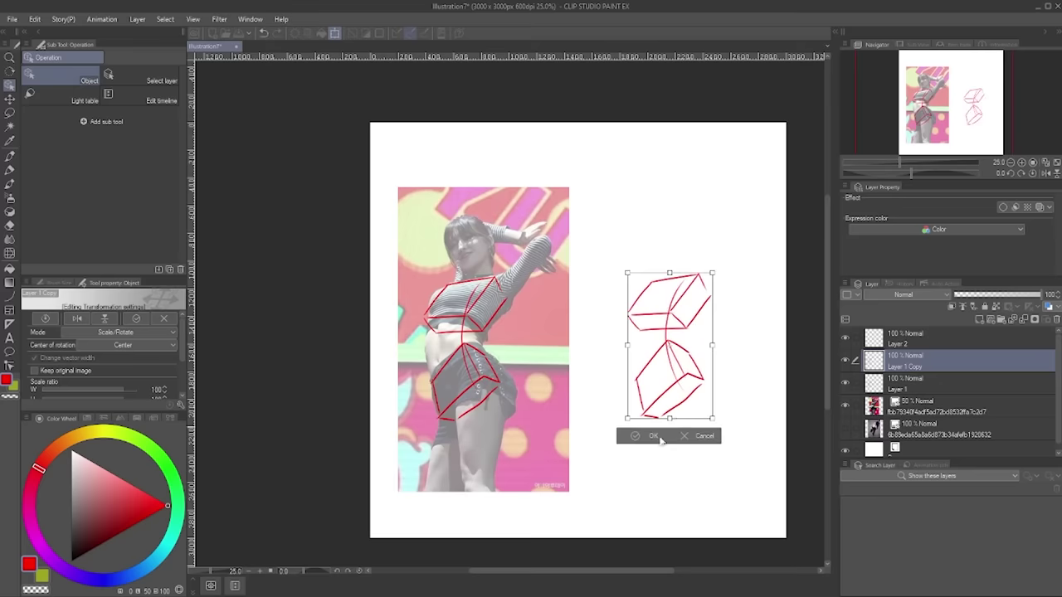
click(635, 436)
- With the Meltea Brush, sketch the belly contour and front leg line on the copied boxes
scroll(633, 361, up, 2)
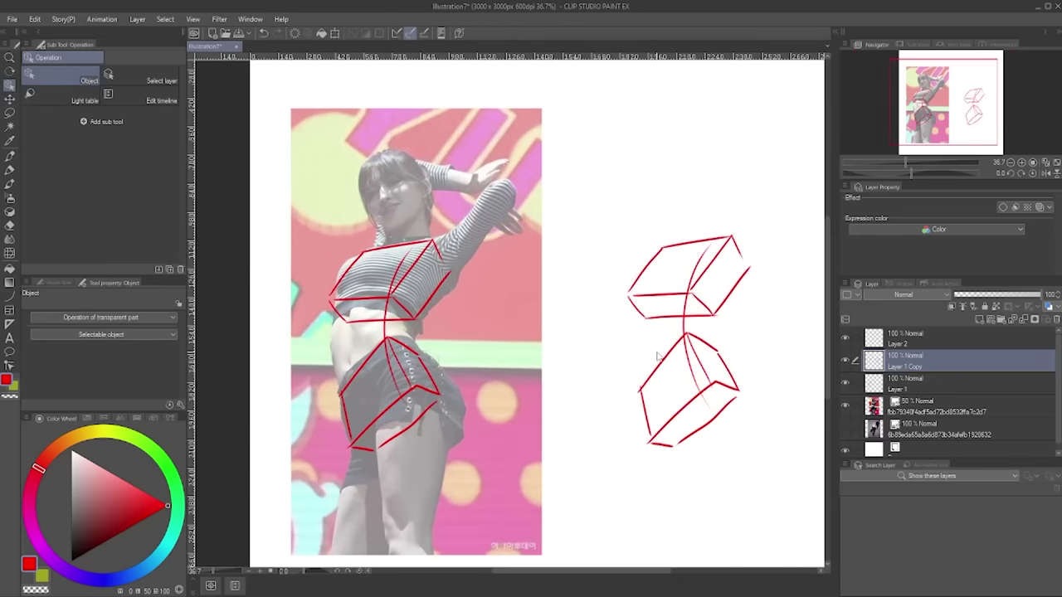
click(9, 185)
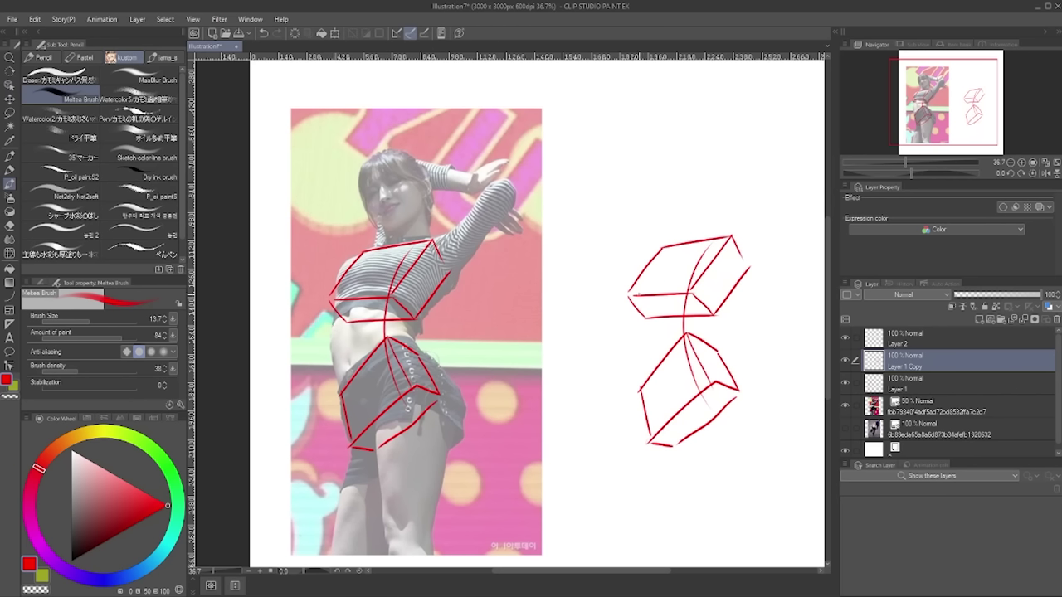
drag(637, 282, 635, 328)
key(ctrl+z)
mouse_move(632, 322)
mouse_down()
mouse_move(648, 412)
mouse_move(642, 525)
mouse_up()
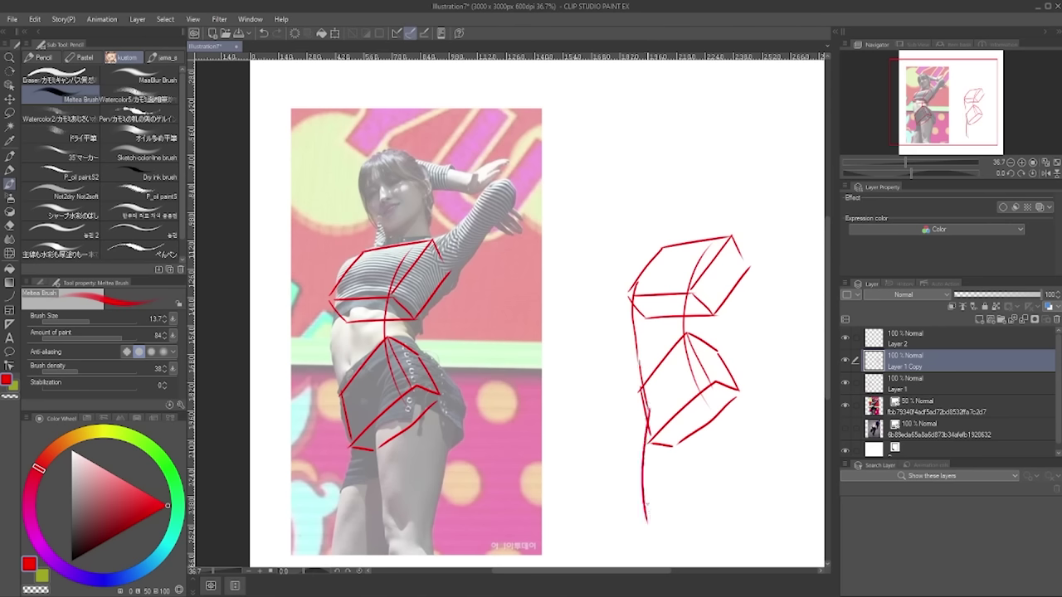
key(ctrl+z)
mouse_move(645, 388)
mouse_down()
mouse_move(653, 438)
mouse_move(642, 536)
mouse_up()
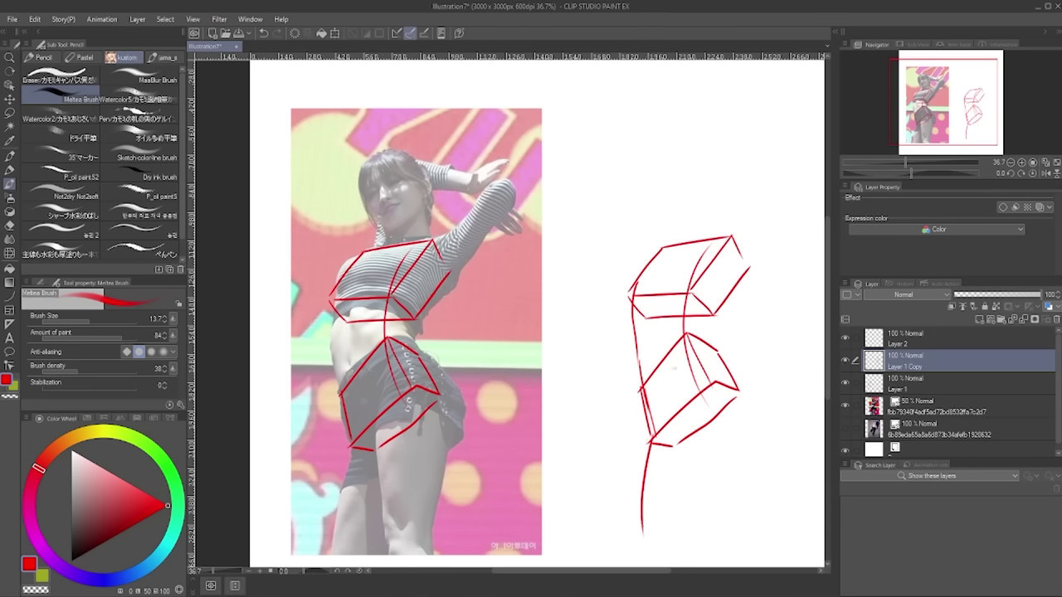
- Sketch the inner line of the near leg and the curve from the lower back over the hip on the copied figure
drag(689, 352, 682, 520)
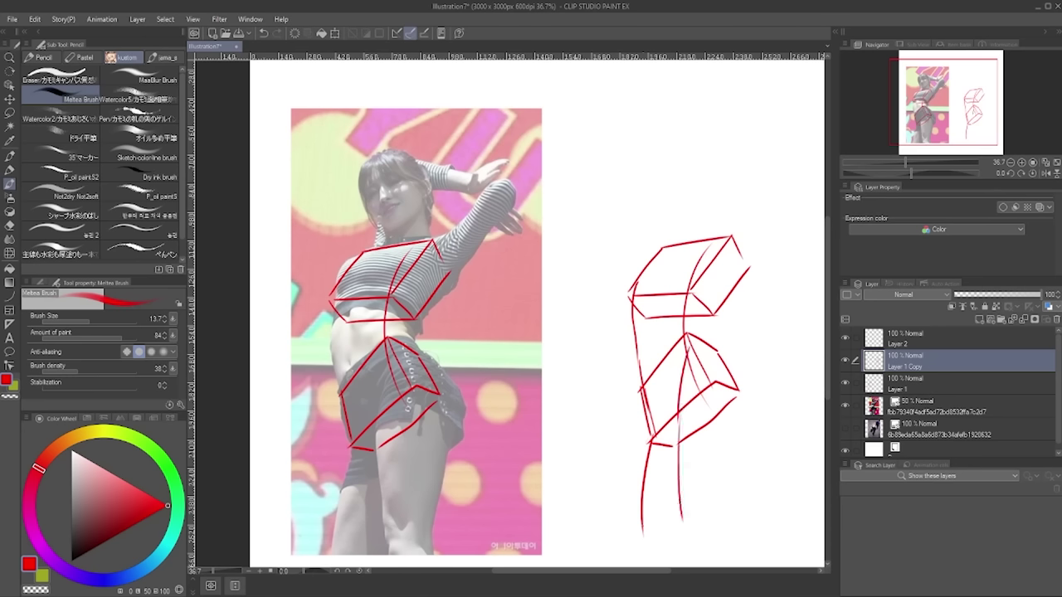
key(ctrl+z)
drag(678, 408, 689, 514)
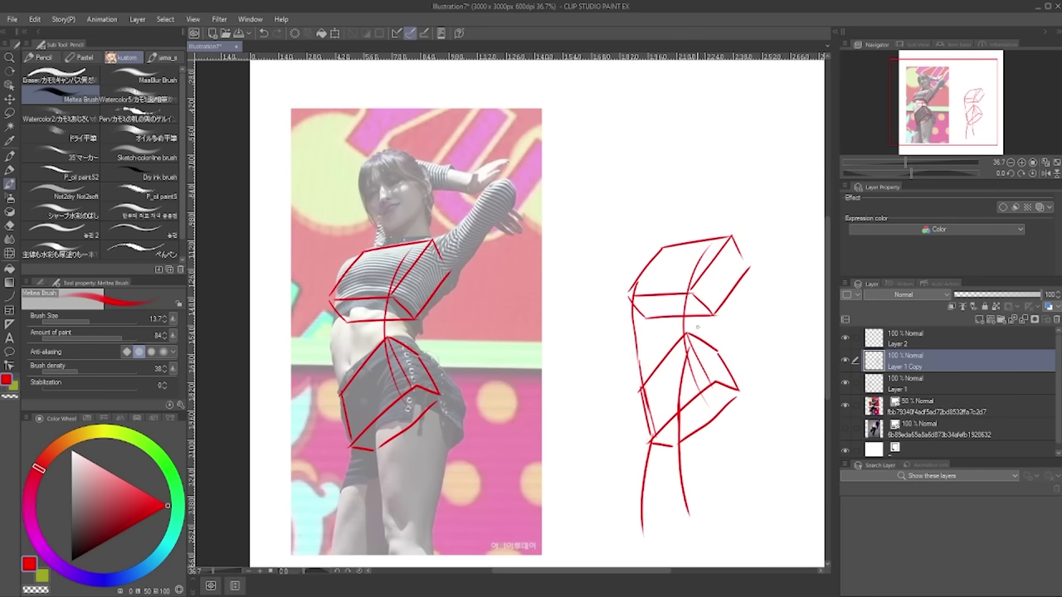
drag(685, 316, 705, 341)
drag(697, 330, 749, 465)
- Sketch the rounded far shoulder, shoulder line and raised upper arm around the copied chest box
drag(643, 253, 634, 287)
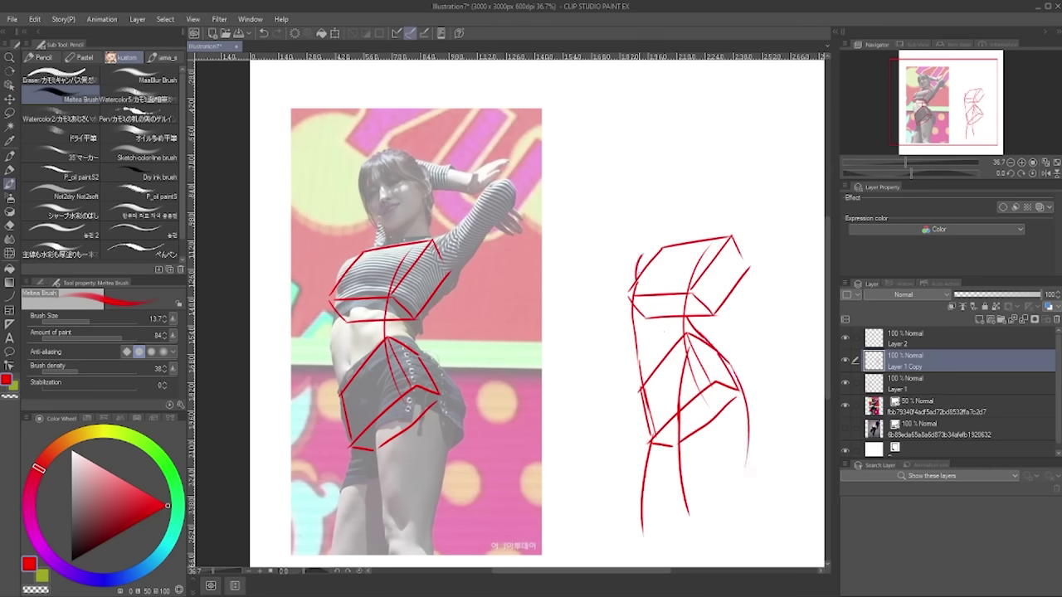
key(ctrl+z)
mouse_move(645, 249)
mouse_down()
mouse_move(634, 274)
mouse_move(680, 246)
mouse_up()
mouse_move(688, 253)
mouse_down()
mouse_move(676, 268)
mouse_move(695, 244)
mouse_up()
key(ctrl+z)
key(ctrl+z)
mouse_move(736, 236)
mouse_down()
mouse_move(706, 240)
mouse_move(738, 244)
mouse_move(793, 186)
mouse_move(804, 211)
mouse_move(741, 277)
mouse_up()
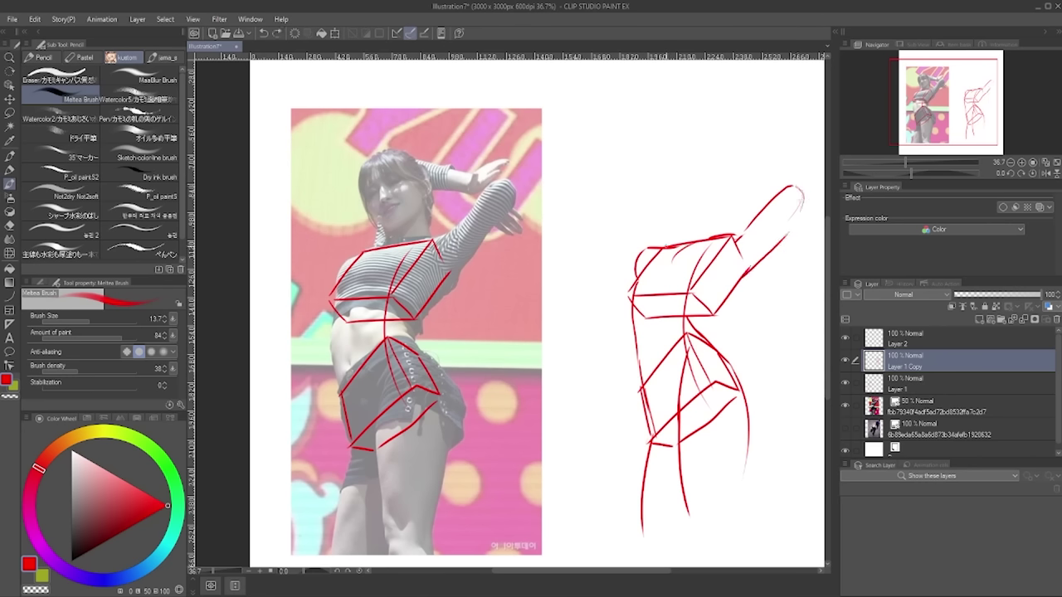
- Sketch the head with its face guidelines and the neck lines above the copied chest box
drag(669, 246, 671, 232)
drag(673, 179, 670, 232)
mouse_move(709, 151)
mouse_down()
mouse_move(729, 218)
mouse_move(720, 162)
mouse_move(690, 217)
mouse_move(733, 147)
mouse_move(742, 150)
mouse_move(674, 193)
mouse_move(744, 146)
mouse_move(702, 204)
mouse_move(712, 217)
mouse_move(742, 199)
mouse_up()
key(ctrl+z)
key(ctrl+z)
key(ctrl+z)
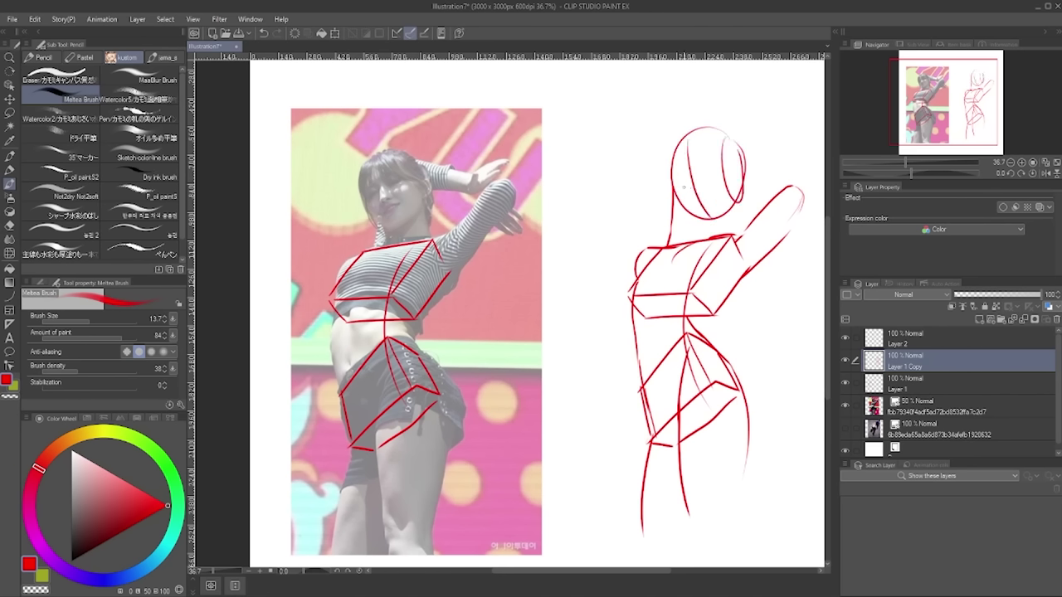
mouse_move(682, 184)
mouse_down()
mouse_move(685, 196)
mouse_move(711, 189)
mouse_move(713, 239)
mouse_up()
drag(740, 199, 735, 235)
- Refine the back and outer hip contours of the copied figure and add contour lines down its torso
mouse_move(712, 318)
mouse_down()
mouse_move(711, 343)
mouse_move(723, 307)
mouse_move(754, 284)
mouse_up()
key(h)
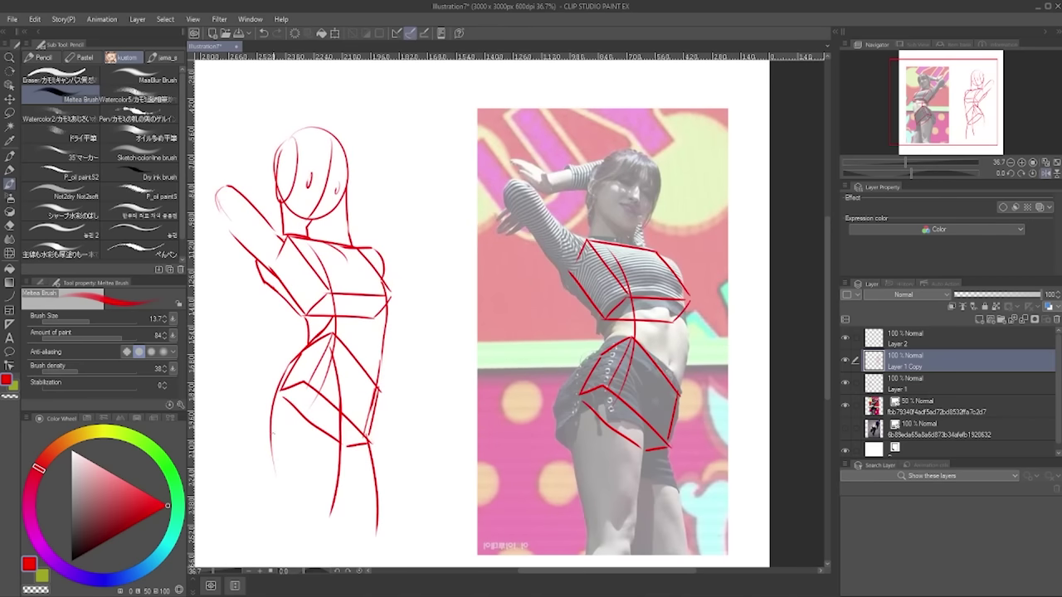
drag(290, 367, 271, 443)
key(ctrl+z)
drag(301, 351, 271, 441)
key(h)
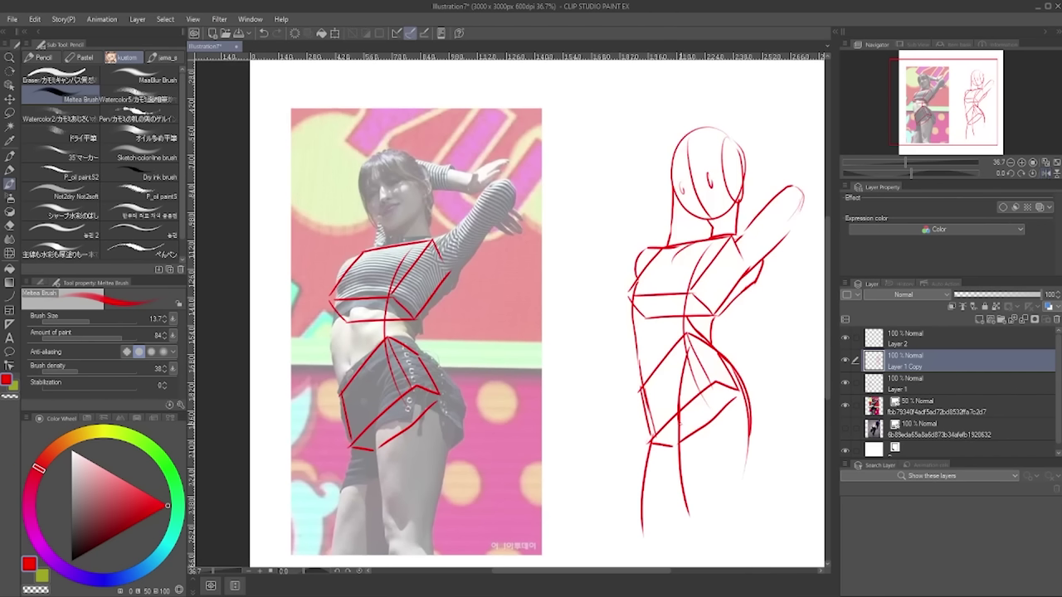
drag(680, 247, 653, 425)
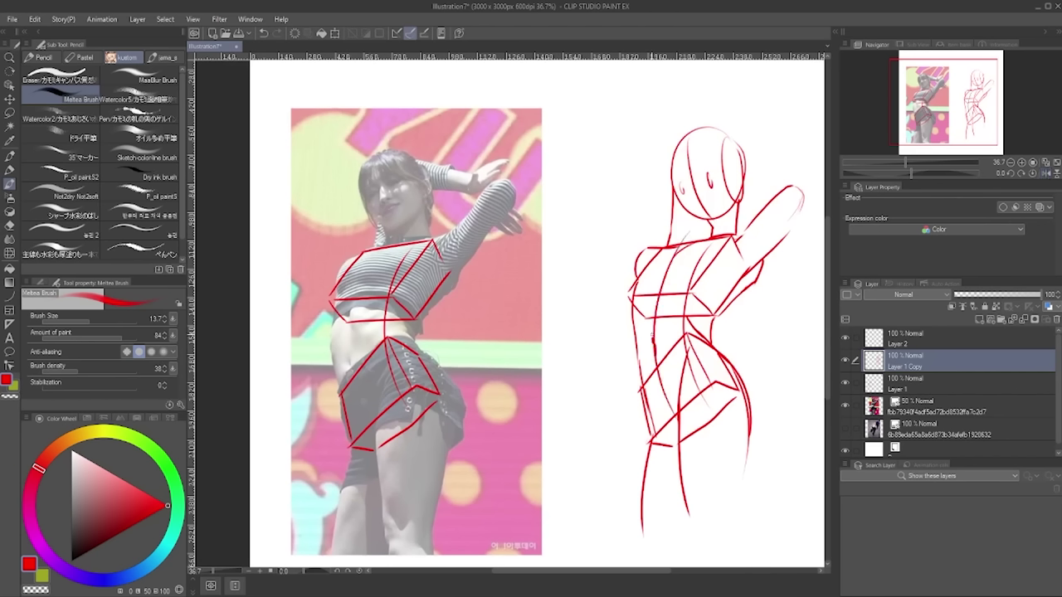
drag(654, 327, 652, 338)
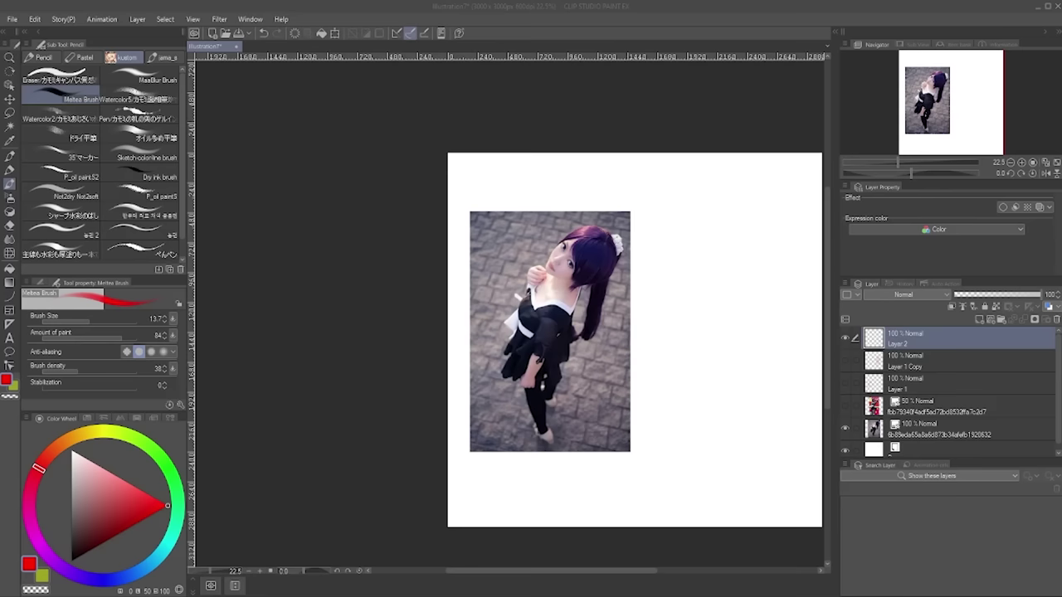
- Lower the opacity of the purple-haired figure's reference photo layer to 50%
click(974, 428)
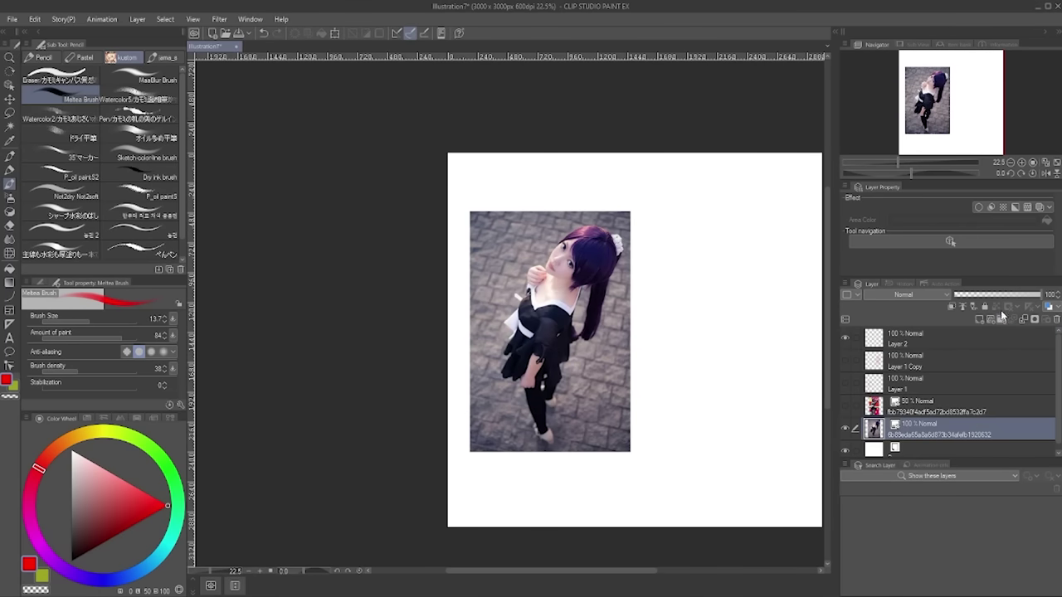
drag(996, 294, 997, 292)
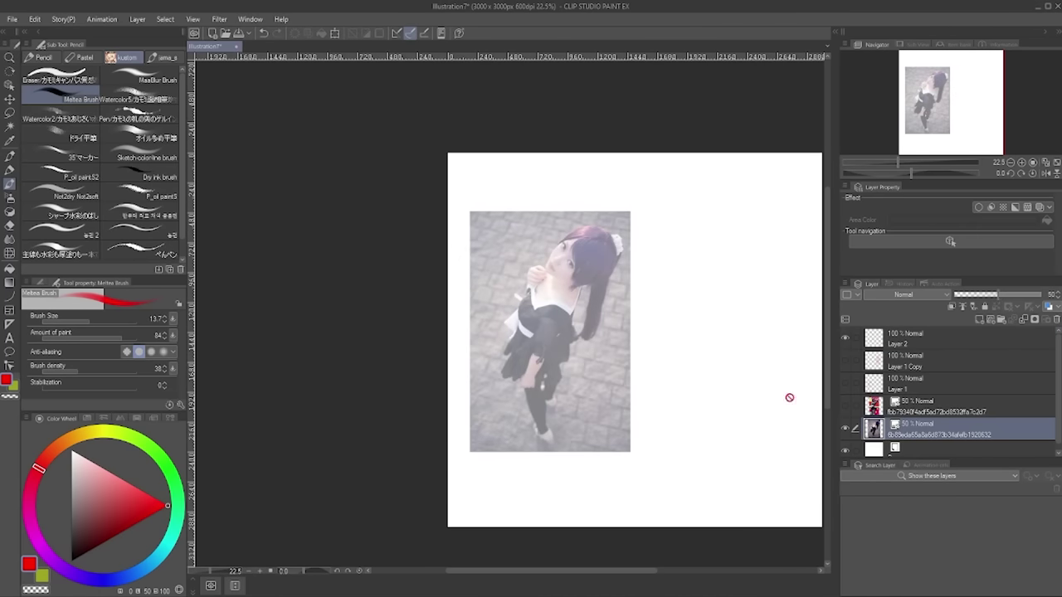
scroll(623, 389, down, 4)
scroll(707, 412, up, 5)
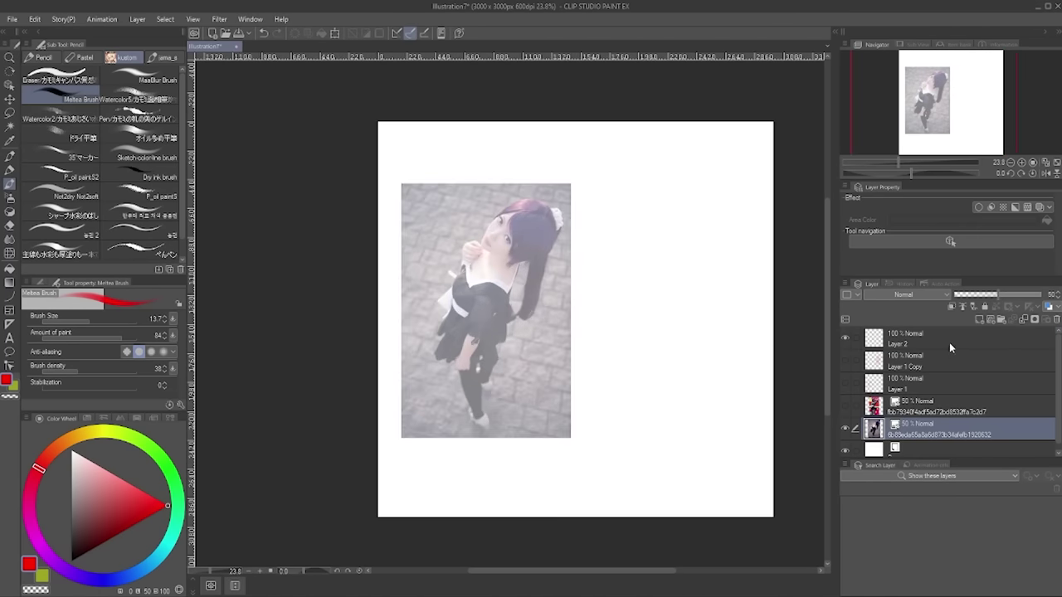
- On Layer 2, draw the side plane of a chest box over the second photo's figure, from shoulders to waist
click(949, 347)
scroll(526, 297, up, 2)
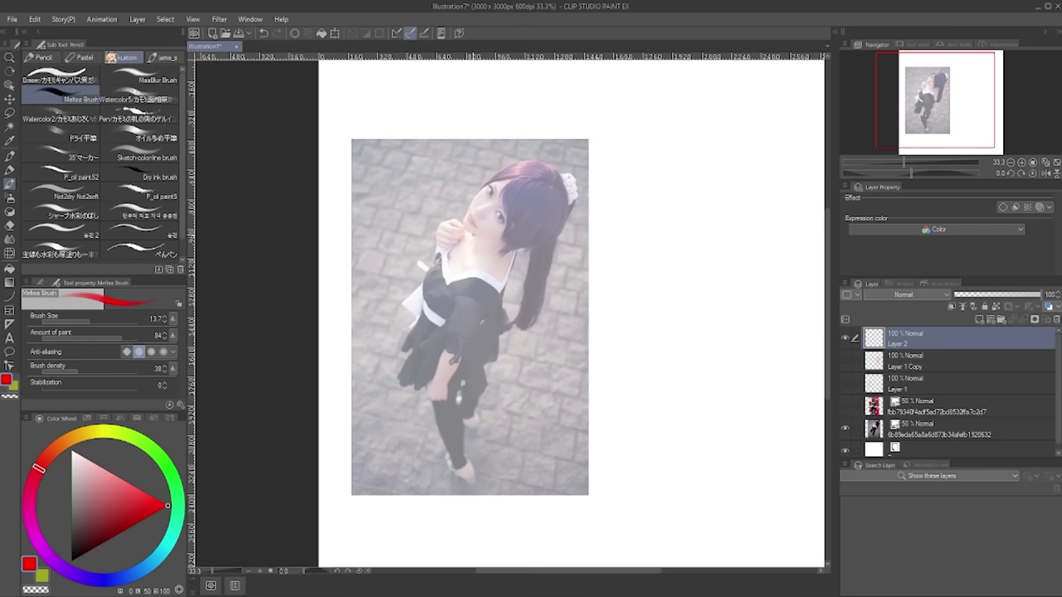
drag(485, 213, 457, 294)
key(ctrl+z)
mouse_move(487, 211)
mouse_down()
mouse_move(465, 285)
mouse_move(491, 297)
mouse_up()
key(ctrl+z)
drag(523, 221, 501, 290)
key(ctrl+z)
drag(490, 214, 519, 223)
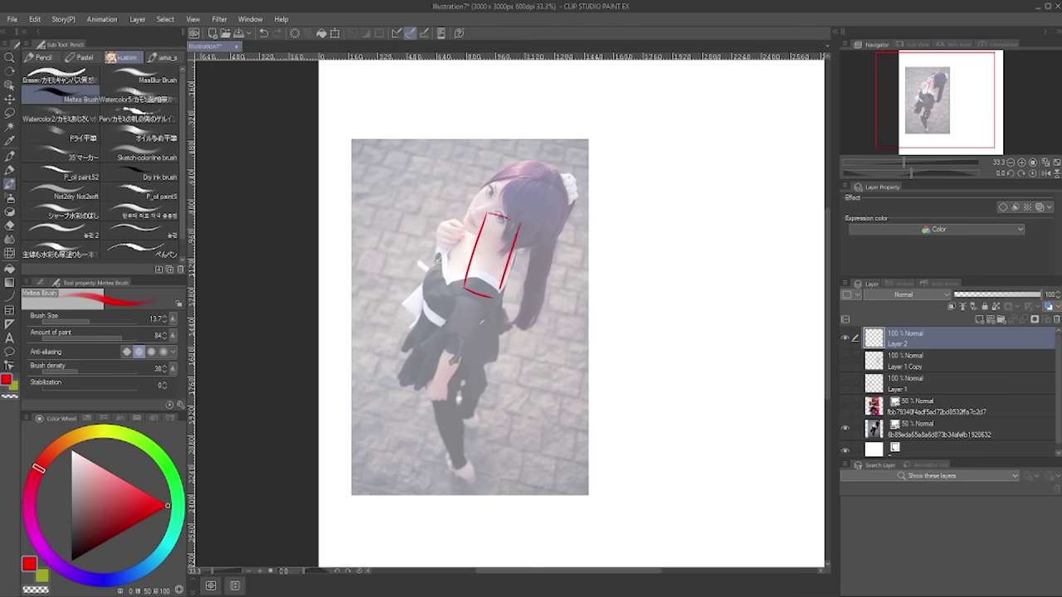
- Add the front plane and bottom edges to the chest box over the second photo's figure
drag(484, 217, 438, 289)
key(ctrl+z)
key(ctrl+z)
mouse_move(486, 214)
mouse_down()
mouse_move(442, 280)
mouse_move(432, 324)
mouse_up()
key(ctrl+z)
mouse_move(441, 278)
mouse_down()
mouse_move(433, 320)
mouse_move(465, 288)
mouse_move(439, 322)
mouse_move(459, 331)
mouse_move(500, 291)
mouse_up()
key(ctrl+z)
key(ctrl+z)
drag(460, 331, 499, 291)
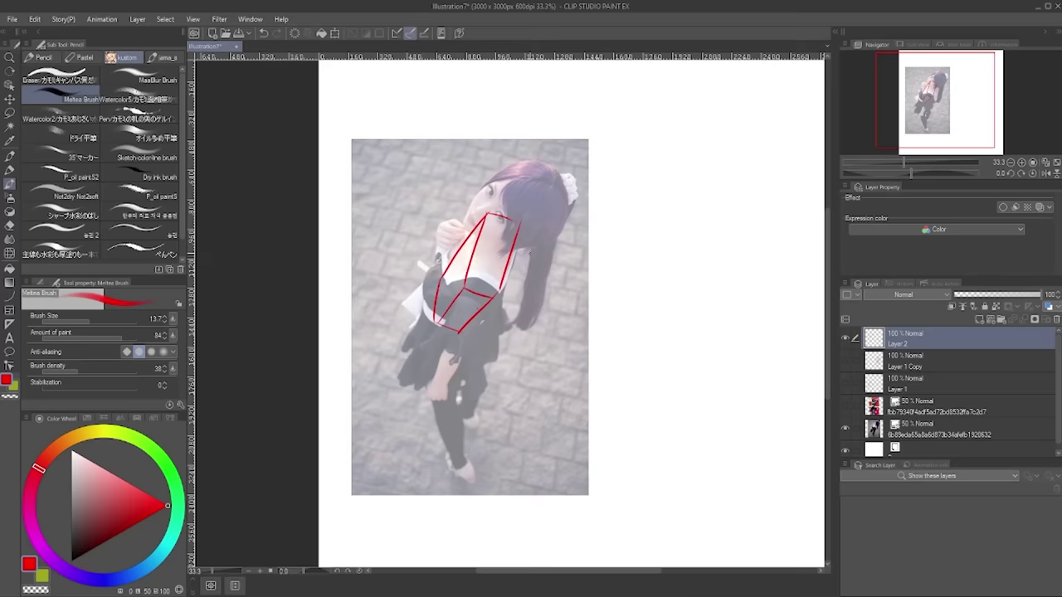
- Draw the main edges of a small foreshortened pelvis box directly below the second figure's chest box
key(h)
key(h)
drag(431, 305, 420, 337)
mouse_move(436, 295)
mouse_down()
mouse_move(426, 340)
mouse_move(466, 358)
mouse_up()
key(ctrl+z)
key(ctrl+z)
drag(473, 320, 463, 351)
key(ctrl+z)
key(h)
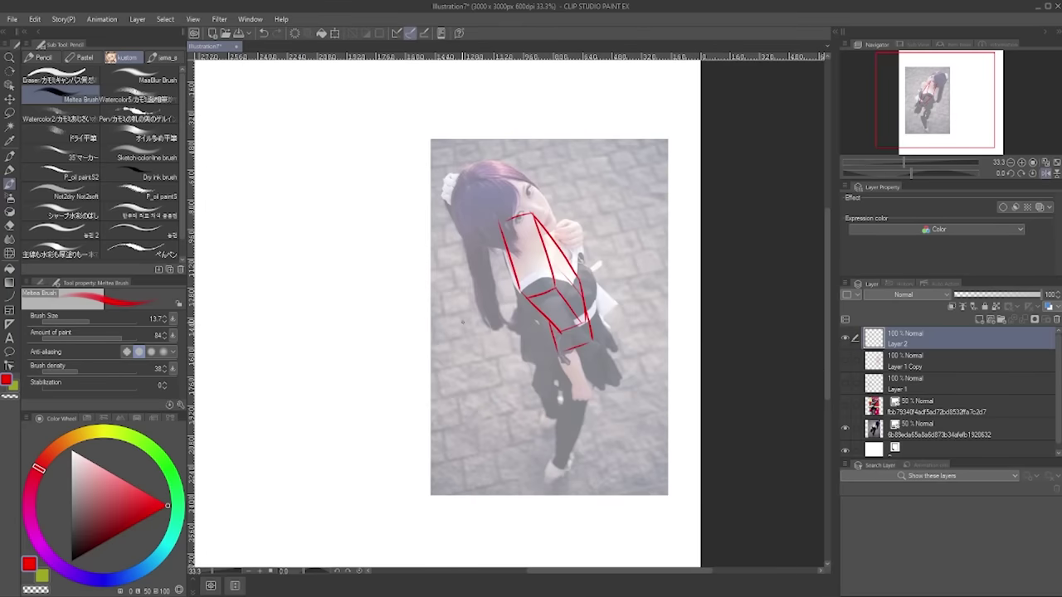
key(h)
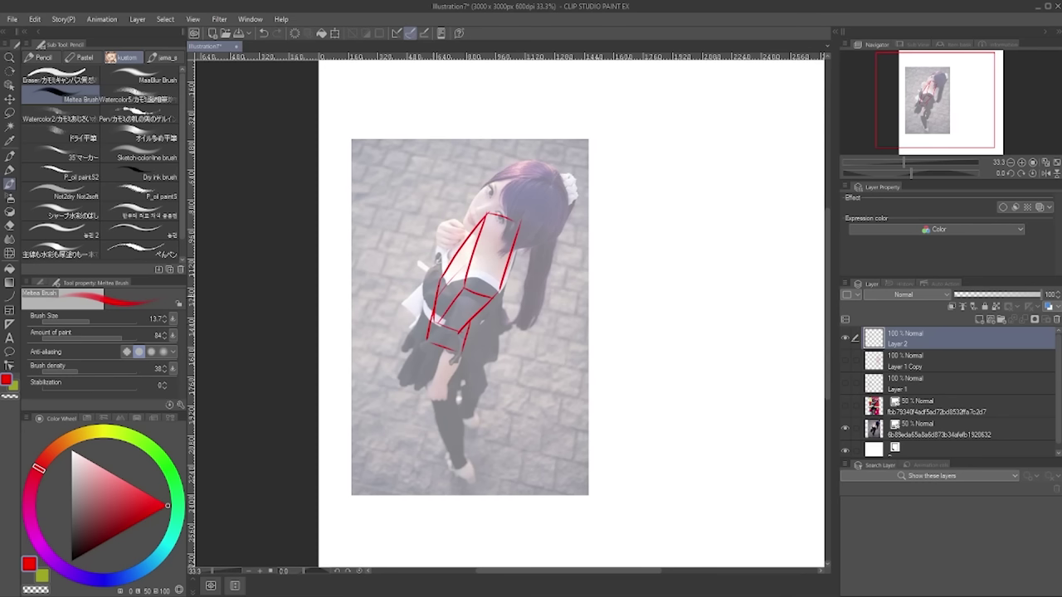
- Add the outer front edge and lower edge of the second figure's pelvis box
drag(428, 312, 417, 362)
key(ctrl+z)
drag(430, 311, 420, 344)
drag(422, 349, 451, 367)
- Duplicate the Layer 2 box sketch and place the copy on the blank canvas beside the photo
key(h)
key(h)
key(ctrl+t)
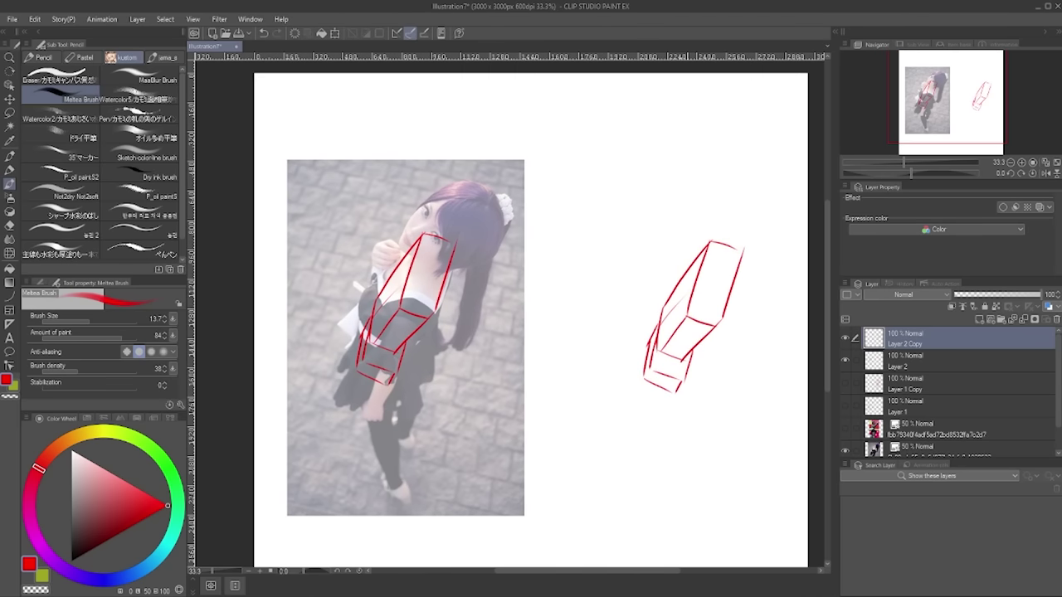
- Sketch the shoulders, hanging arm with its hand, and front hip contour around the copied boxes of the second figure
mouse_move(685, 330)
mouse_down()
mouse_move(702, 297)
mouse_move(705, 388)
mouse_move(679, 442)
mouse_up()
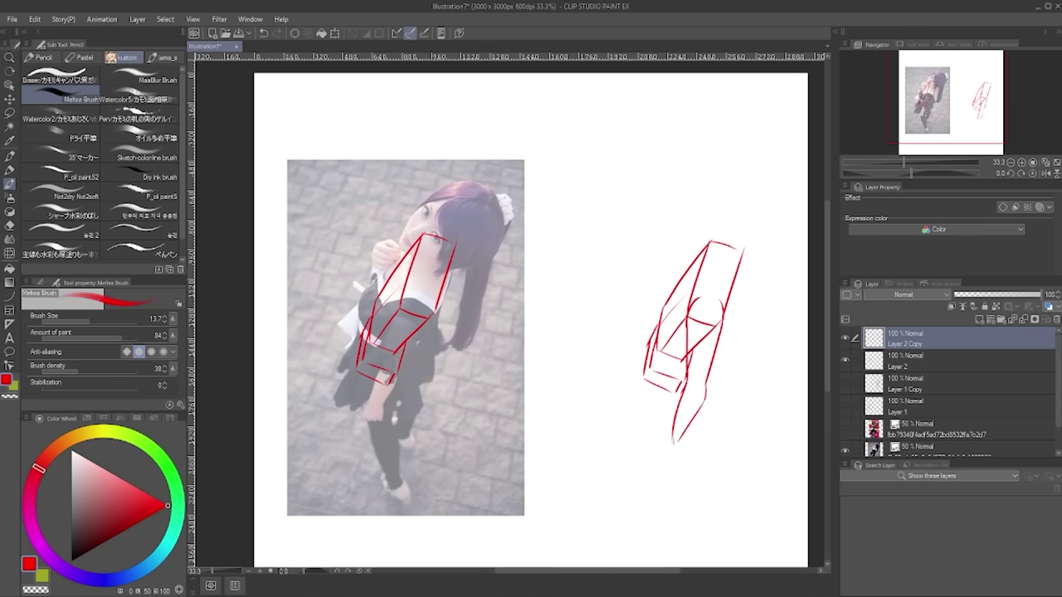
drag(688, 254, 672, 284)
drag(677, 438, 667, 461)
drag(648, 365, 663, 454)
- Sketch the tapering legs and feet of the second figure below its pelvis box
drag(707, 390, 690, 453)
mouse_move(673, 455)
mouse_down()
mouse_move(667, 478)
mouse_move(685, 531)
mouse_up()
mouse_move(696, 461)
mouse_down()
mouse_move(706, 554)
mouse_move(683, 531)
mouse_move(712, 551)
mouse_up()
mouse_move(720, 352)
mouse_down()
mouse_move(723, 395)
mouse_move(708, 438)
mouse_move(713, 495)
mouse_up()
- Sketch the round head of the second figure with its facial guidelines and eyes
mouse_move(751, 201)
mouse_down()
mouse_move(759, 229)
mouse_move(743, 274)
mouse_up()
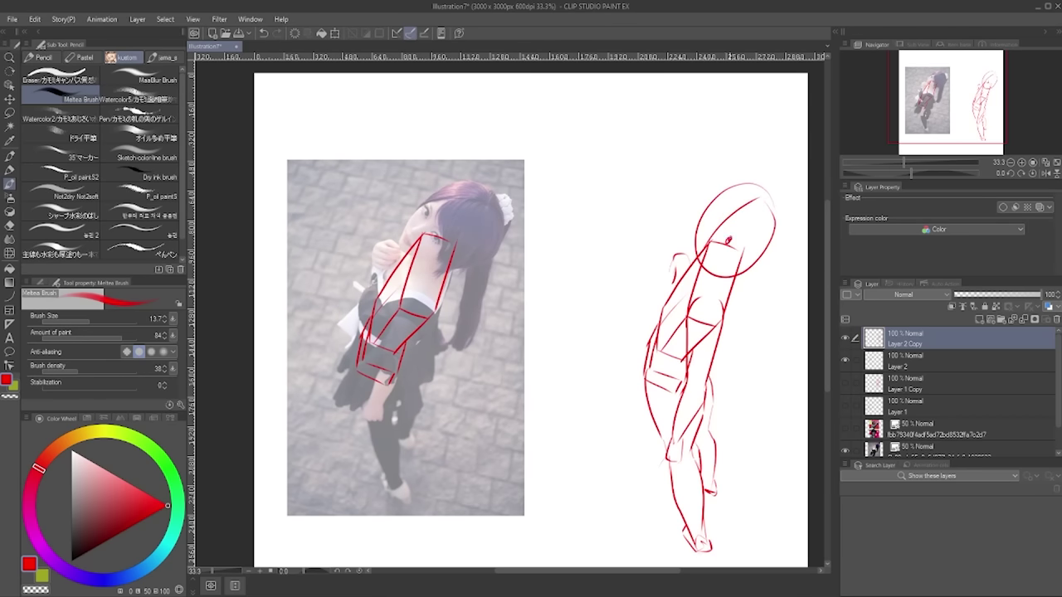
drag(711, 217, 717, 223)
drag(768, 217, 730, 271)
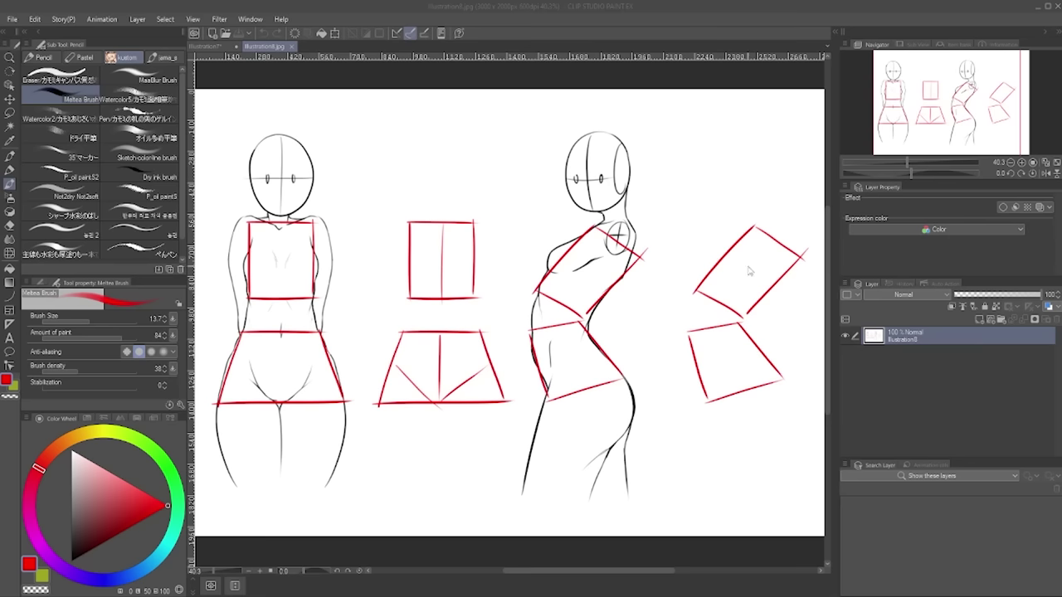
- In Illustration8.jpg, use white with brush size 52.1 to paint out the outer slanted edge of the tilted standalone pelvis shape
click(82, 463)
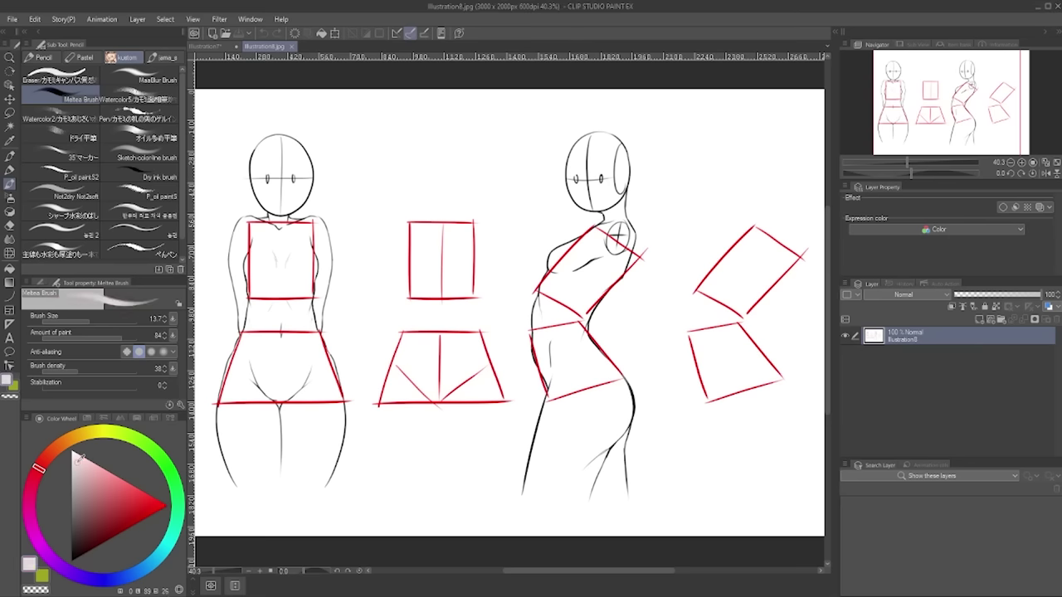
click(71, 451)
drag(92, 321, 121, 326)
mouse_move(771, 373)
mouse_down()
mouse_move(742, 324)
mouse_move(780, 371)
mouse_move(760, 345)
mouse_up()
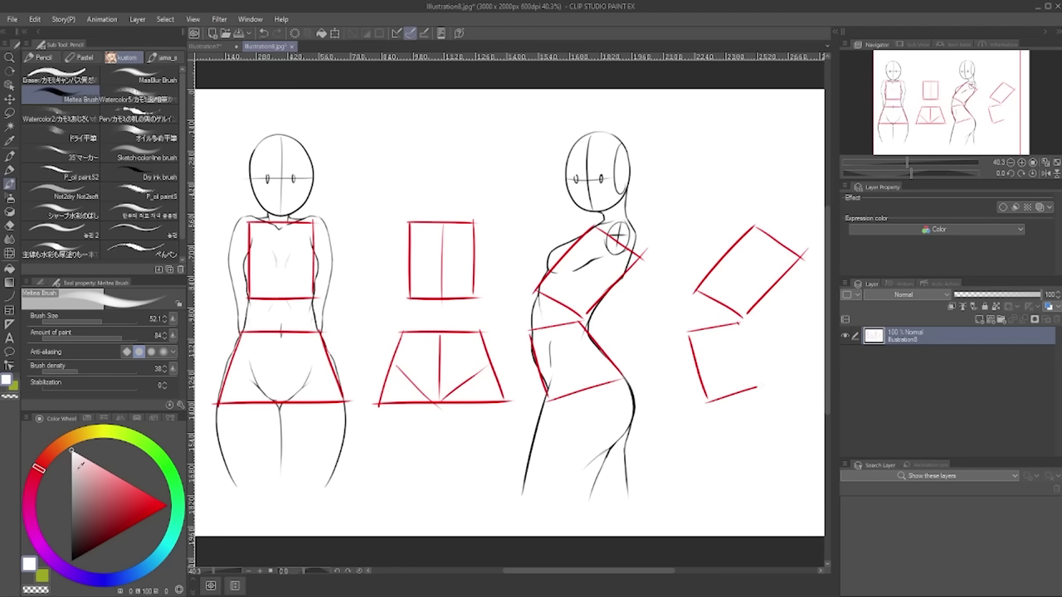
- In red with brush size 13.0, draw the missing side edges of the standalone pelvis box and the second figure's pelvis box
click(71, 561)
drag(102, 319, 87, 319)
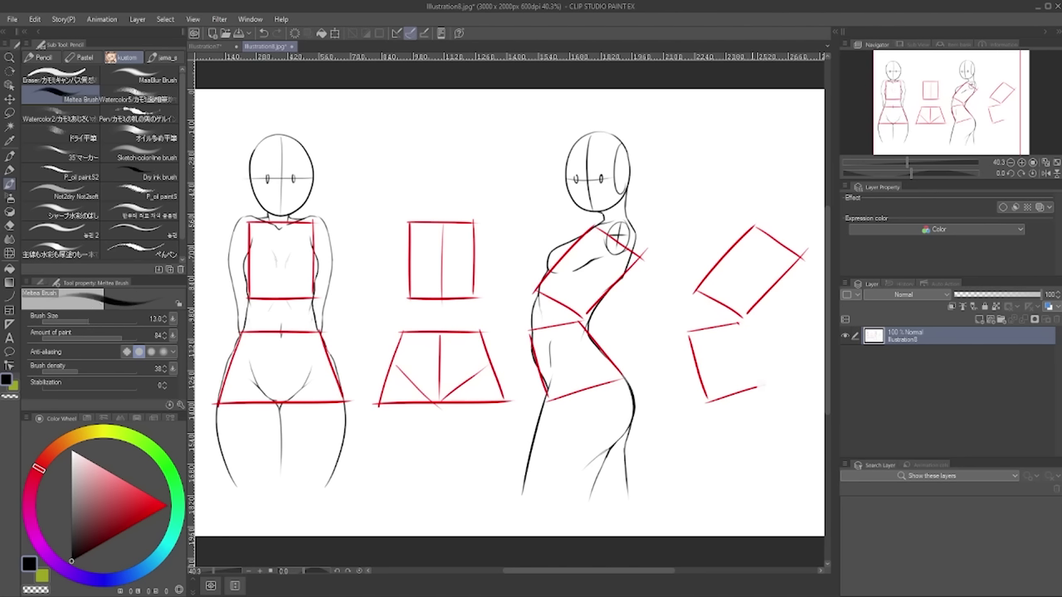
drag(739, 325, 755, 393)
key(ctrl+z)
click(167, 505)
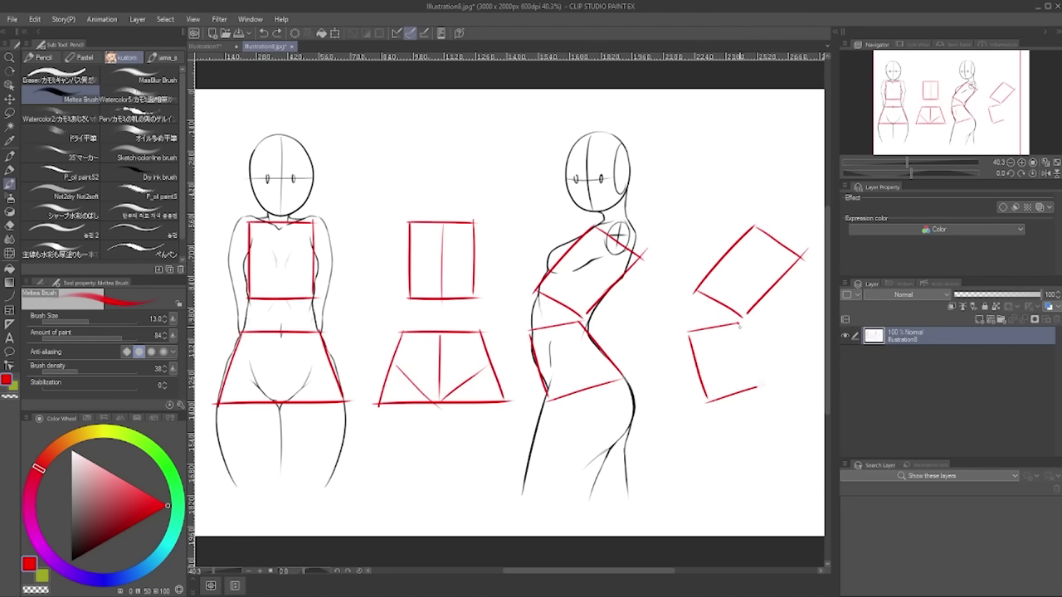
drag(740, 327, 755, 389)
drag(578, 322, 609, 383)
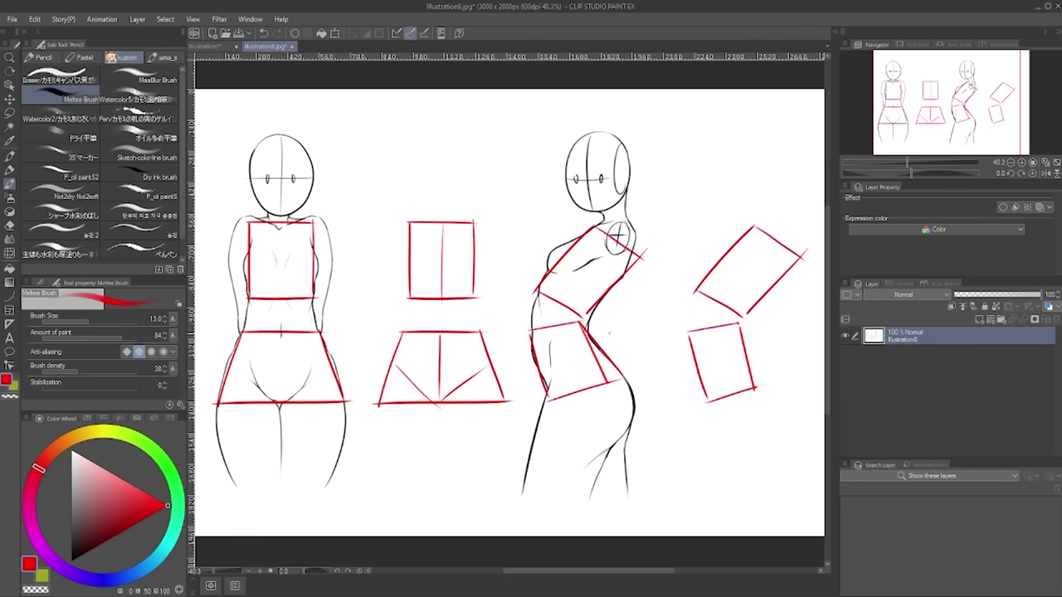
- Paint out the old slanted pelvis line on the second figure's lower back in white with brush size 32.8
click(72, 452)
click(98, 322)
drag(588, 327, 621, 375)
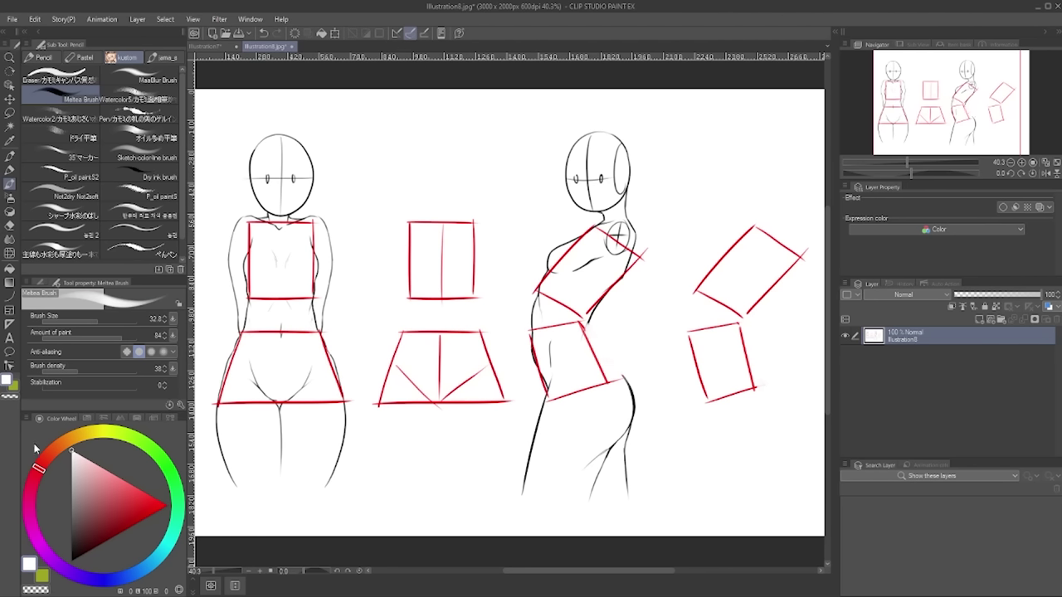
- Redraw the second figure's lower back and buttock contour in black with brush size 12.2
click(72, 561)
drag(104, 320, 88, 323)
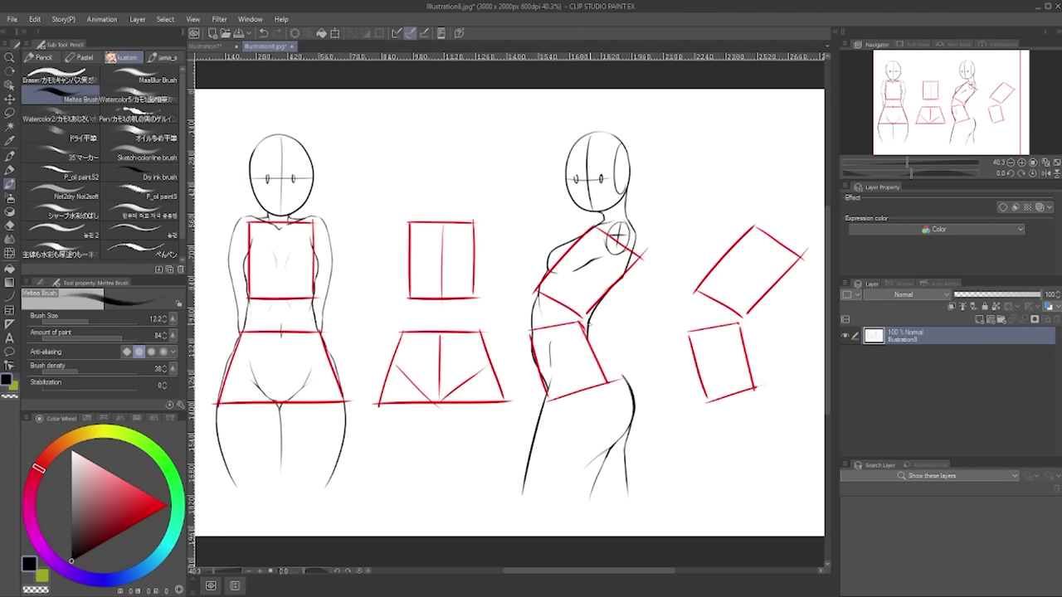
drag(590, 326, 625, 380)
key(ctrl+z)
key(ctrl+z)
drag(594, 346, 627, 382)
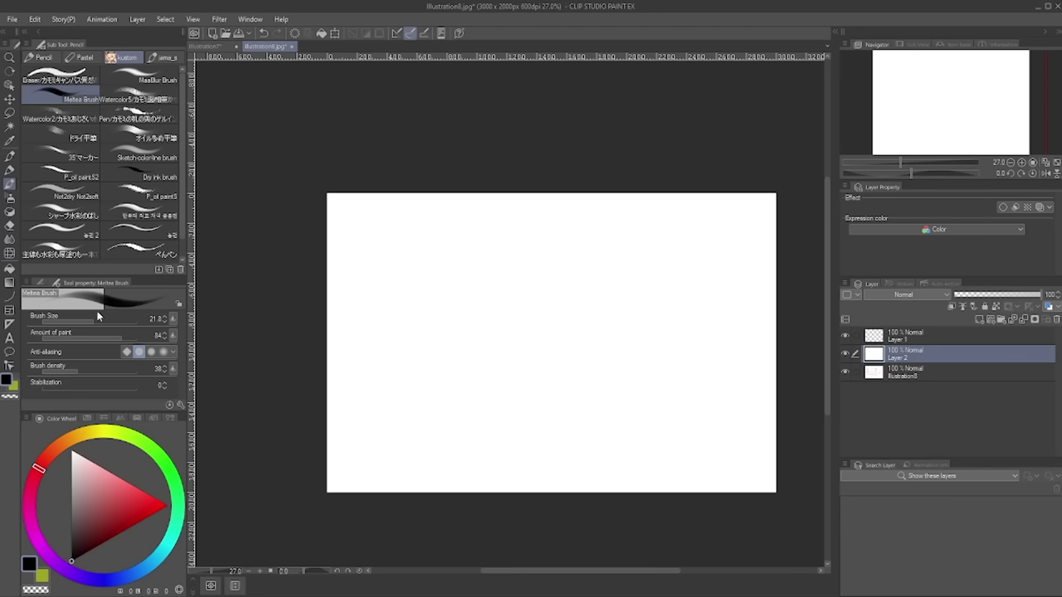
- On blank Layer 2, draw an S-shaped spine curve in black with brush size 23.1
drag(97, 322, 95, 322)
mouse_move(549, 236)
mouse_down()
mouse_move(544, 274)
mouse_move(554, 420)
mouse_up()
key(ctrl+z)
drag(575, 244, 564, 430)
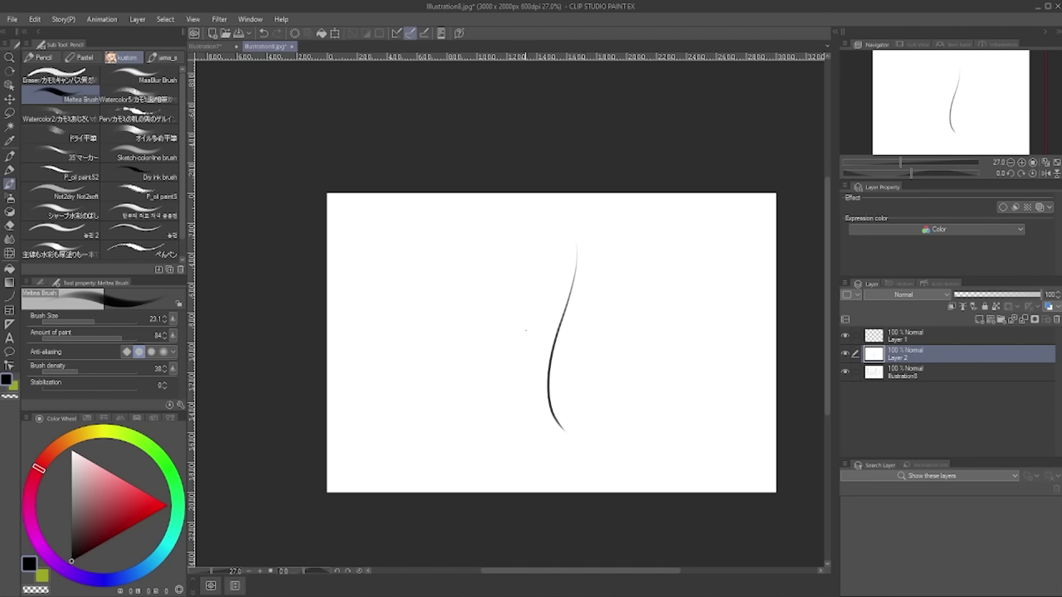
- Sketch the rib cage outline with its arched lower opening around the upper spine curve
mouse_move(528, 335)
mouse_down()
mouse_move(556, 268)
mouse_move(594, 267)
mouse_move(594, 360)
mouse_up()
key(ctrl+z)
mouse_move(530, 340)
mouse_down()
mouse_move(541, 350)
mouse_move(553, 326)
mouse_up()
mouse_move(560, 324)
mouse_down()
mouse_move(570, 348)
mouse_move(595, 357)
mouse_up()
key(ctrl+z)
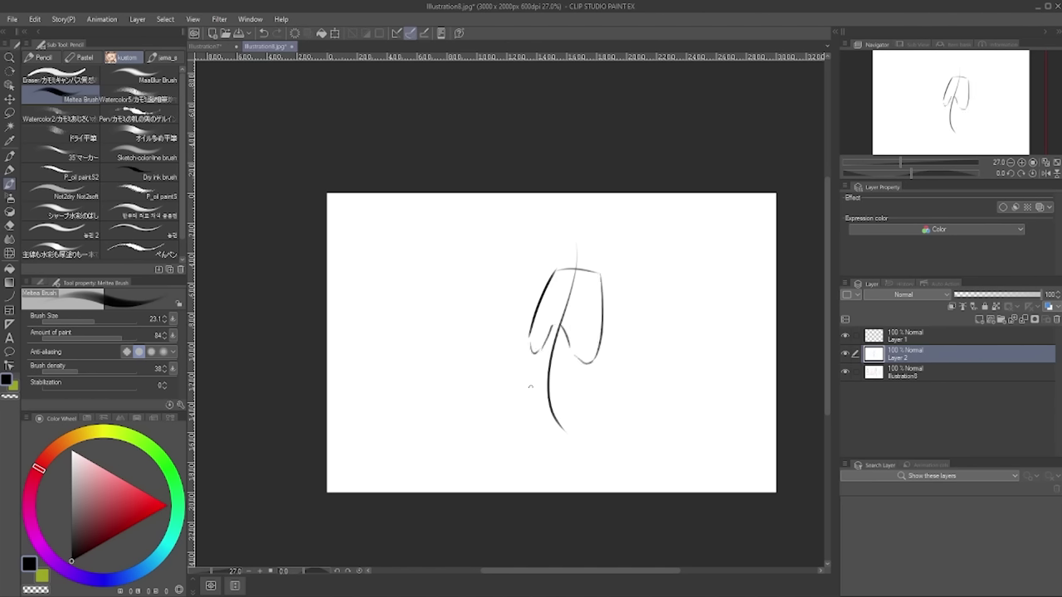
- Sketch the pelvis with the thigh bones below it, and the upper arm with its shoulder joint beside the rib cage
mouse_move(548, 391)
mouse_down()
mouse_move(536, 421)
mouse_move(534, 396)
mouse_move(550, 428)
mouse_move(538, 421)
mouse_move(541, 445)
mouse_move(568, 445)
mouse_move(592, 396)
mouse_move(552, 395)
mouse_up()
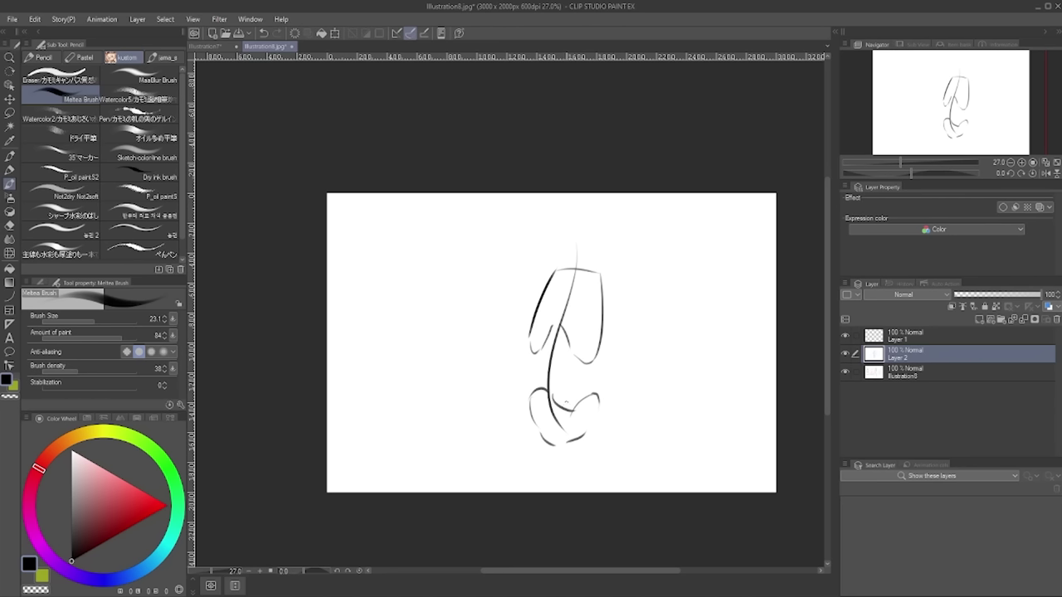
mouse_move(570, 413)
mouse_down()
mouse_move(555, 431)
mouse_move(606, 444)
mouse_move(608, 462)
mouse_move(590, 486)
mouse_up()
drag(586, 448, 575, 487)
mouse_move(536, 416)
mouse_down()
mouse_move(516, 430)
mouse_move(524, 481)
mouse_up()
drag(528, 441, 534, 489)
mouse_move(605, 292)
mouse_down()
mouse_move(615, 277)
mouse_move(623, 355)
mouse_move(611, 309)
mouse_move(613, 385)
mouse_up()
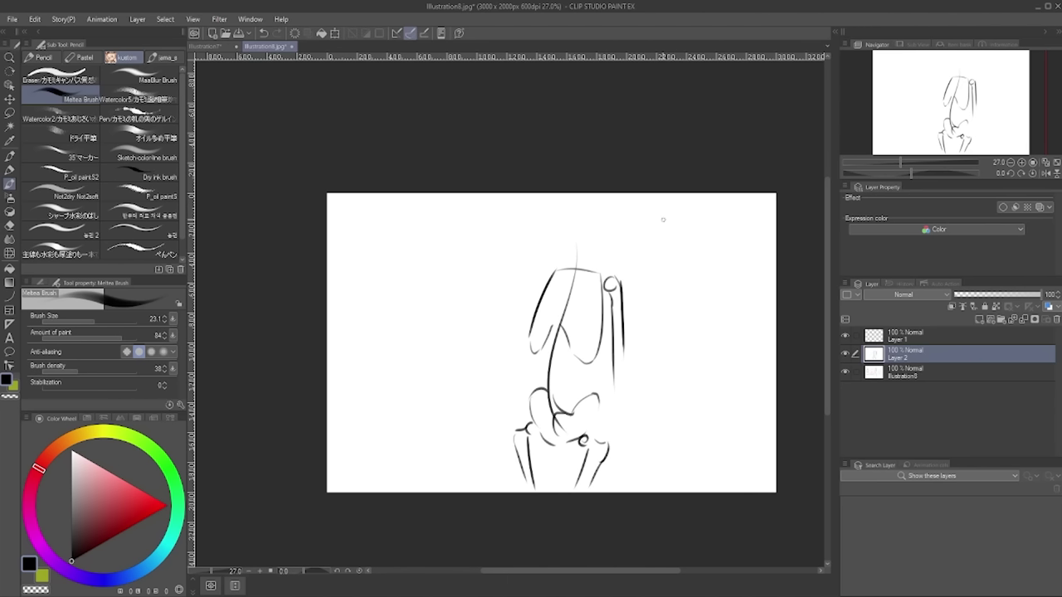
drag(562, 273, 545, 295)
- In red, draw the slanted front face of a chest box around the rib cage
drag(132, 507, 197, 494)
mouse_move(533, 268)
mouse_down()
mouse_move(632, 271)
mouse_move(617, 271)
mouse_up()
key(ctrl+z)
key(ctrl+z)
drag(549, 269, 616, 272)
key(ctrl+z)
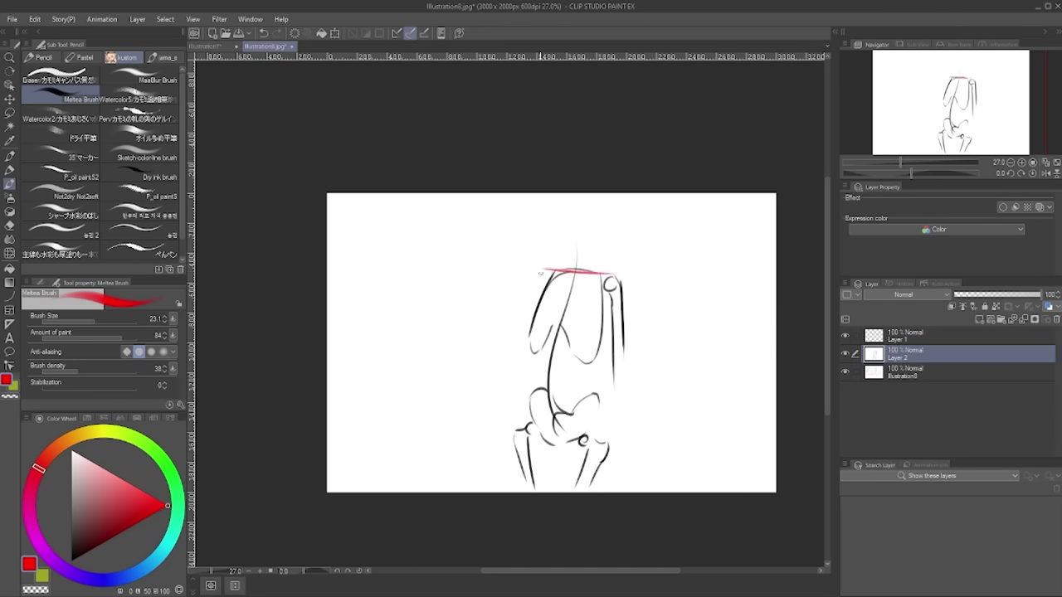
mouse_move(541, 269)
mouse_down()
mouse_move(524, 357)
mouse_move(599, 367)
mouse_up()
key(ctrl+z)
drag(524, 358, 597, 367)
- Add a narrow side plane to the chest box over the upper arm bone
drag(614, 271, 597, 368)
mouse_move(612, 273)
mouse_down()
mouse_move(630, 307)
mouse_move(627, 274)
mouse_up()
key(ctrl+z)
drag(625, 275, 612, 370)
- Draw a three-dimensional red box around the skeleton's pelvis with its top, front and side planes
drag(541, 388, 605, 400)
drag(518, 402, 596, 412)
drag(526, 445, 586, 455)
drag(595, 410, 598, 455)
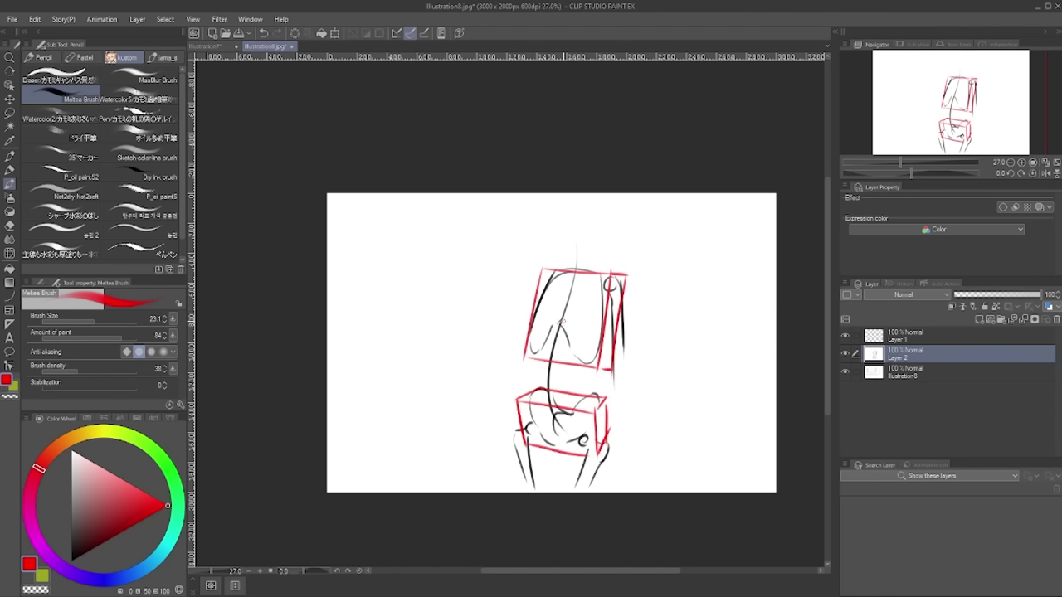
- Draw a red cross line through the base of the sternum and hatch the upper chest of the box
drag(554, 327, 565, 327)
drag(531, 323, 603, 318)
mouse_move(587, 280)
mouse_down()
mouse_move(572, 296)
mouse_move(587, 297)
mouse_up()
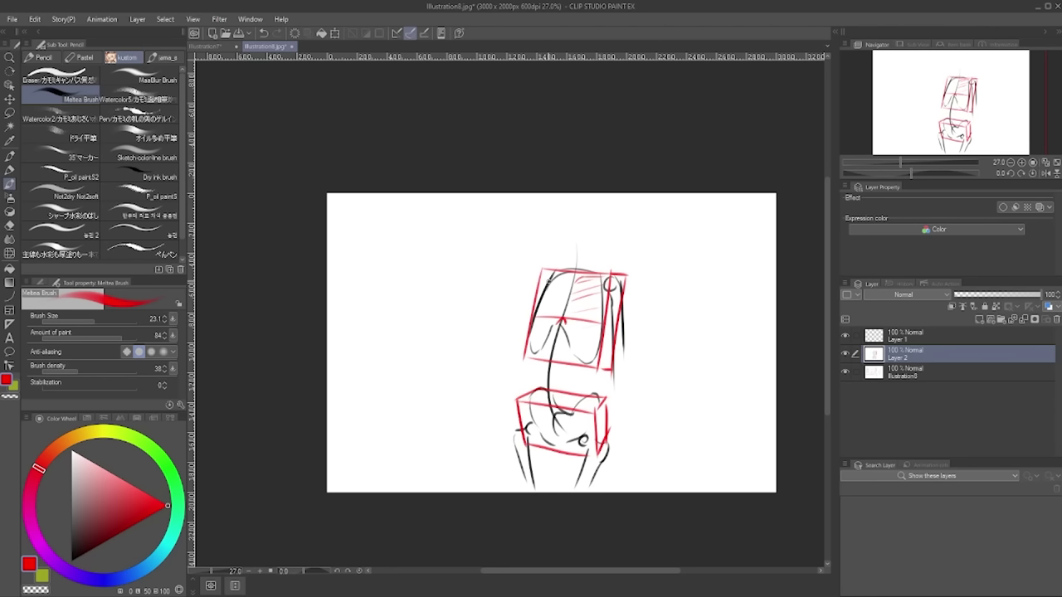
- Sketch the far shoulder's outline in red beside the upper chest box and check it in a mirrored view
key(ctrl+z)
mouse_move(541, 292)
mouse_down()
mouse_move(531, 316)
mouse_move(531, 303)
mouse_move(539, 313)
mouse_move(585, 309)
mouse_move(529, 318)
mouse_up()
key(ctrl+z)
key(ctrl+z)
key(ctrl+z)
key(ctrl+z)
key(ctrl+z)
key(ctrl+z)
key(ctrl+z)
key(ctrl+z)
drag(533, 295, 524, 332)
key(ctrl+z)
mouse_move(532, 295)
mouse_down()
mouse_move(524, 334)
mouse_move(555, 283)
mouse_up()
key(ctrl+z)
key(ctrl+z)
key(h)
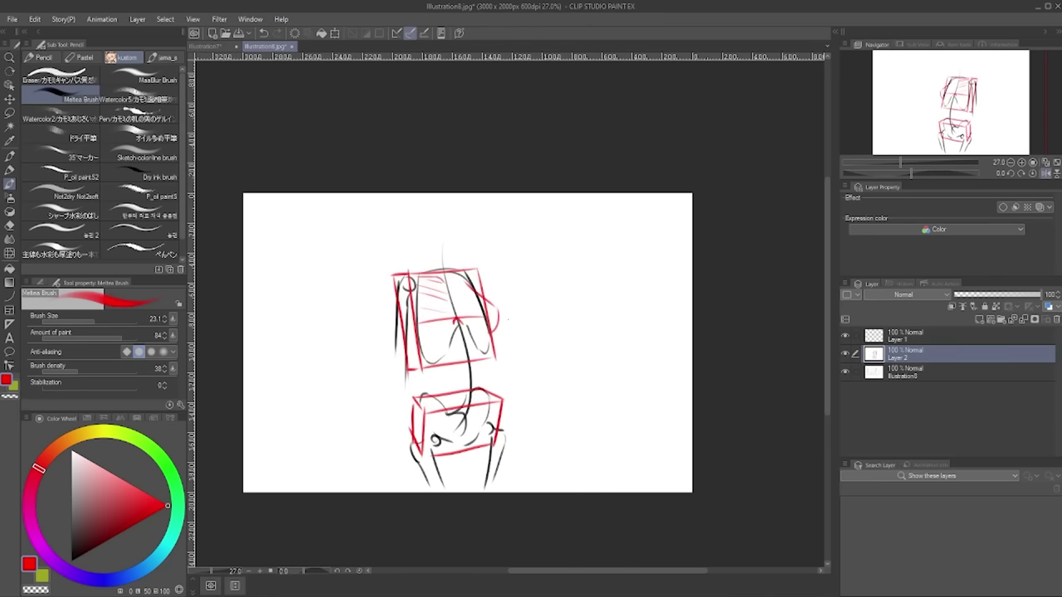
key(h)
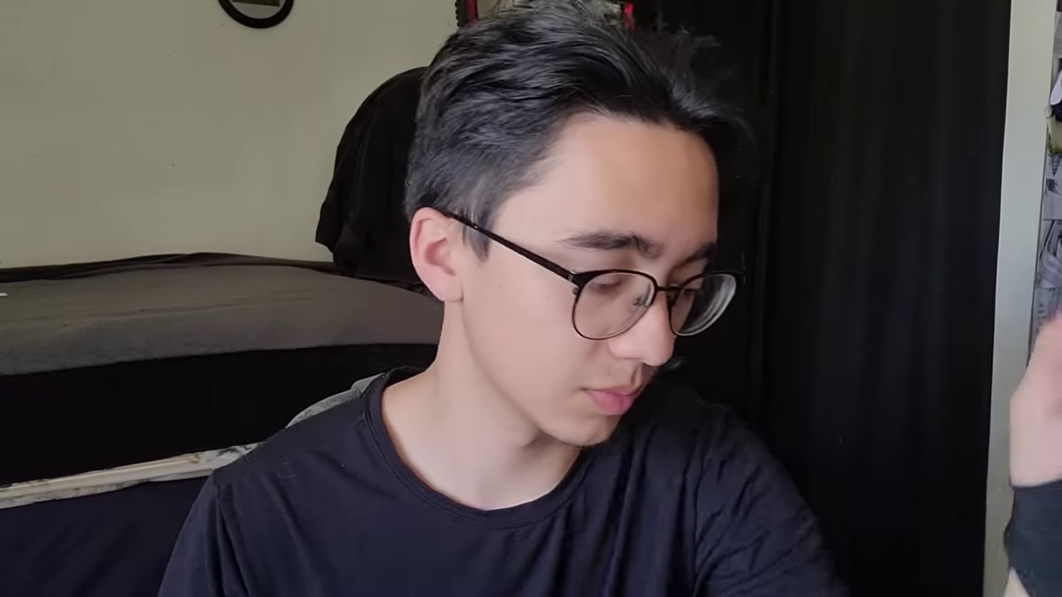
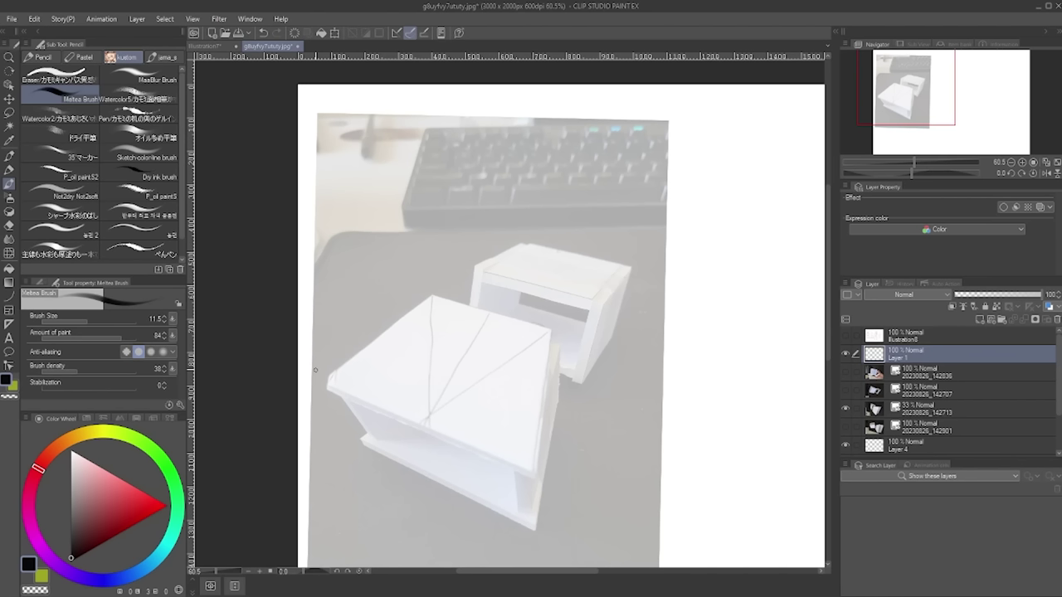
- On Layer 1 over the paper-box photo, mark the front box's top corners and the rear box's facing edge in black
drag(426, 299, 438, 296)
drag(547, 330, 551, 337)
drag(329, 382, 324, 395)
drag(530, 482, 544, 472)
key(ctrl+z)
drag(548, 414, 536, 504)
key(ctrl+z)
drag(472, 272, 479, 263)
key(ctrl+z)
drag(532, 287, 537, 284)
- Show the Illustration8 layer to compare with the flat figure drawing, and hide it again
click(846, 339)
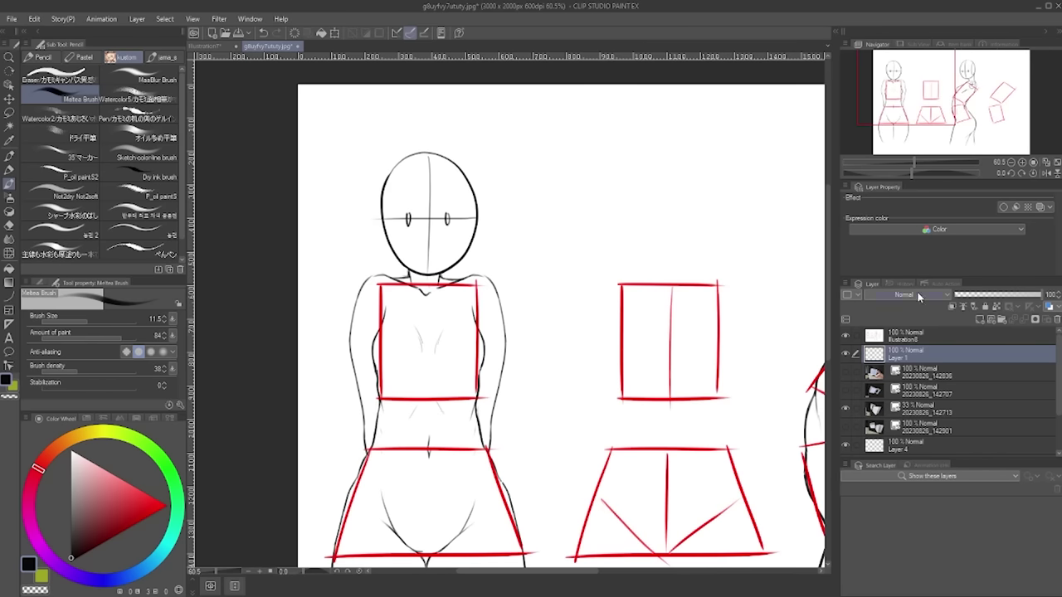
click(846, 354)
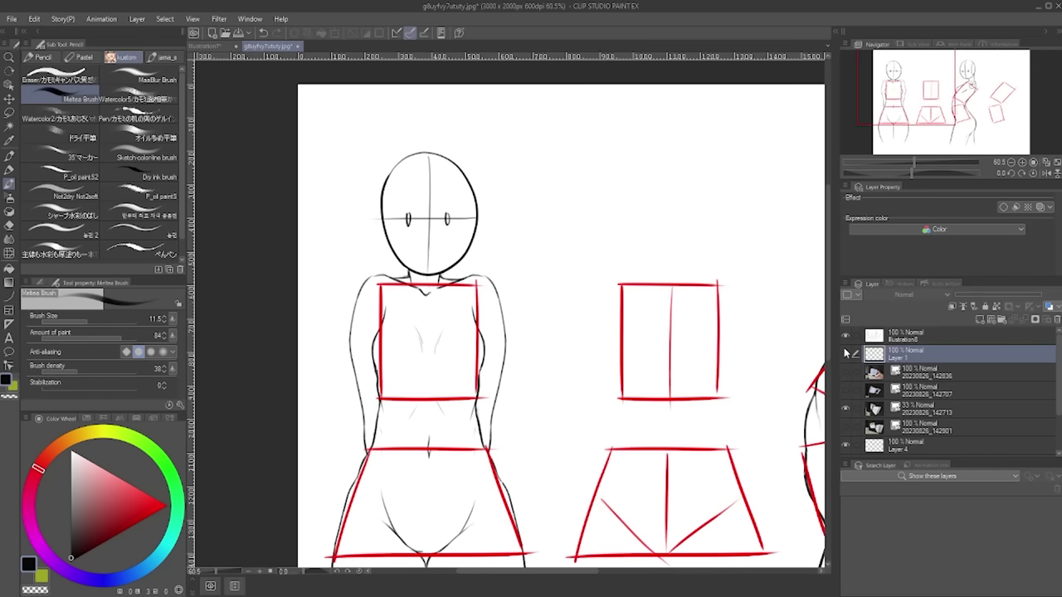
click(844, 350)
click(846, 338)
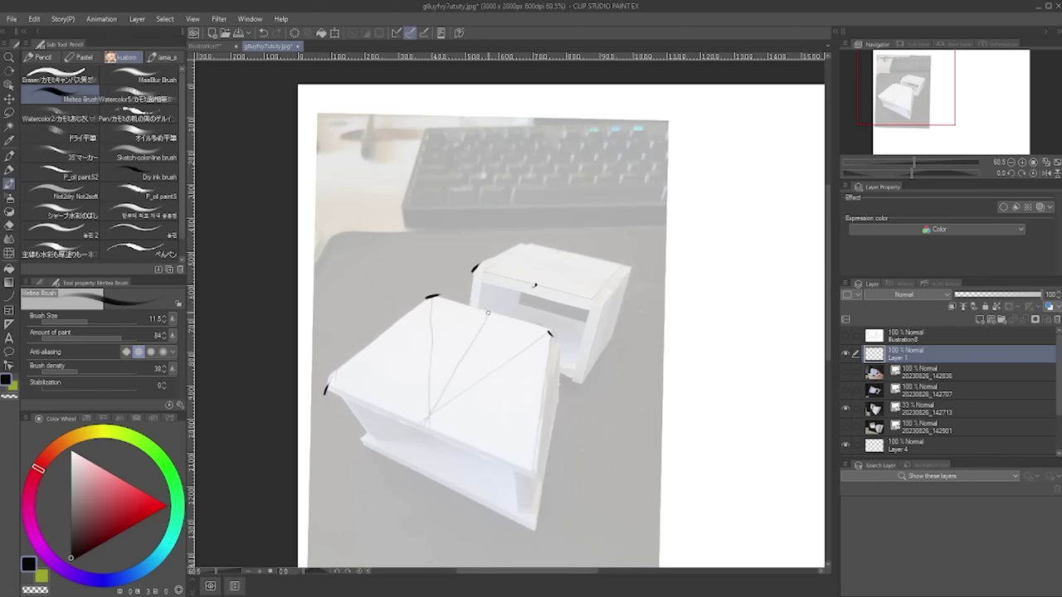
drag(487, 315, 494, 310)
drag(516, 244, 528, 243)
click(570, 252)
key(ctrl+z)
key(ctrl+z)
key(ctrl+z)
- Draw the left waist contour connecting the far-left corners of the front pelvis box and the rear chest box
drag(366, 341, 475, 265)
key(ctrl+z)
key(ctrl+z)
drag(432, 296, 473, 268)
- Draw the left hip contour curving around the front box's corner and extend the waist line slightly onto the rear box
drag(310, 452, 368, 340)
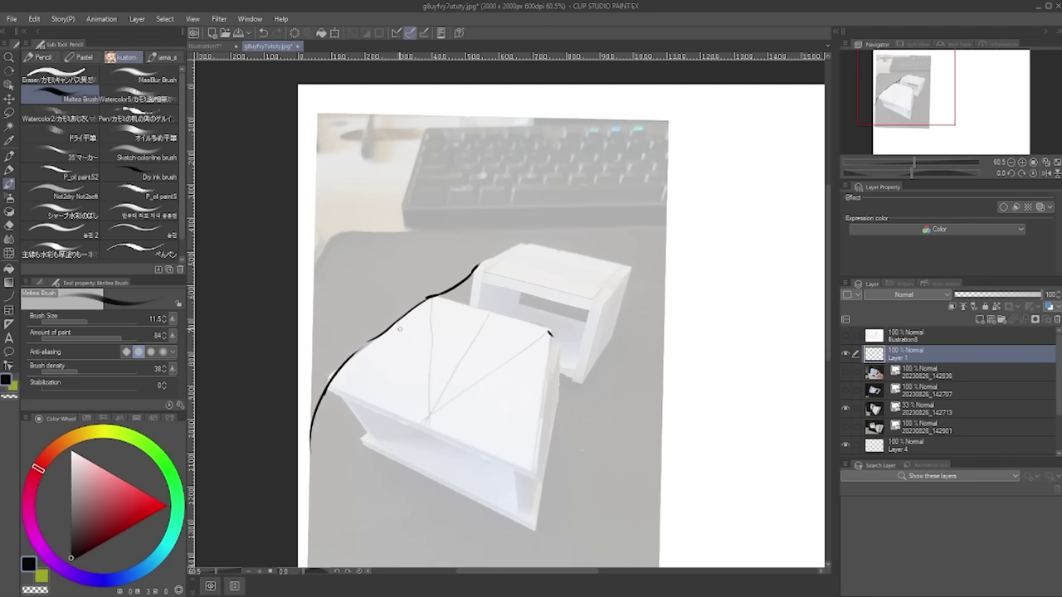
key(ctrl+z)
drag(312, 435, 368, 340)
key(ctrl+z)
drag(314, 418, 365, 344)
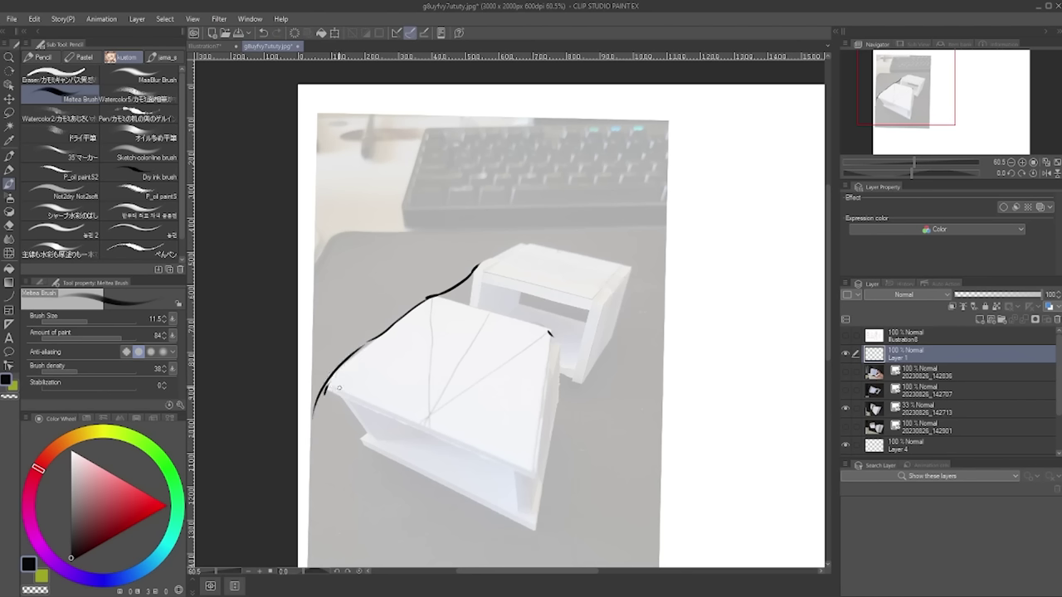
drag(333, 375, 378, 338)
key(ctrl+z)
drag(474, 268, 487, 260)
key(ctrl+z)
key(ctrl+z)
key(ctrl+z)
- Draw the navel mark and the two groin fold lines along the guidelines on the front box's top face
drag(478, 323, 495, 300)
drag(413, 424, 407, 332)
key(ctrl+z)
key(ctrl+y)
drag(427, 428, 528, 384)
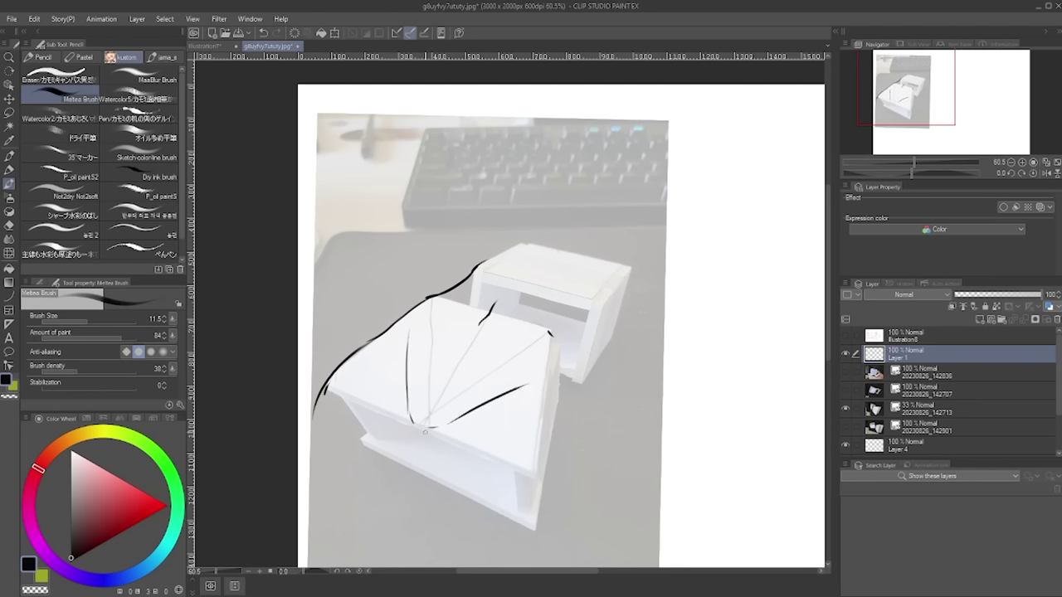
- Draw the inner thigh line running down from the crotch and extend the left groin fold to meet it
drag(433, 429, 363, 518)
key(ctrl+z)
drag(433, 428, 368, 496)
drag(410, 425, 413, 448)
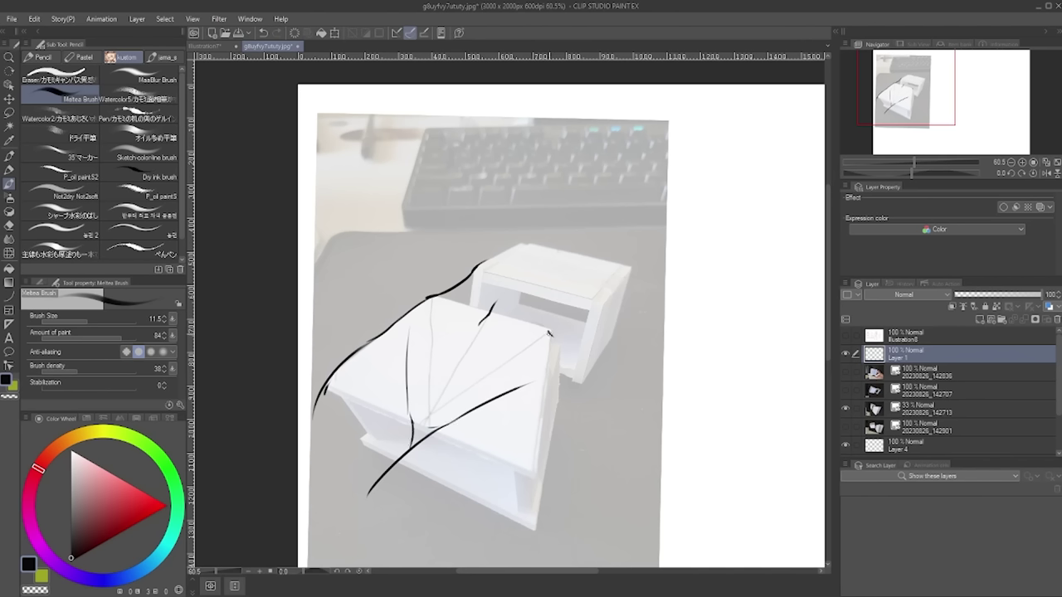
- Draw the right hip and outer thigh contour down the right side of the front box
mouse_move(549, 335)
mouse_down()
mouse_move(555, 392)
mouse_move(524, 531)
mouse_up()
key(ctrl+z)
drag(552, 413, 525, 528)
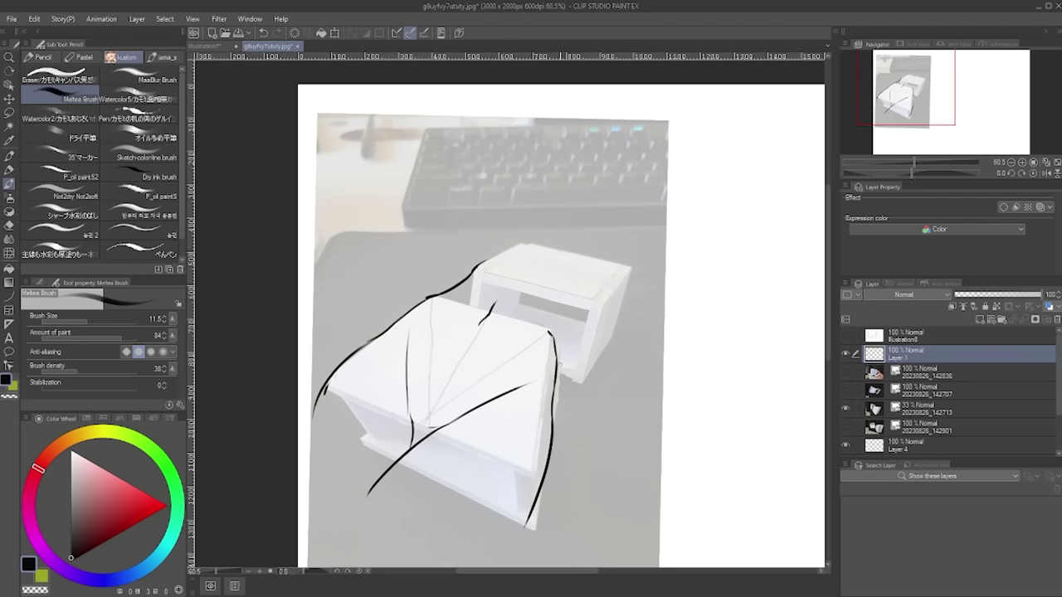
- Draw the right waist contour from the front box's upper right side to the lower edge of the rear box
drag(556, 375, 564, 359)
key(ctrl+z)
key(ctrl+z)
mouse_move(557, 370)
mouse_down()
mouse_move(605, 340)
mouse_move(607, 341)
mouse_up()
key(ctrl+z)
key(ctrl+z)
key(ctrl+z)
key(ctrl+z)
key(ctrl+z)
key(ctrl+z)
- Sketch the rounded shoulders and neckline over the rear chest box's top, checking the shape in a mirrored view
mouse_move(483, 263)
mouse_down()
mouse_move(523, 256)
mouse_move(494, 240)
mouse_move(508, 237)
mouse_move(626, 270)
mouse_move(606, 254)
mouse_move(619, 281)
mouse_up()
key(ctrl+z)
key(ctrl+z)
key(ctrl+z)
key(ctrl+z)
key(ctrl+z)
key(ctrl+z)
key(ctrl+z)
key(ctrl+z)
key(ctrl+z)
key(ctrl+z)
key(ctrl+z)
key(ctrl+z)
key(ctrl+z)
key(ctrl+z)
key(h)
key(ctrl+z)
mouse_move(413, 256)
mouse_down()
mouse_move(403, 279)
mouse_move(413, 255)
mouse_move(435, 279)
mouse_move(450, 262)
mouse_up()
key(ctrl+z)
key(ctrl+z)
key(ctrl+z)
key(h)
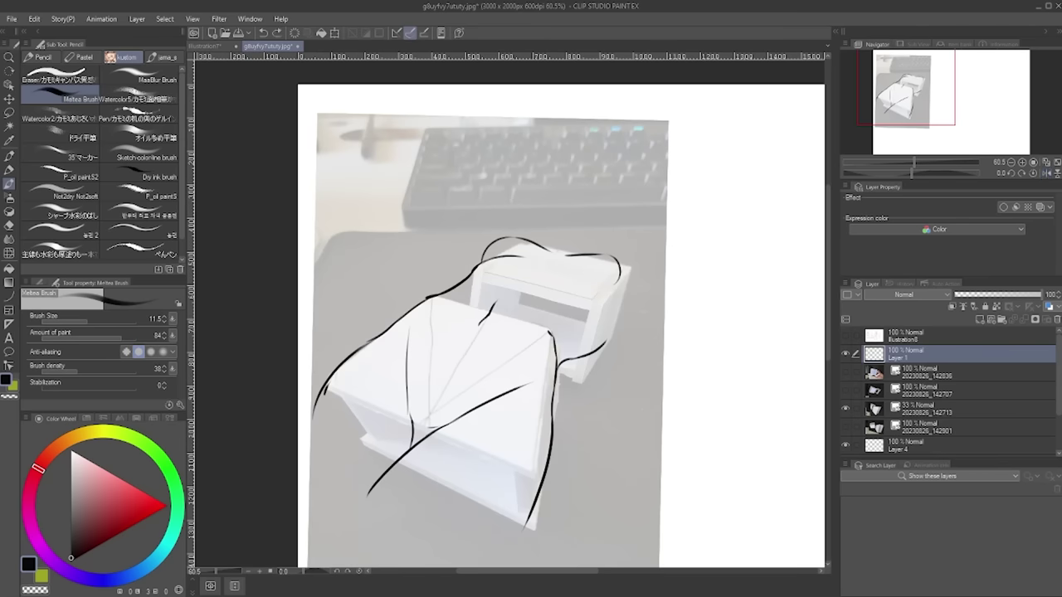
- Sketch the breast curves, a short sternum line and the right shoulder mark on the rear chest box
drag(554, 273, 590, 287)
key(ctrl+z)
key(ctrl+z)
mouse_move(485, 274)
mouse_down()
mouse_move(518, 270)
mouse_move(554, 300)
mouse_up()
key(ctrl+z)
drag(618, 263, 628, 267)
key(ctrl+z)
- Extend the right waist contour up the side of the rear chest box toward the armpit
mouse_move(604, 342)
mouse_down()
mouse_move(613, 324)
mouse_move(603, 346)
mouse_move(579, 352)
mouse_move(622, 319)
mouse_up()
key(ctrl+z)
click(10, 225)
key(b)
key(ctrl+z)
key(ctrl+z)
key(ctrl+z)
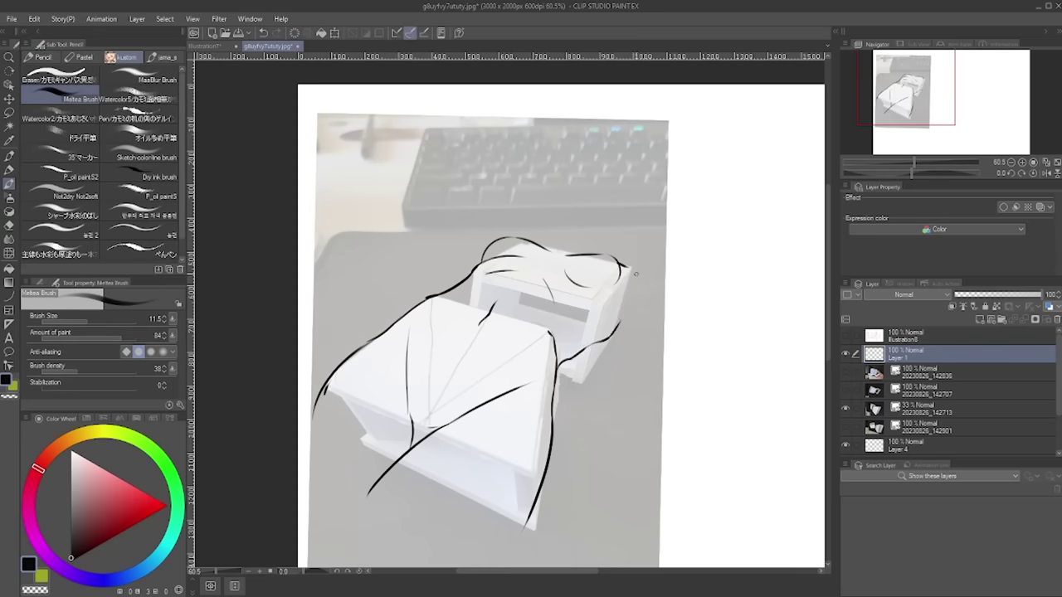
- Draw the right upper arm as a hanging cylinder with a cut-off end, and a short stub for the left arm
mouse_move(621, 265)
mouse_down()
mouse_move(646, 314)
mouse_move(645, 270)
mouse_move(657, 299)
mouse_move(653, 355)
mouse_up()
key(ctrl+z)
key(ctrl+z)
mouse_move(619, 323)
mouse_down()
mouse_move(621, 304)
mouse_move(627, 354)
mouse_move(652, 354)
mouse_up()
drag(622, 349, 649, 348)
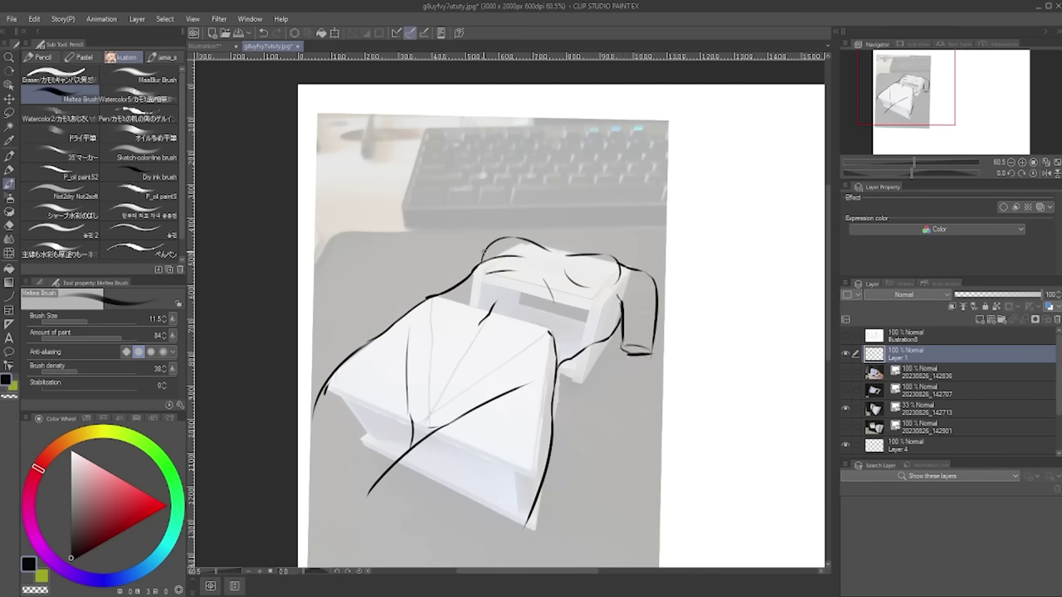
drag(484, 249, 456, 276)
- Draw the neck base line and a round head with an ear and face guide lines above the shoulders
drag(541, 246, 590, 253)
mouse_move(568, 188)
mouse_down()
mouse_move(578, 256)
mouse_move(607, 258)
mouse_move(636, 217)
mouse_up()
key(ctrl+z)
key(ctrl+z)
mouse_move(554, 243)
mouse_down()
mouse_move(581, 202)
mouse_move(636, 241)
mouse_up()
mouse_move(608, 204)
mouse_down()
mouse_move(577, 250)
mouse_move(596, 204)
mouse_move(601, 228)
mouse_move(633, 233)
mouse_move(614, 254)
mouse_up()
key(ctrl+z)
key(ctrl+z)
- Hide the 20230826_142713 photo layer and check the bare figure sketch in a mirrored view
key(h)
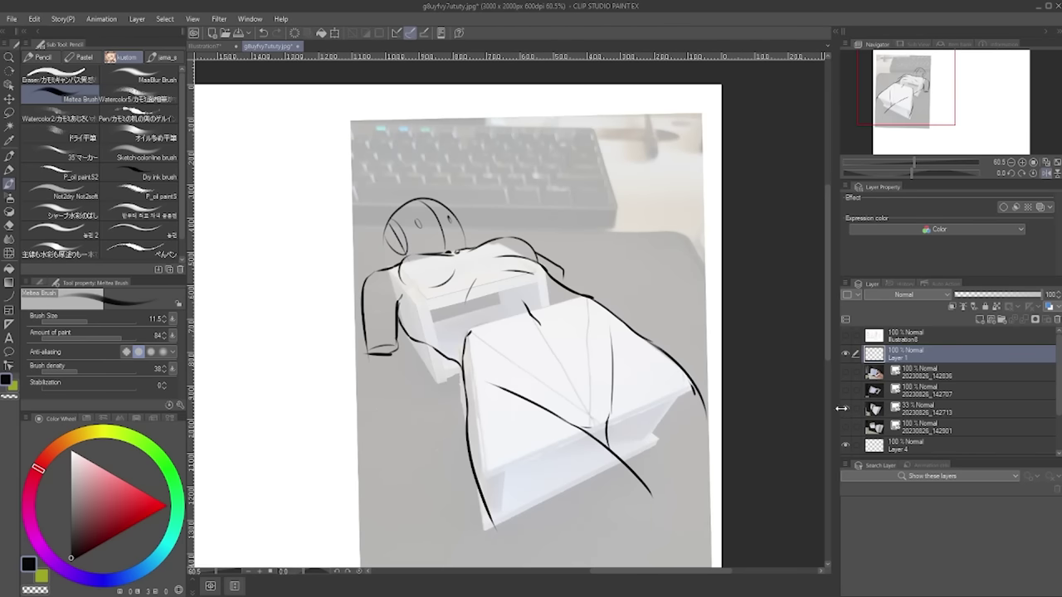
click(845, 407)
key(h)
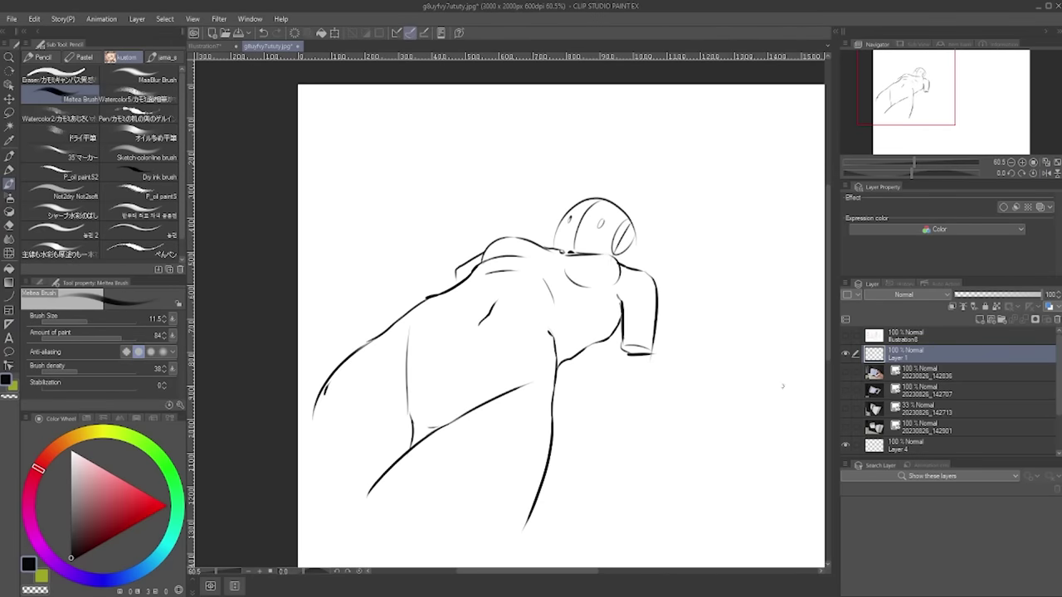
scroll(794, 465, down, 2)
scroll(794, 489, up, 1)
key(h)
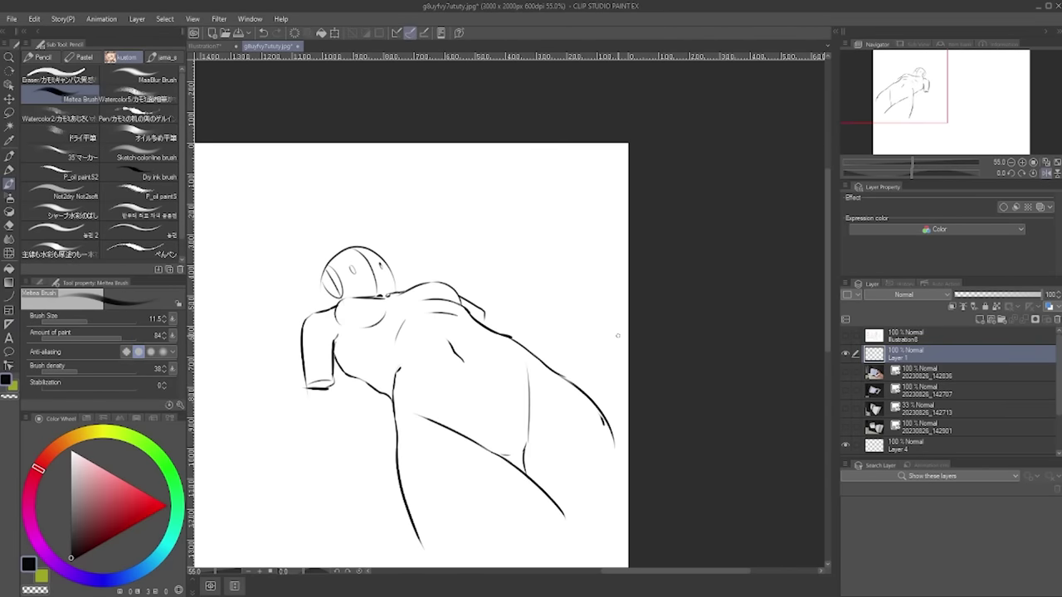
key(h)
- Lasso the right breast curve, adjust it with a transform and deselect it
click(9, 114)
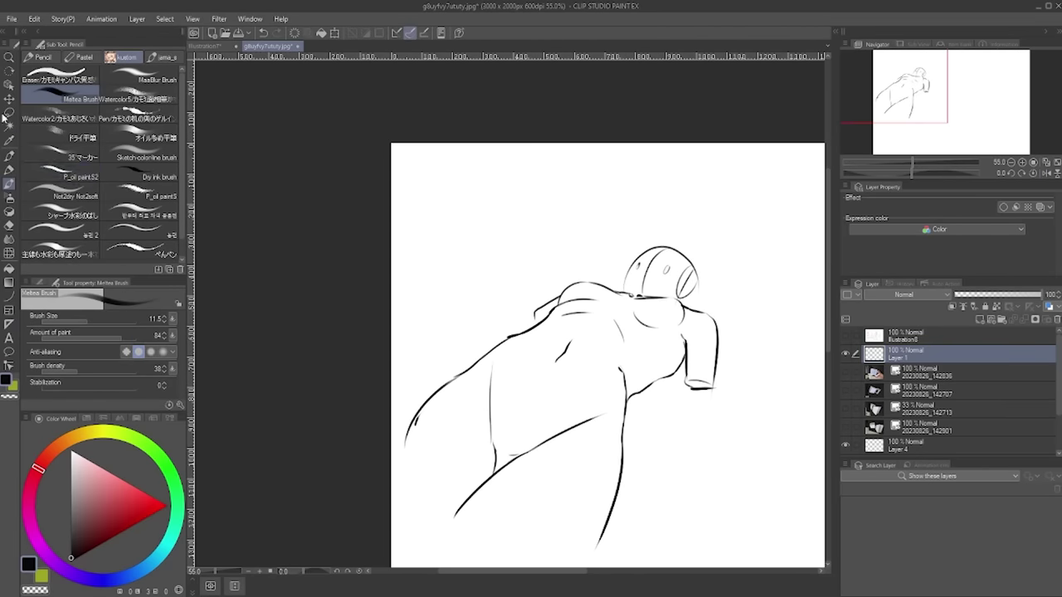
mouse_move(625, 315)
mouse_down()
mouse_move(643, 290)
mouse_move(685, 294)
mouse_move(697, 347)
mouse_up()
key(ctrl+t)
click(620, 365)
click(556, 369)
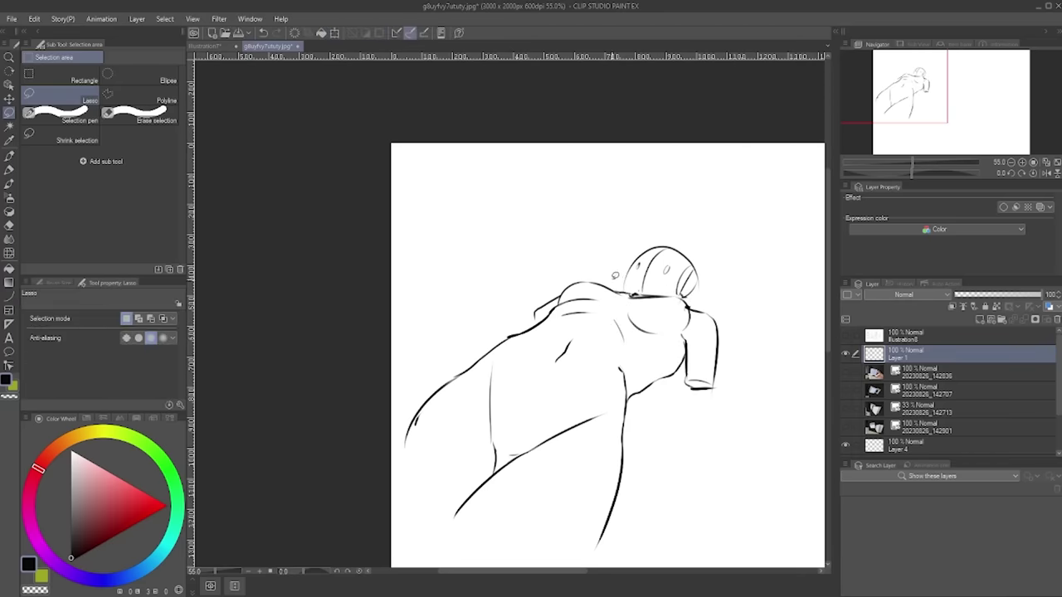
- Lasso the head, scale it up to about 119% and deselect it
mouse_move(664, 290)
mouse_down()
mouse_move(723, 268)
mouse_move(618, 292)
mouse_up()
key(ctrl+t)
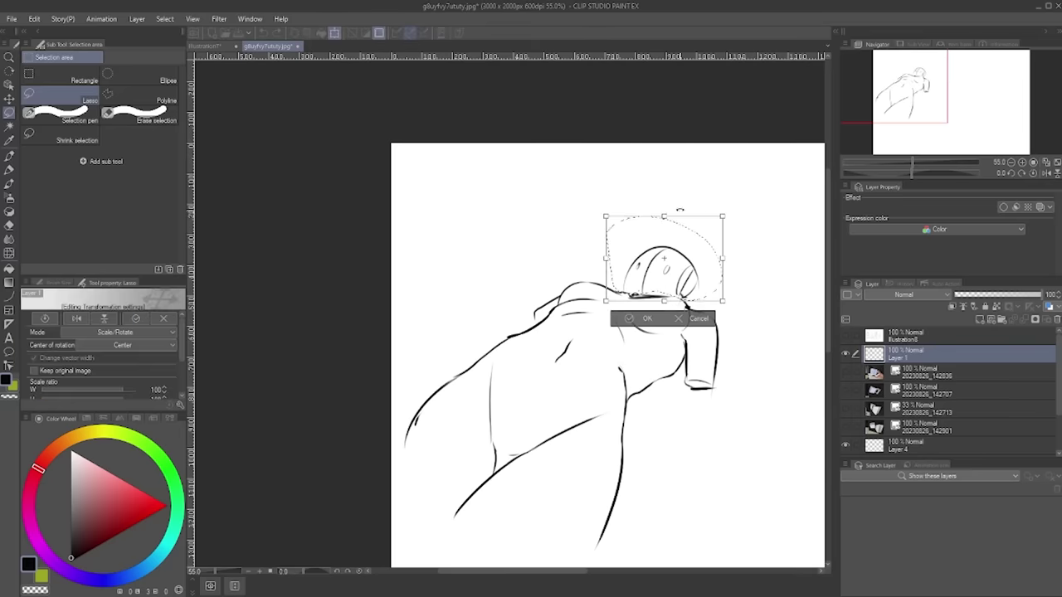
mouse_move(663, 215)
mouse_down()
mouse_move(663, 200)
mouse_move(691, 233)
mouse_up()
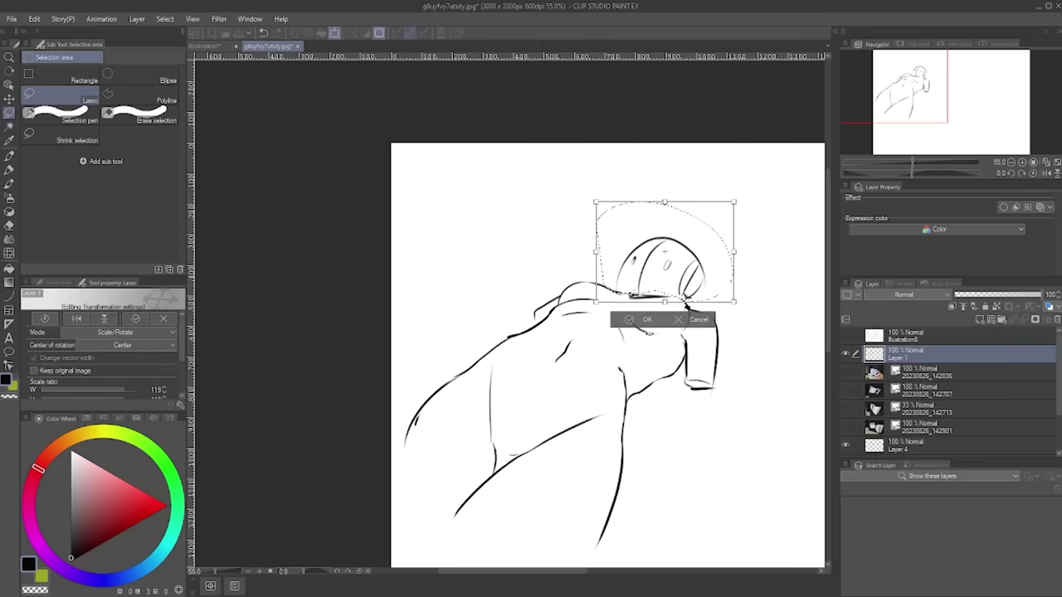
click(632, 319)
click(583, 321)
- Clean up the left chest with the transparent colour, redraw the curve under it in black, and check the mirrored view
click(9, 183)
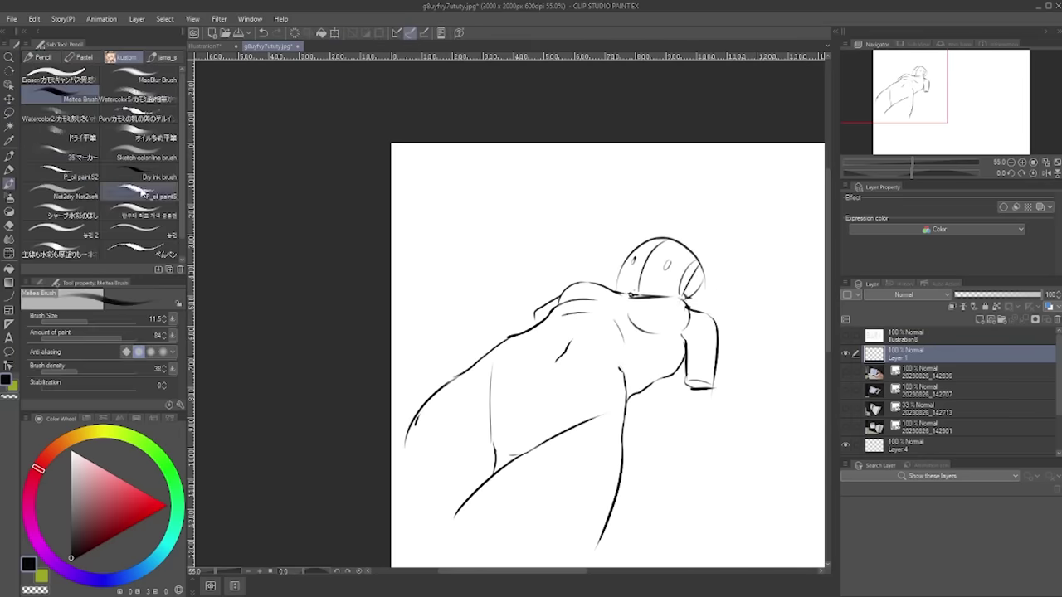
click(13, 395)
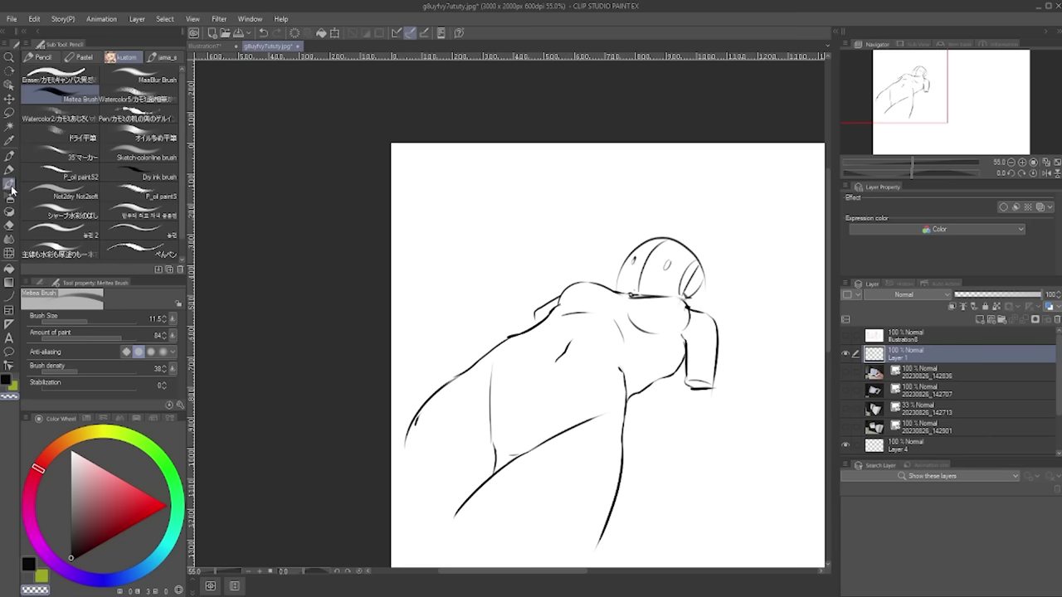
click(6, 380)
drag(561, 303, 596, 304)
key(ctrl+z)
key(ctrl+z)
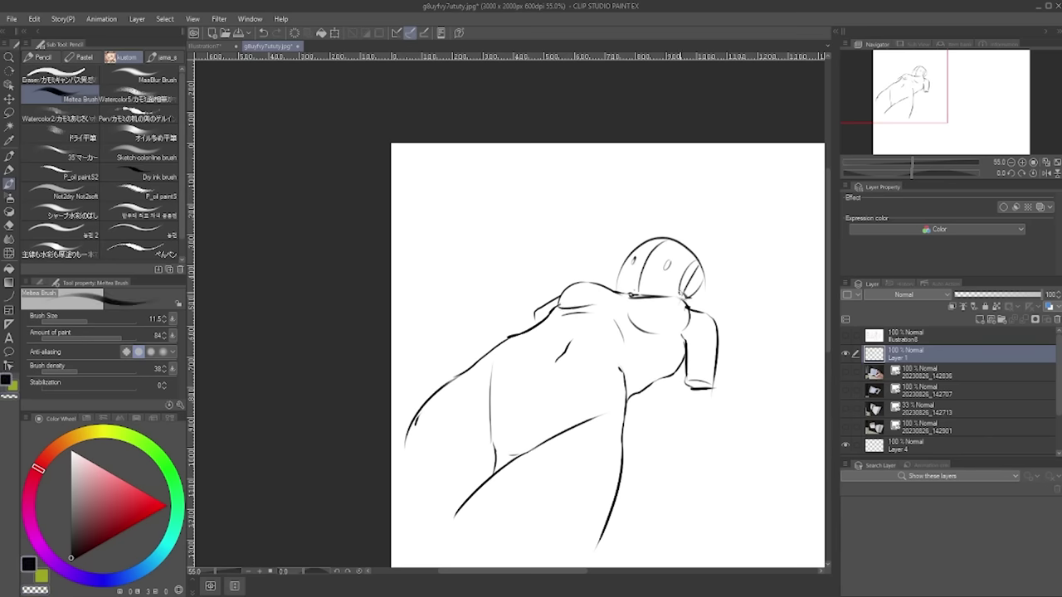
key(h)
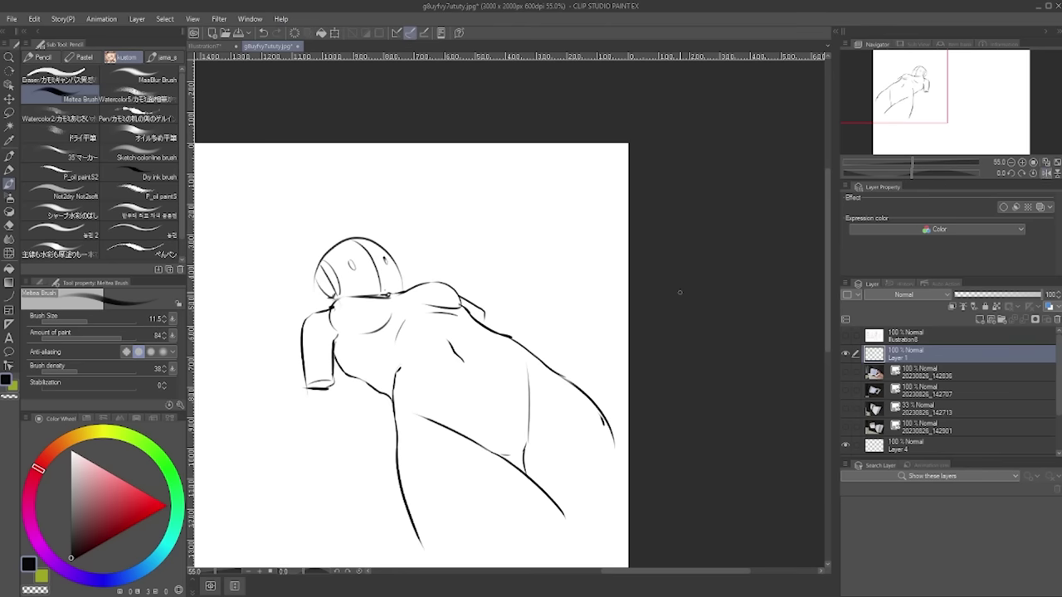
key(h)
- Lasso the whole figure sketch, use Free Transform to pull its right-hand corners inward, and deselect it
scroll(630, 295, down, 3)
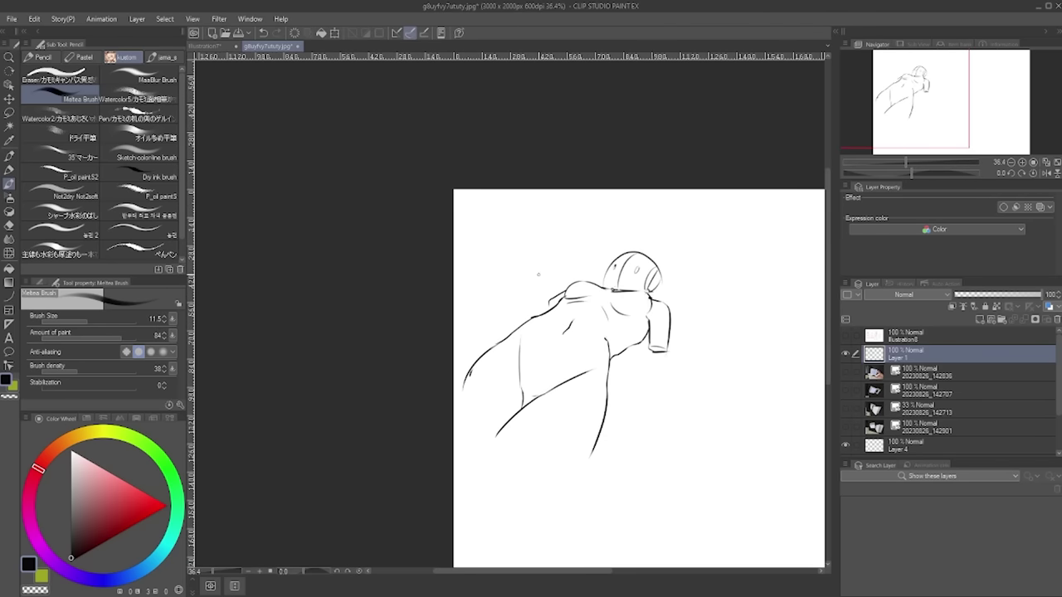
key(m)
mouse_move(742, 240)
mouse_down()
mouse_move(636, 521)
mouse_move(706, 238)
mouse_up()
click(62, 18)
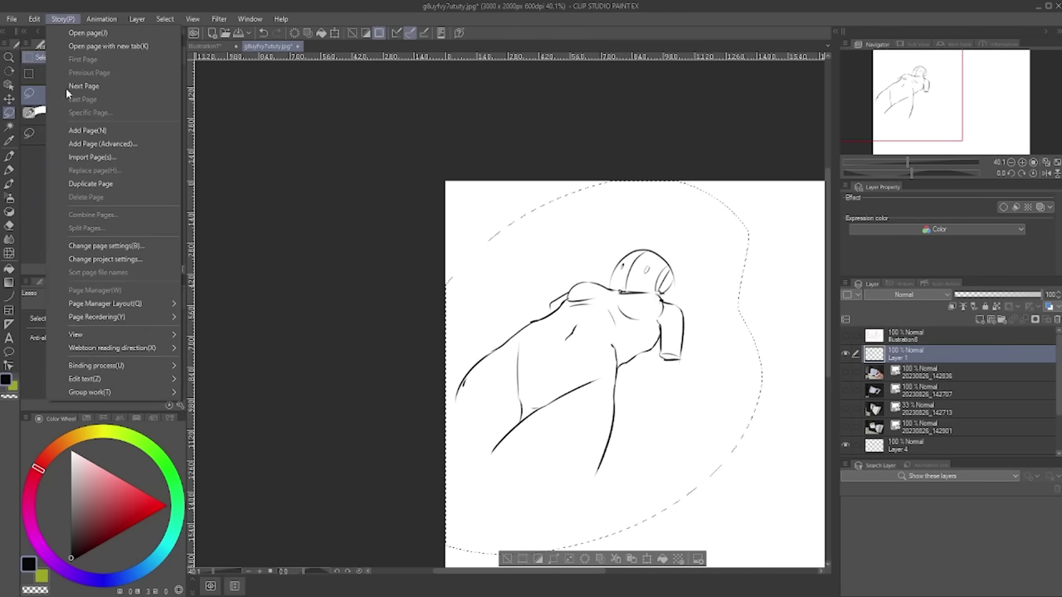
mouse_move(34, 18)
mouse_move(83, 298)
click(249, 345)
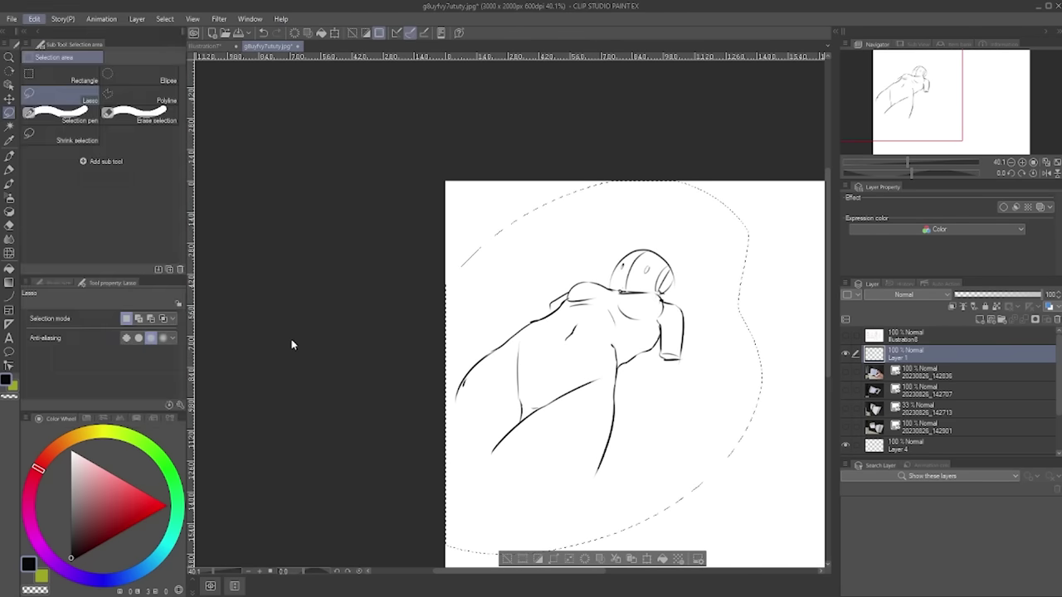
drag(763, 183, 738, 185)
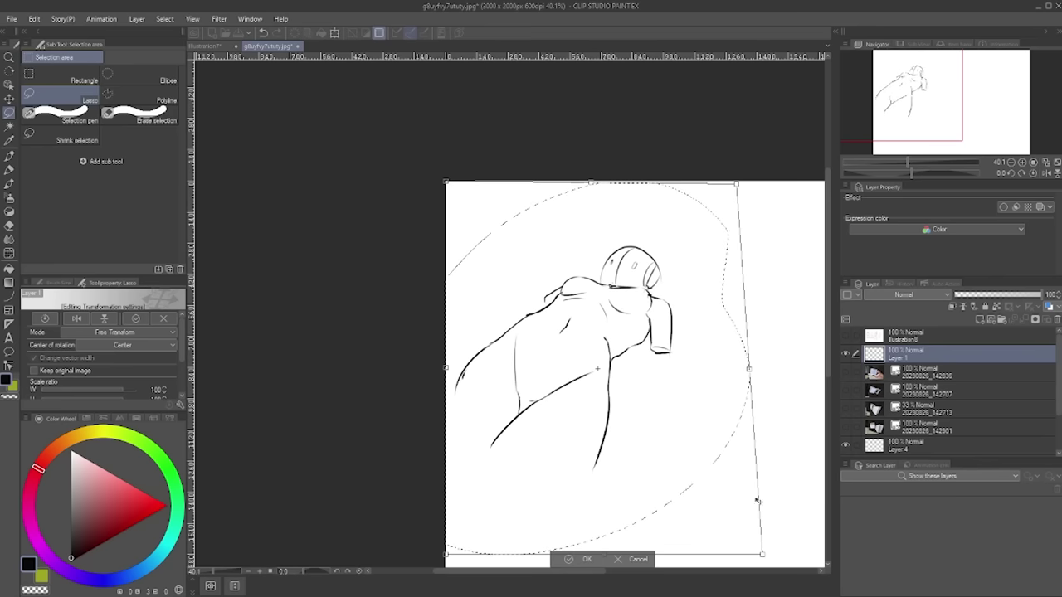
drag(761, 553, 712, 547)
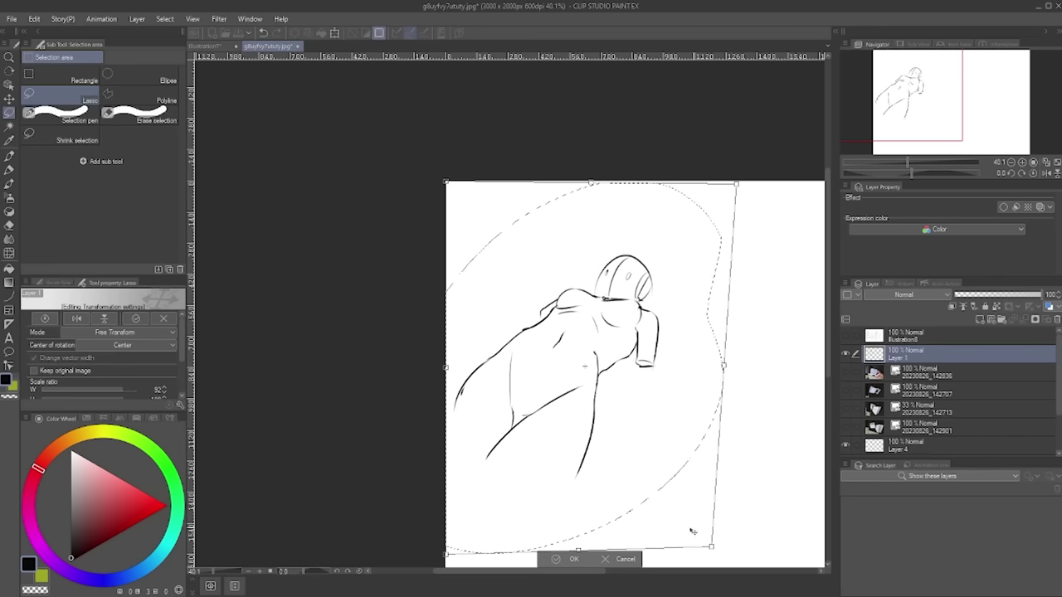
click(552, 560)
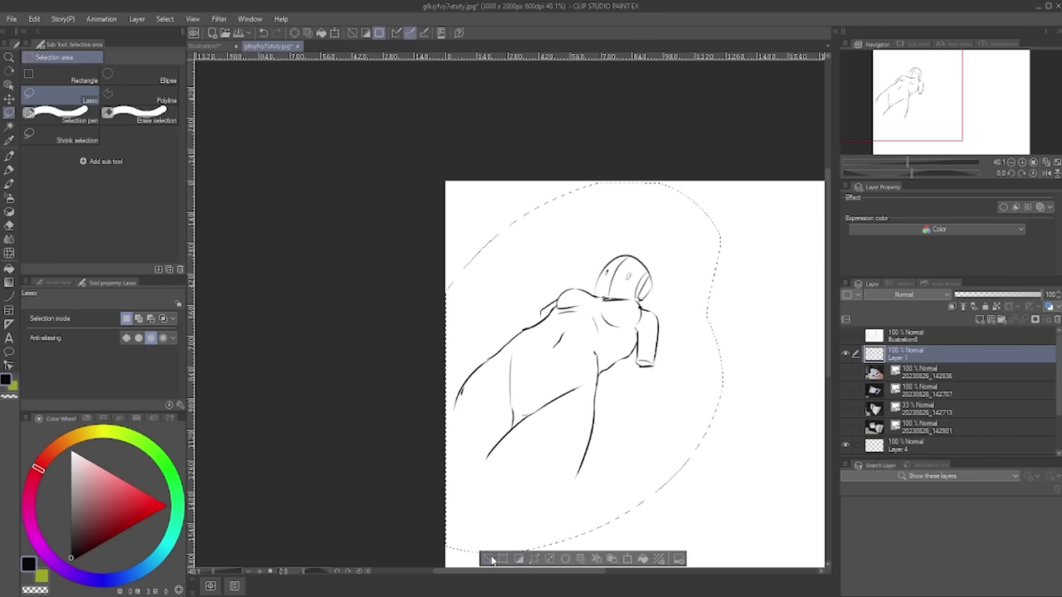
click(488, 559)
key(h)
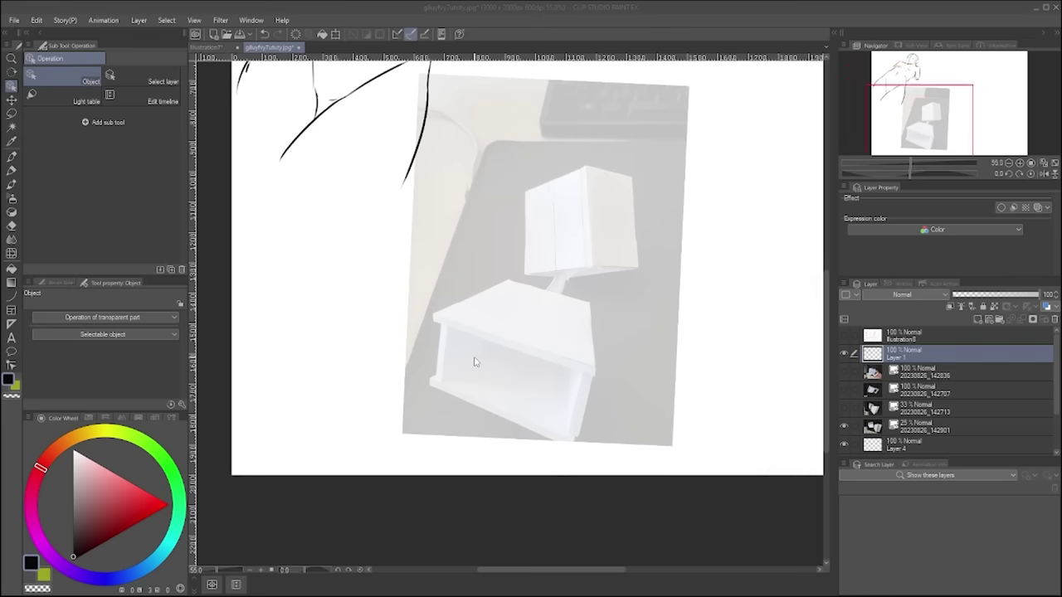
- With the Meltea Brush, draw the body's centre line down the upper box's front and across the lower box's top face
click(12, 185)
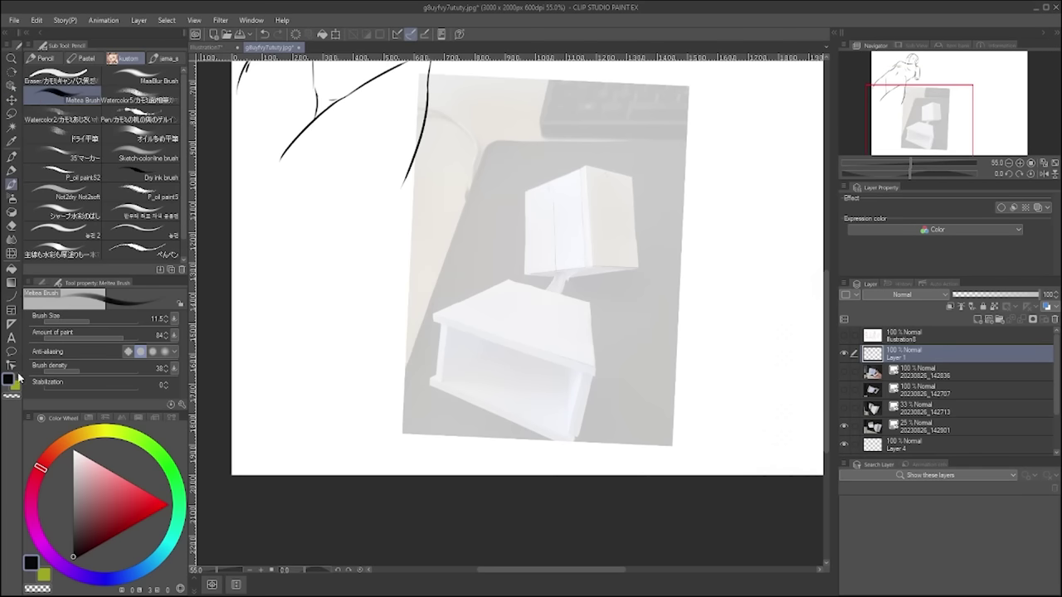
key(h)
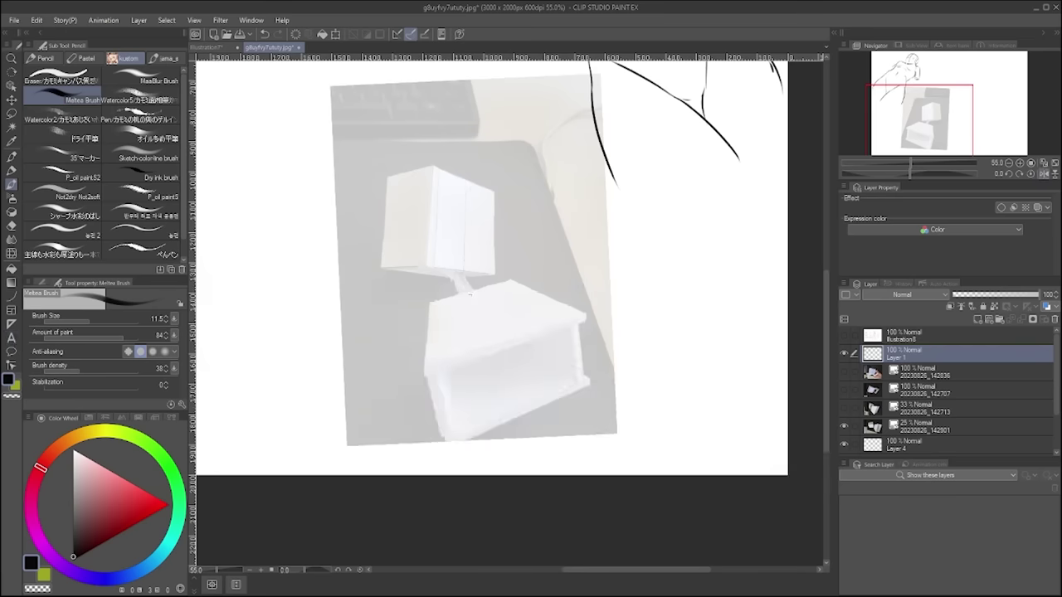
drag(466, 248, 469, 310)
key(ctrl+z)
drag(467, 213, 465, 271)
key(ctrl+z)
key(ctrl+z)
mouse_move(467, 214)
mouse_down()
mouse_move(462, 274)
mouse_move(495, 314)
mouse_up()
key(ctrl+z)
key(ctrl+z)
drag(464, 279, 499, 317)
key(ctrl+z)
key(h)
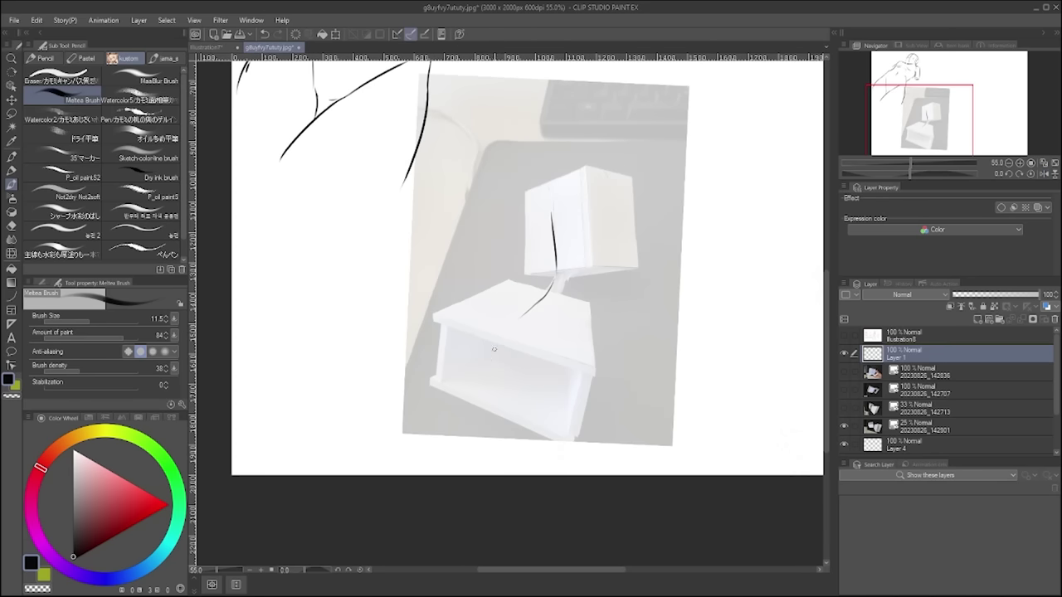
- Draw a vertical centre line plus the lower and right edge lines on the lower box's front face
drag(499, 342, 494, 413)
drag(433, 380, 561, 428)
drag(573, 375, 560, 431)
key(h)
key(h)
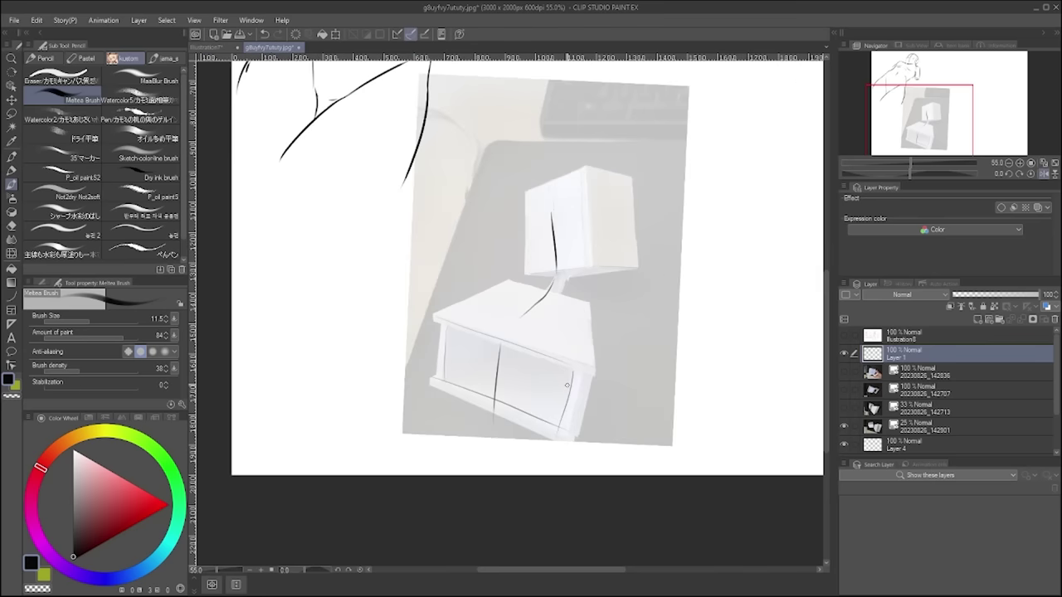
- Extend the centre line below the lower box and redraw its front-face part as a curve joining the segment above
drag(494, 398, 490, 449)
drag(494, 398, 497, 343)
key(ctrl+z)
mouse_move(494, 381)
mouse_down()
mouse_move(510, 332)
mouse_move(495, 395)
mouse_up()
key(ctrl+z)
key(ctrl+z)
drag(510, 327, 492, 396)
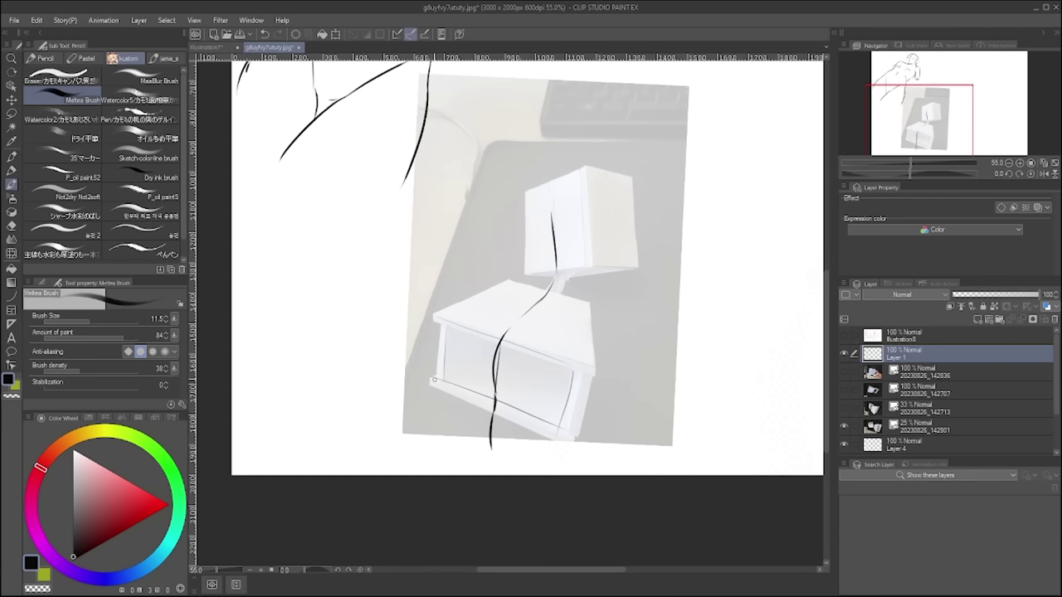
- Draw the left hip contour curving down the left side of the lower box
drag(436, 341, 433, 391)
key(ctrl+z)
drag(443, 322, 430, 383)
key(ctrl+z)
drag(448, 320, 430, 385)
key(ctrl+z)
- Continue the left contour from the hip over the lower box's top toward the upper box's lower left corner
mouse_move(463, 314)
mouse_down()
mouse_move(431, 374)
mouse_move(443, 323)
mouse_move(521, 282)
mouse_up()
key(ctrl+z)
key(ctrl+z)
drag(521, 286, 540, 258)
key(ctrl+z)
key(ctrl+z)
key(ctrl+z)
drag(592, 327, 625, 268)
key(ctrl+z)
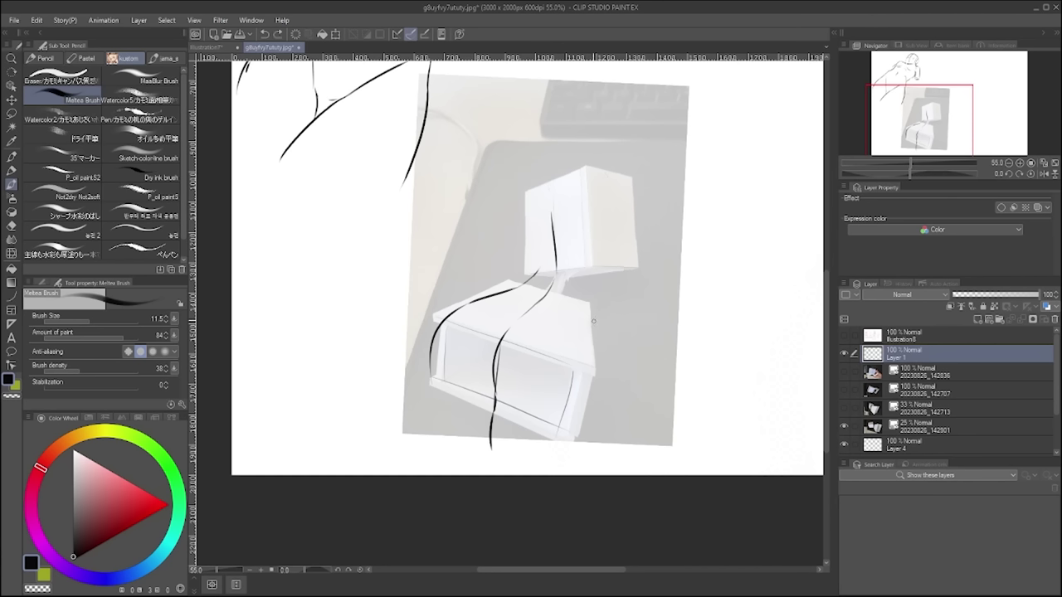
drag(589, 337, 618, 249)
key(ctrl+z)
key(ctrl+z)
key(ctrl+z)
mouse_move(430, 359)
mouse_down()
mouse_move(441, 383)
mouse_move(428, 408)
mouse_move(428, 463)
mouse_up()
key(ctrl+z)
key(h)
key(h)
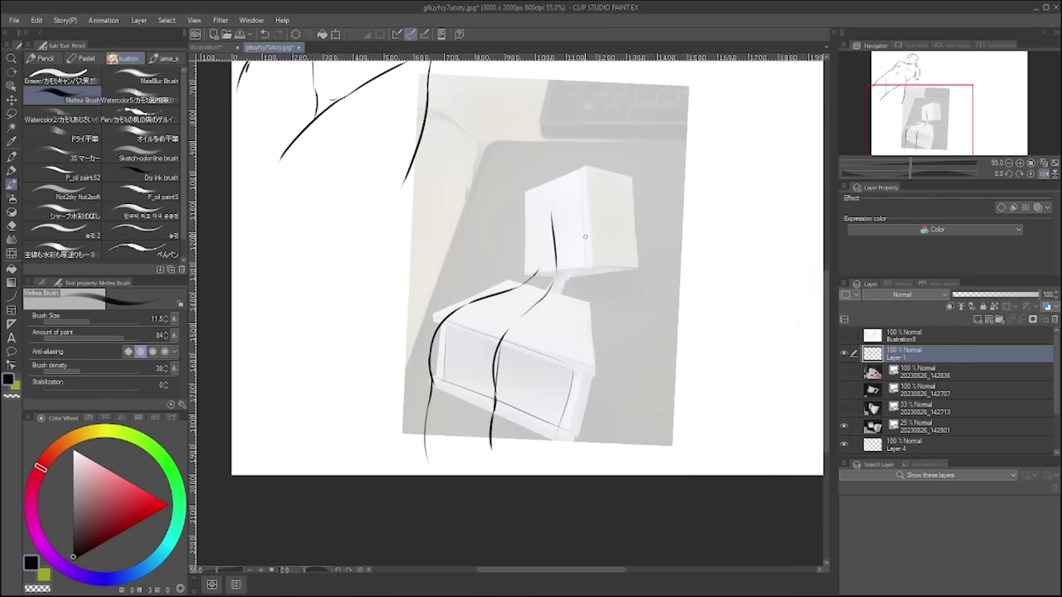
key(ctrl+z)
key(ctrl+z)
key(ctrl+z)
key(ctrl+z)
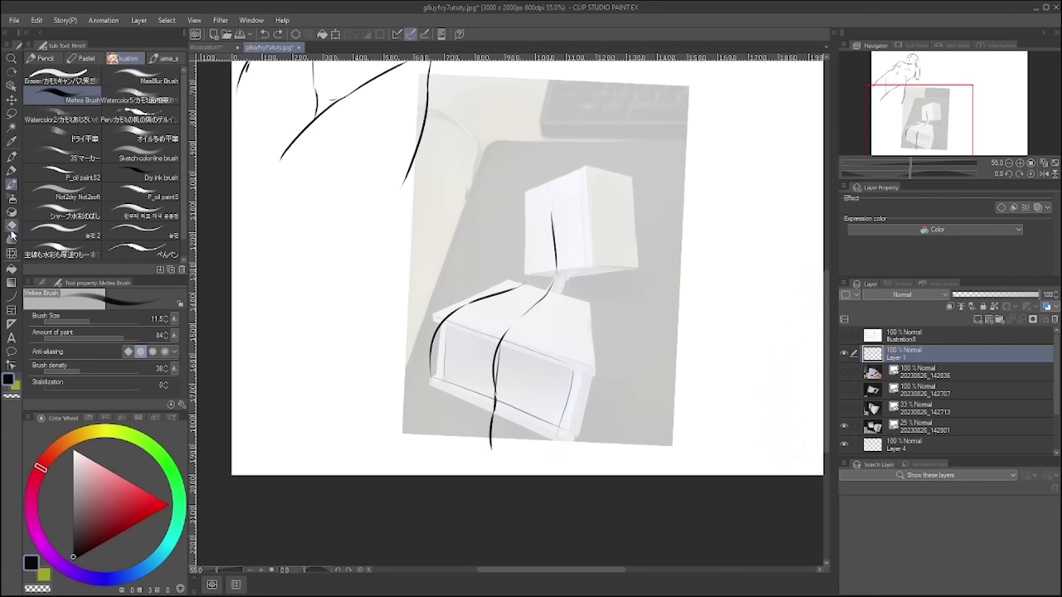
- Draw the left outer thigh line down from the lower box's bottom left corner and check it in a mirrored view
mouse_move(429, 372)
mouse_down()
mouse_move(413, 417)
mouse_move(422, 400)
mouse_move(423, 436)
mouse_up()
key(ctrl+z)
key(ctrl+z)
key(ctrl+z)
drag(427, 392, 420, 435)
key(ctrl+z)
key(h)
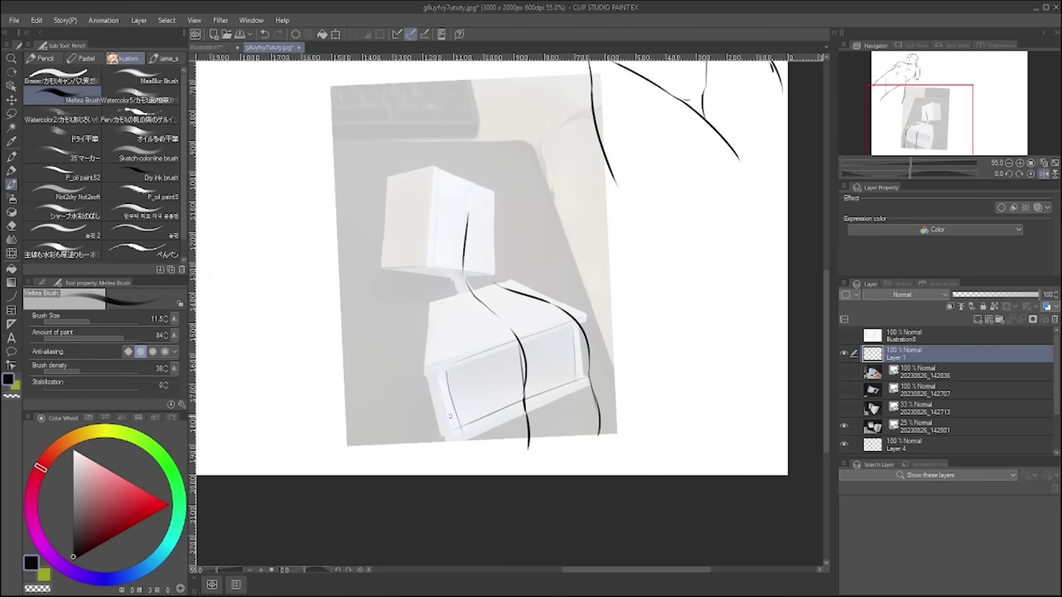
key(h)
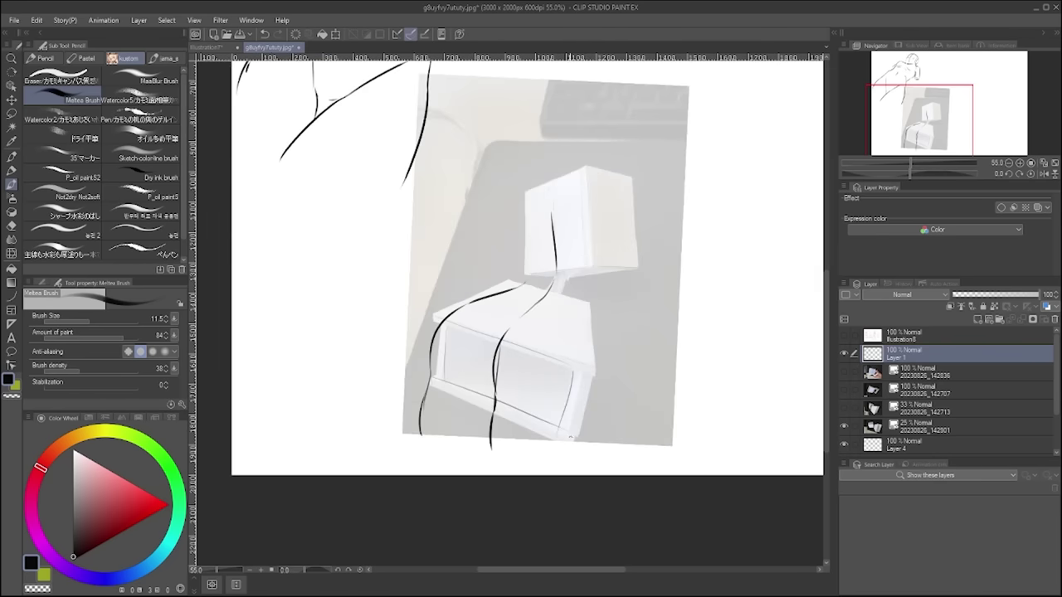
- Draw the right outer thigh and hip contour from below the lower box up along its right side
drag(571, 453, 587, 380)
key(ctrl+z)
key(ctrl+z)
drag(571, 454, 592, 301)
key(ctrl+z)
key(ctrl+z)
- Refine the right hip curve where it turns into the waist at the lower box's upper right corner
drag(588, 342, 604, 309)
key(ctrl+z)
key(ctrl+z)
key(ctrl+z)
drag(588, 357, 591, 321)
drag(588, 361, 594, 325)
key(ctrl+z)
key(ctrl+z)
- Draw the right waist contour from the hip to the upper box's lower right corner and check the mirrored view
drag(590, 337, 628, 265)
key(ctrl+z)
key(ctrl+z)
key(ctrl+z)
key(ctrl+z)
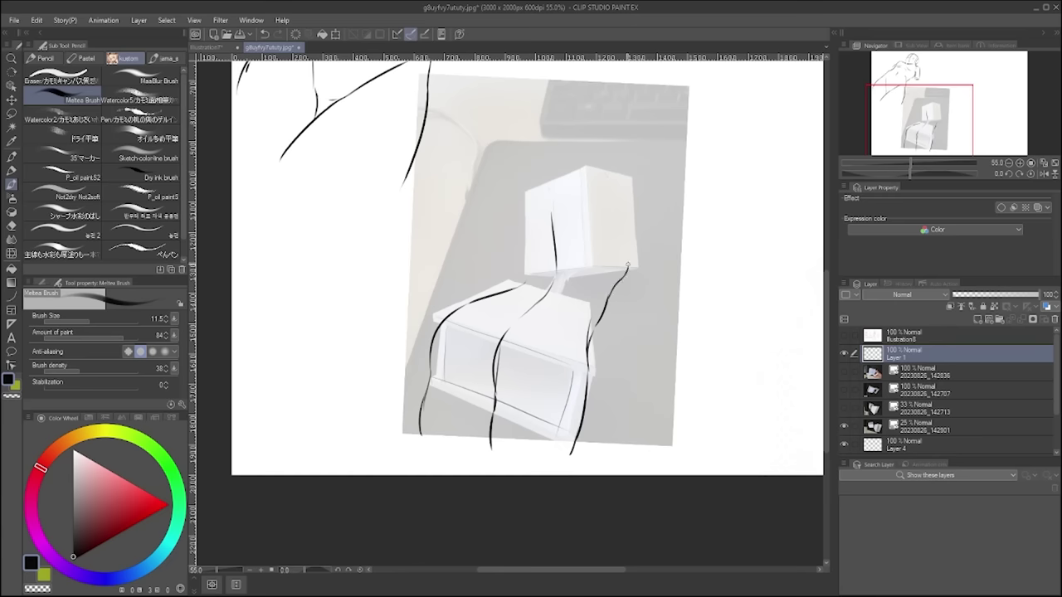
key(h)
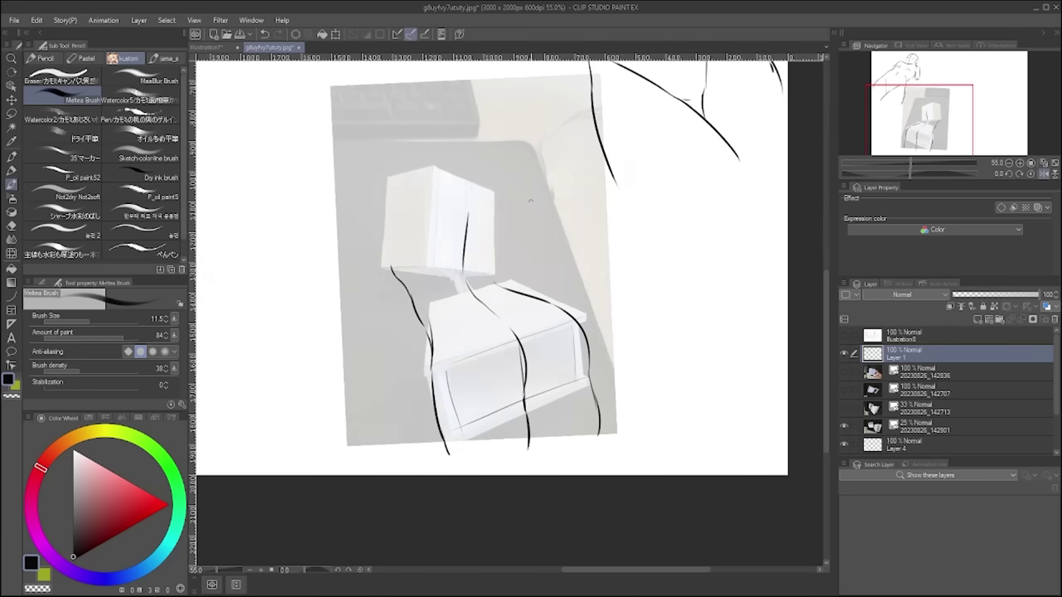
key(h)
- Extend the left waist contour up to the lower left corner of the upper box
key(ctrl+z)
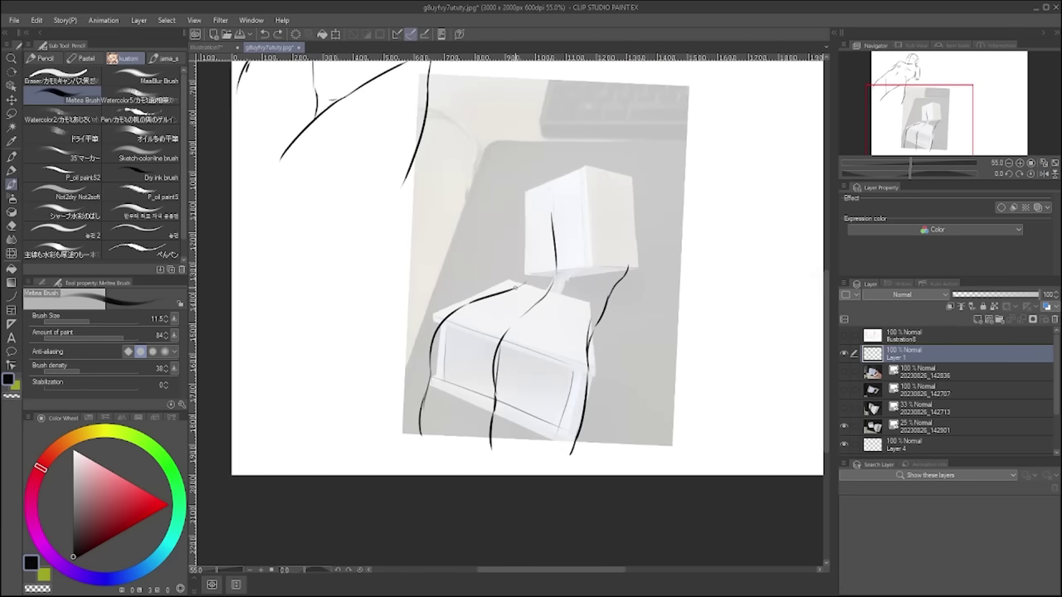
key(ctrl+y)
drag(624, 274, 615, 284)
- In the mirrored view, draw the left ribcage contour up from the waist along the upper box's left side
key(h)
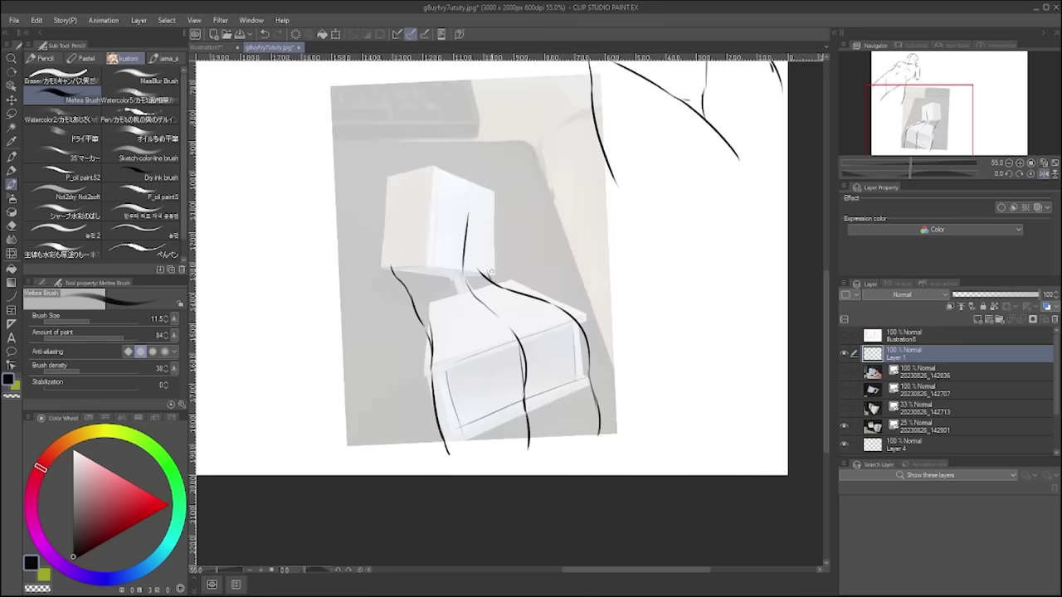
drag(489, 286, 496, 221)
key(ctrl+z)
key(ctrl+z)
drag(489, 274, 496, 232)
key(ctrl+z)
drag(490, 274, 502, 224)
key(h)
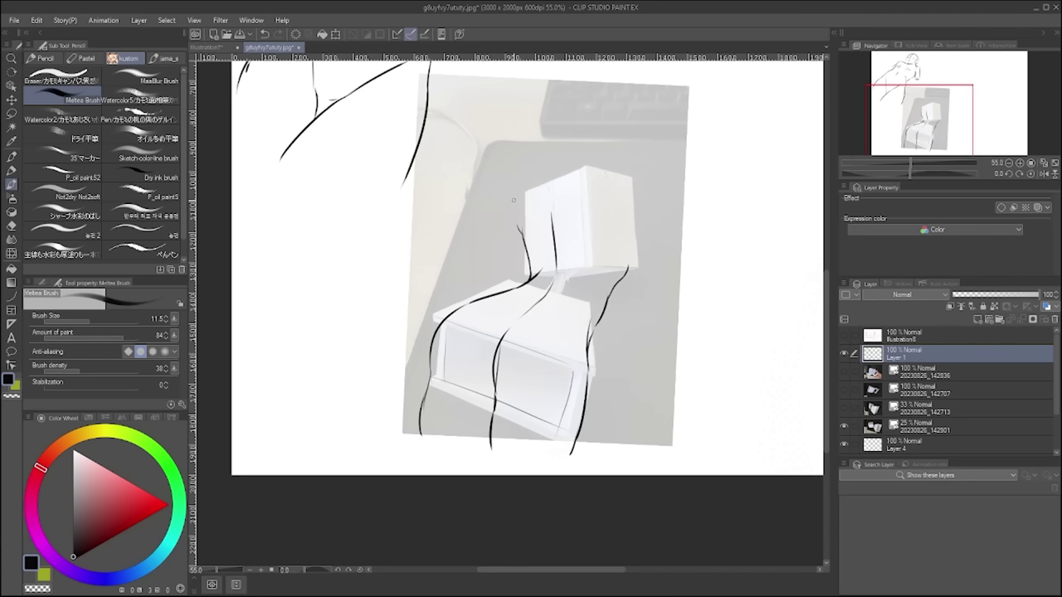
- Redraw the left shoulder and hanging arm line down along the upper box's left side to the waist
key(ctrl+z)
key(ctrl+z)
mouse_move(531, 275)
mouse_down()
mouse_move(526, 239)
mouse_move(528, 262)
mouse_up()
key(ctrl+z)
mouse_move(528, 215)
mouse_down()
mouse_move(526, 242)
mouse_move(523, 205)
mouse_move(511, 290)
mouse_up()
key(ctrl+z)
key(ctrl+z)
key(ctrl+z)
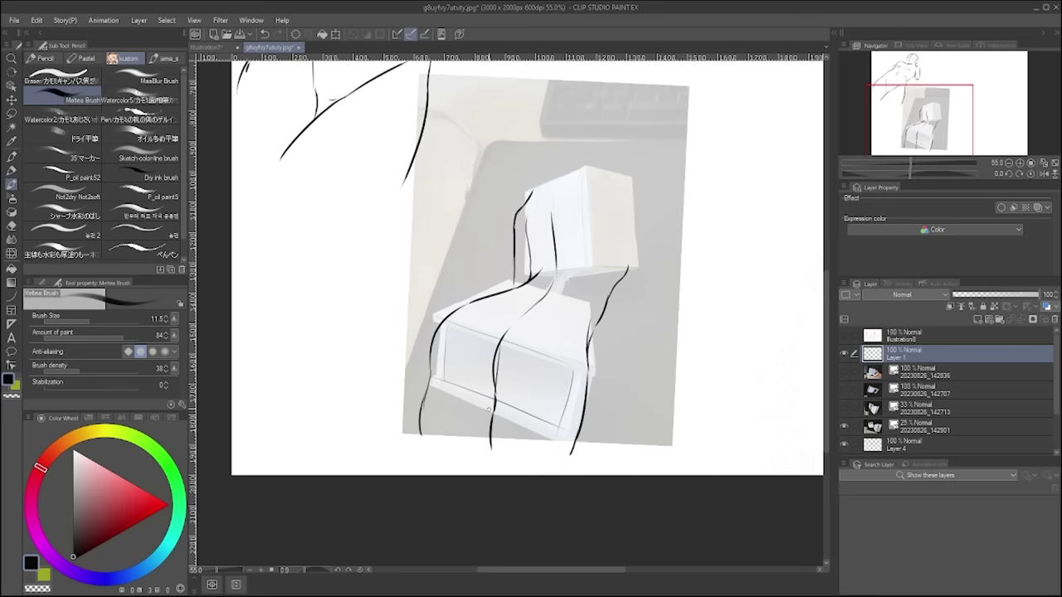
- Draw the raised right arm as two lines reaching diagonally up and outward from the upper box's top right corner
key(h)
key(h)
mouse_move(574, 173)
mouse_down()
mouse_move(567, 186)
mouse_move(661, 124)
mouse_up()
key(ctrl+z)
key(ctrl+z)
key(ctrl+z)
drag(615, 214, 667, 128)
key(ctrl+z)
key(ctrl+z)
drag(619, 192, 681, 119)
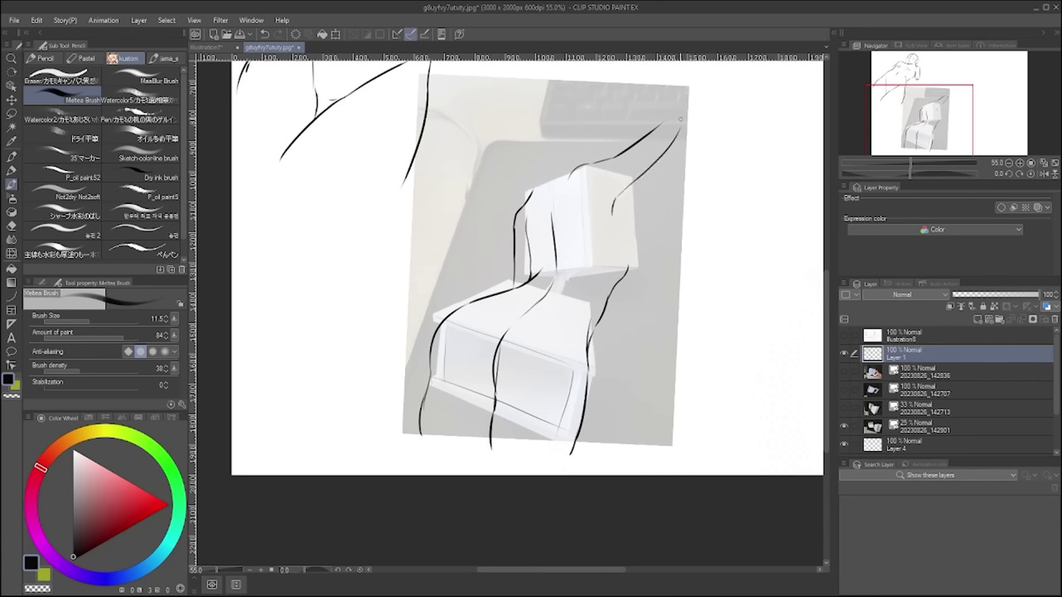
- Draw the rounded chest contour bulging past the upper box's right edge down to the waist and check the mirrored view
mouse_move(624, 189)
mouse_down()
mouse_move(648, 208)
mouse_move(631, 249)
mouse_move(644, 218)
mouse_move(643, 247)
mouse_move(629, 252)
mouse_move(641, 252)
mouse_move(644, 220)
mouse_move(628, 269)
mouse_up()
key(ctrl+z)
key(ctrl+z)
key(h)
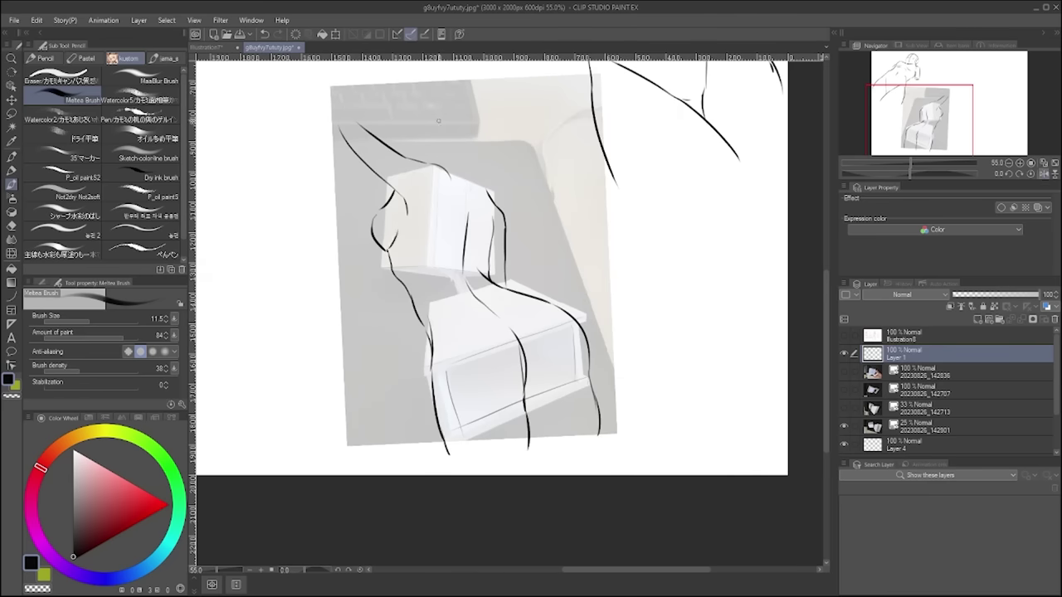
- Lasso the chest bulge beside the upper box and use Free Transform to narrow it slightly and pull it toward the body
key(m)
key(h)
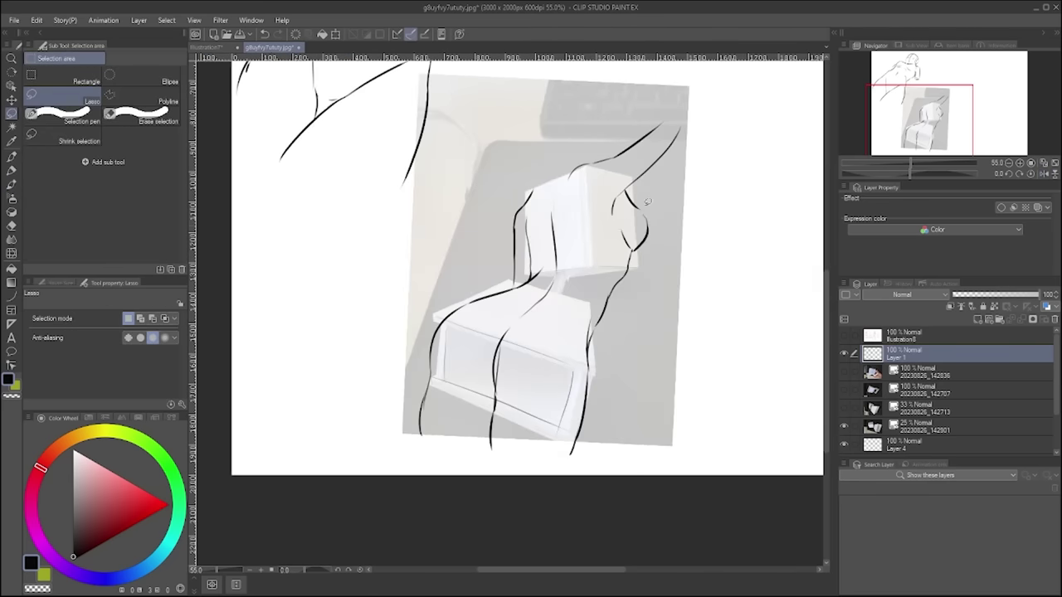
mouse_move(624, 189)
mouse_down()
mouse_move(637, 267)
mouse_move(615, 241)
mouse_up()
click(64, 20)
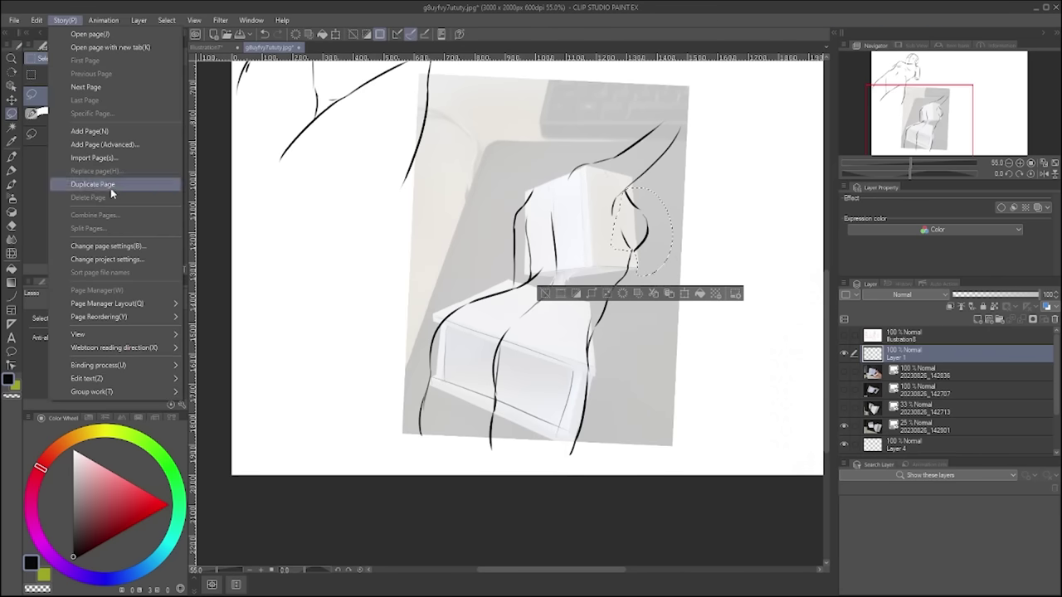
mouse_move(36, 19)
mouse_move(90, 299)
click(268, 346)
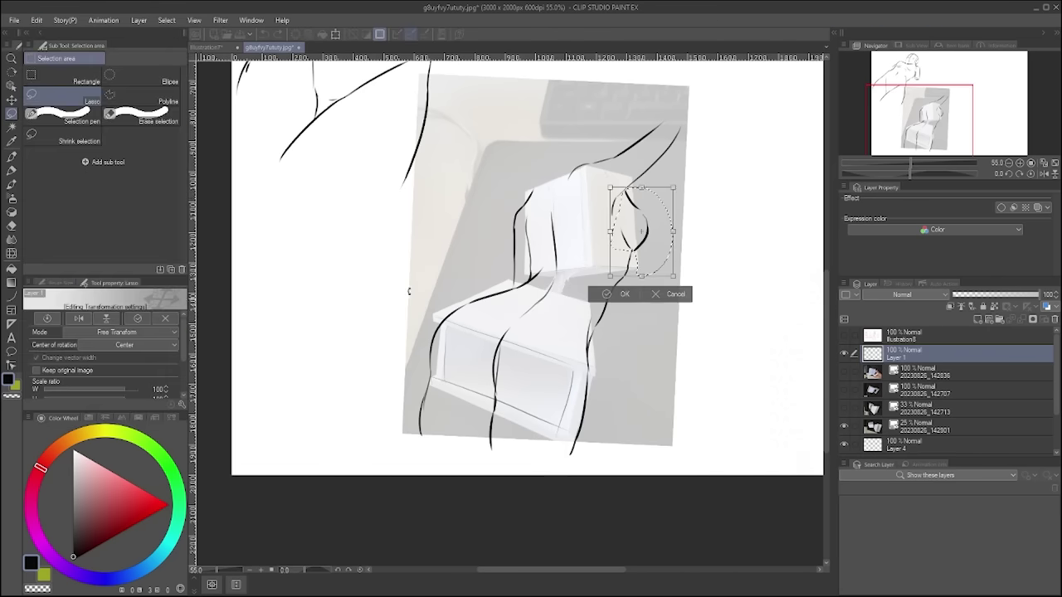
drag(674, 189, 669, 193)
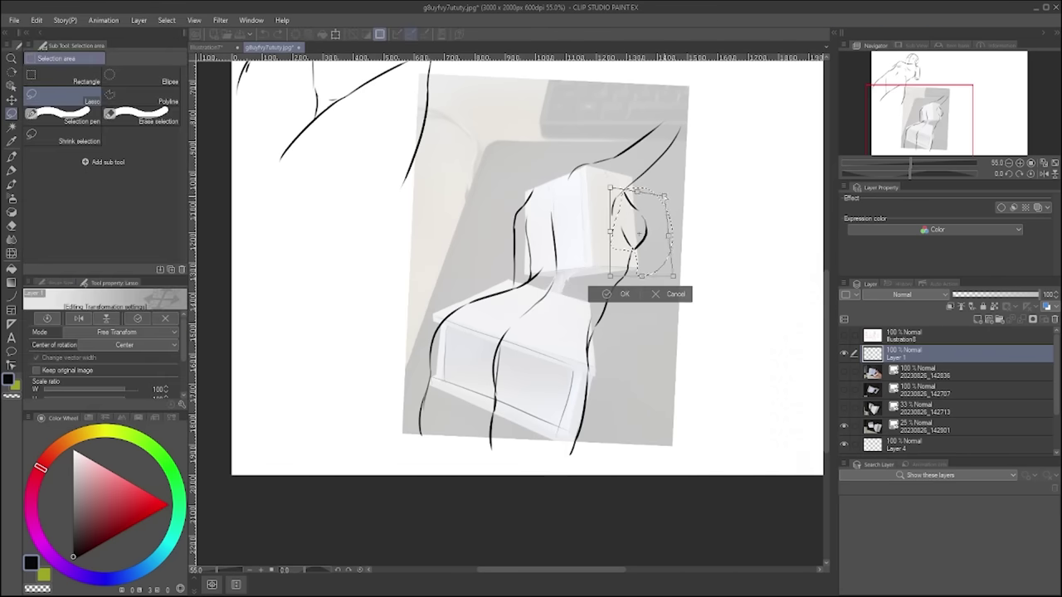
drag(673, 276, 638, 281)
drag(637, 192, 632, 193)
drag(637, 279, 639, 282)
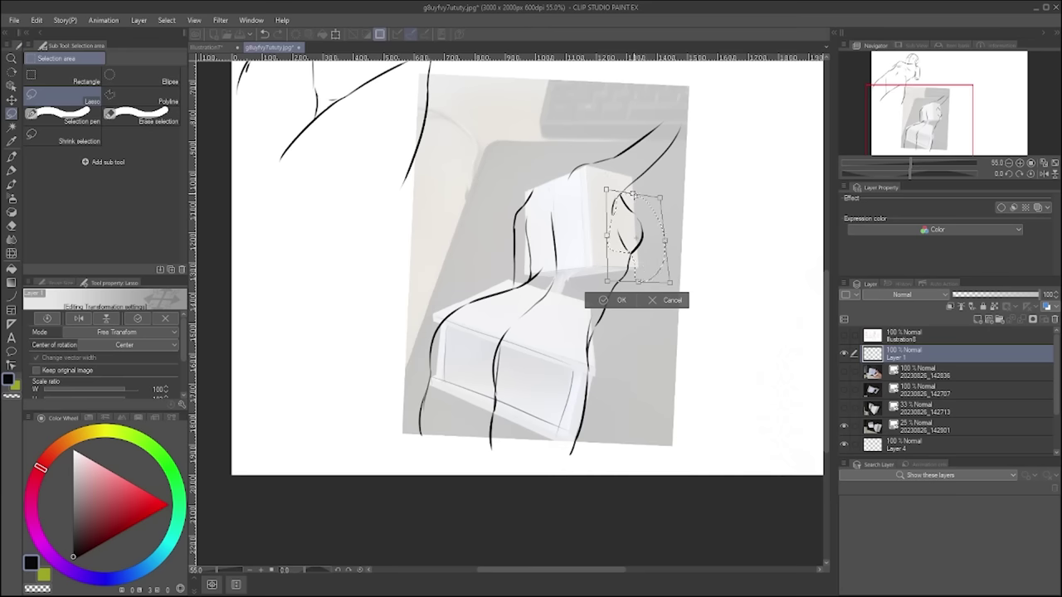
click(618, 300)
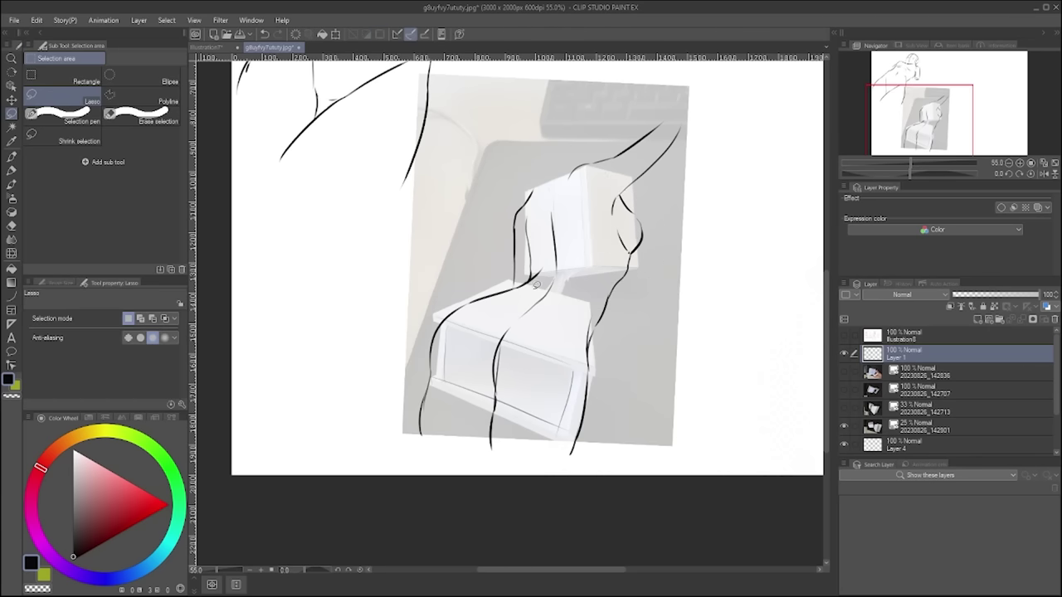
- Draw the neck's left contour above the upper box and a rounded head with a narrow face oval on it
click(12, 186)
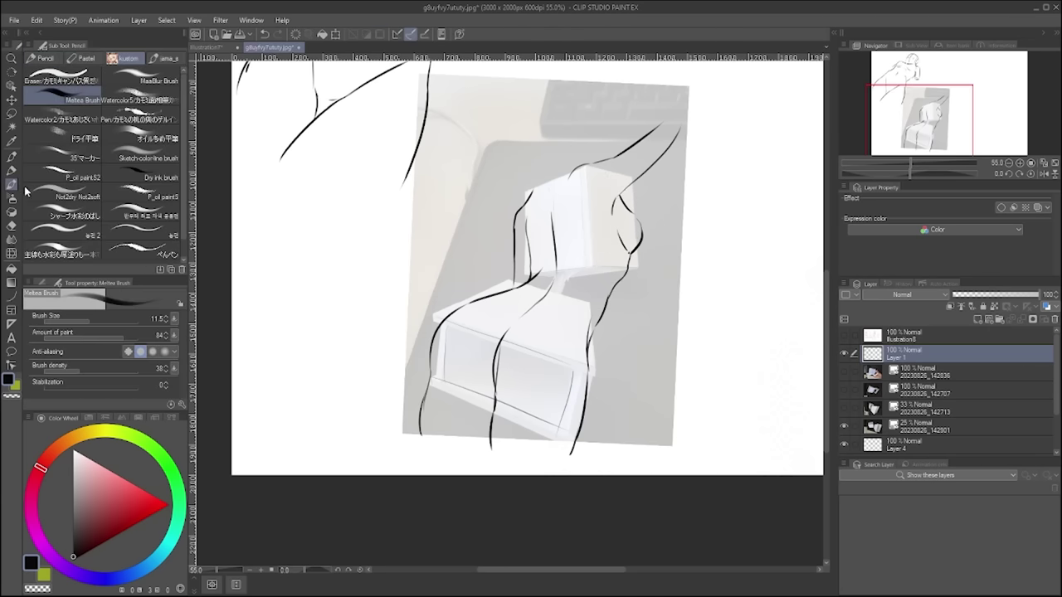
key(h)
key(h)
scroll(551, 354, down, 3)
scroll(554, 231, up, 3)
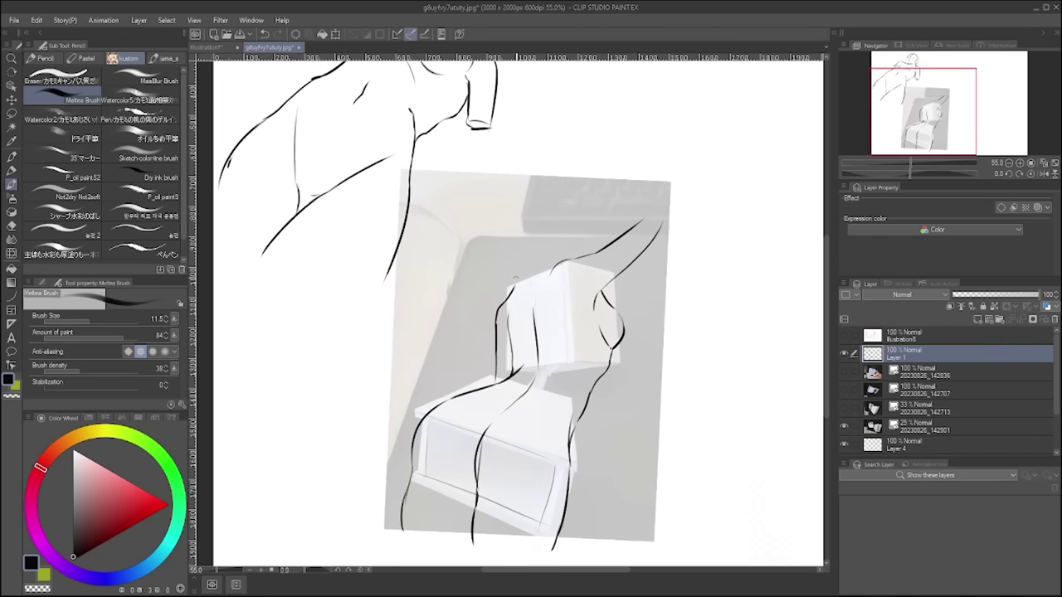
mouse_move(514, 286)
mouse_down()
mouse_move(529, 201)
mouse_move(560, 171)
mouse_up()
key(ctrl+z)
key(ctrl+z)
key(ctrl+z)
drag(518, 264, 506, 231)
mouse_move(508, 177)
mouse_down()
mouse_move(505, 246)
mouse_move(550, 170)
mouse_move(586, 232)
mouse_up()
drag(554, 177, 551, 181)
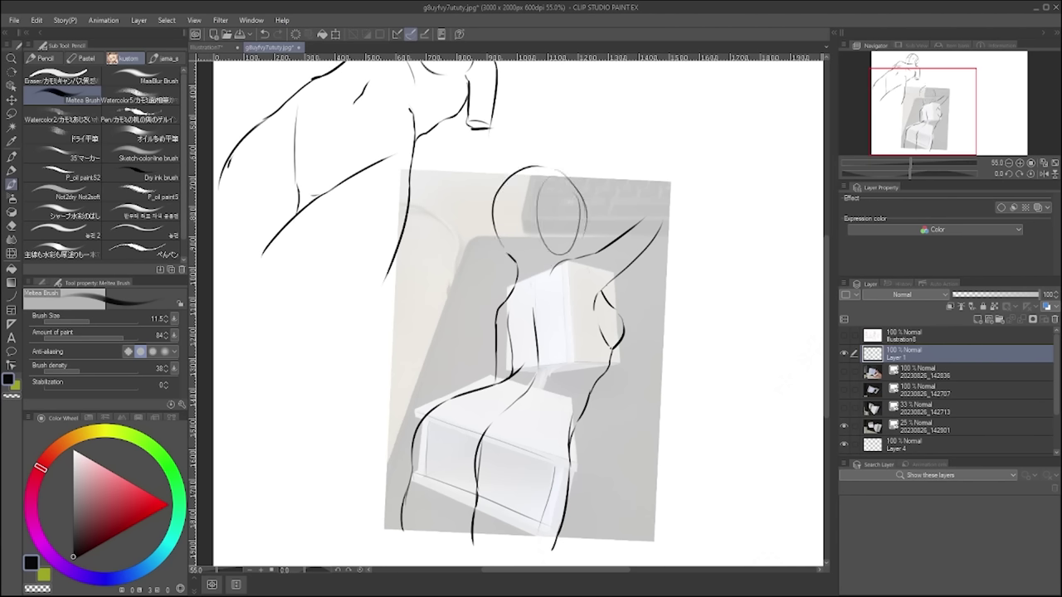
- Add crossed guide lines inside the face oval and a small ear on the head's right side, checking the mirrored view
drag(543, 220, 576, 219)
drag(556, 183, 558, 255)
drag(583, 212, 574, 257)
key(ctrl+z)
key(ctrl+z)
key(h)
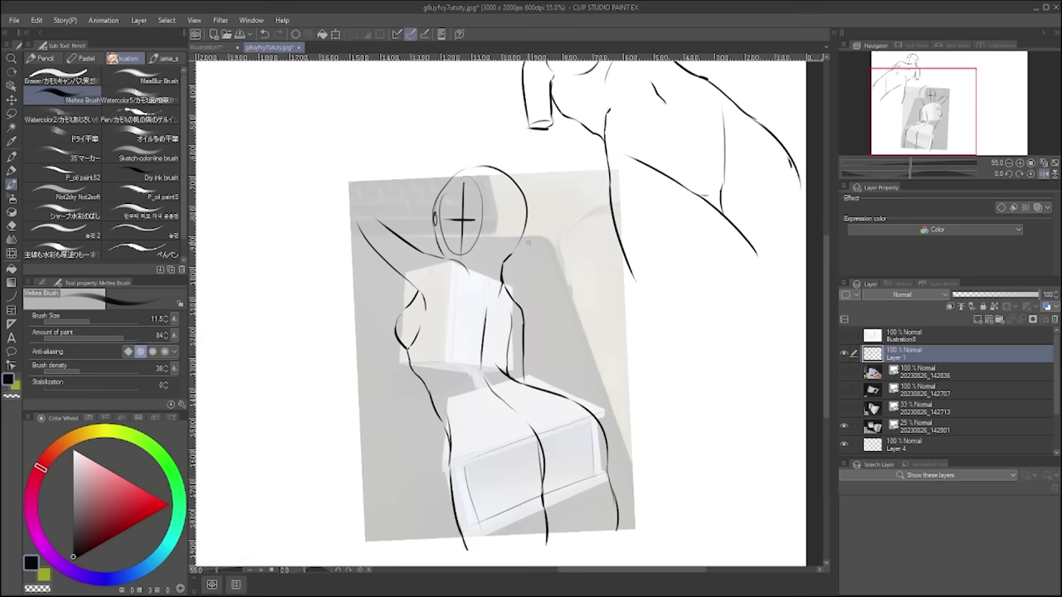
key(h)
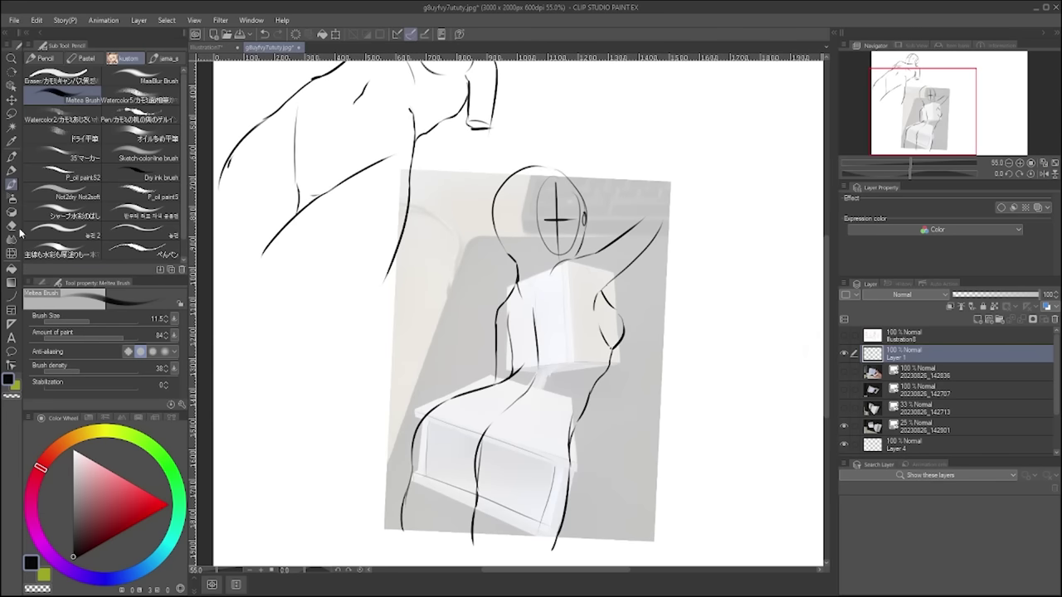
- Replace the upper spine line with shoulder blade contours and clean up the left side of the back in the mirrored view
click(13, 229)
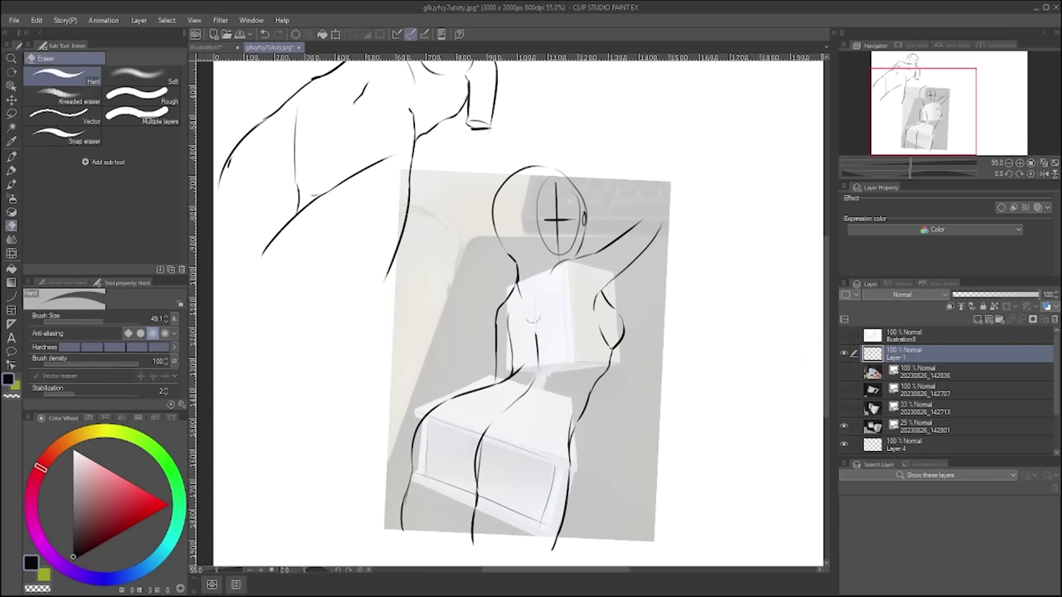
click(11, 183)
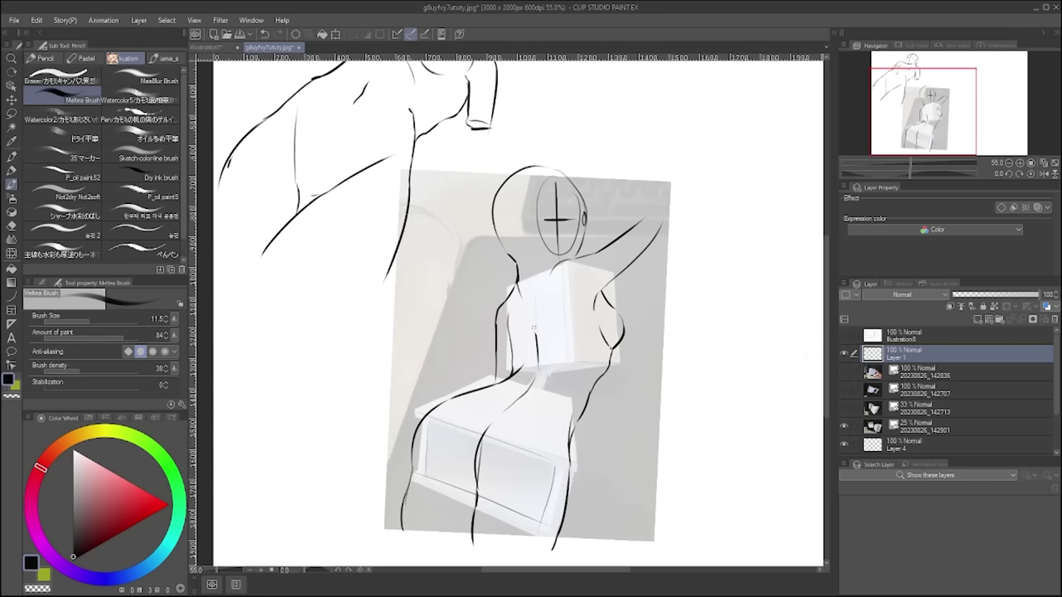
drag(549, 297, 553, 328)
key(ctrl+z)
key(h)
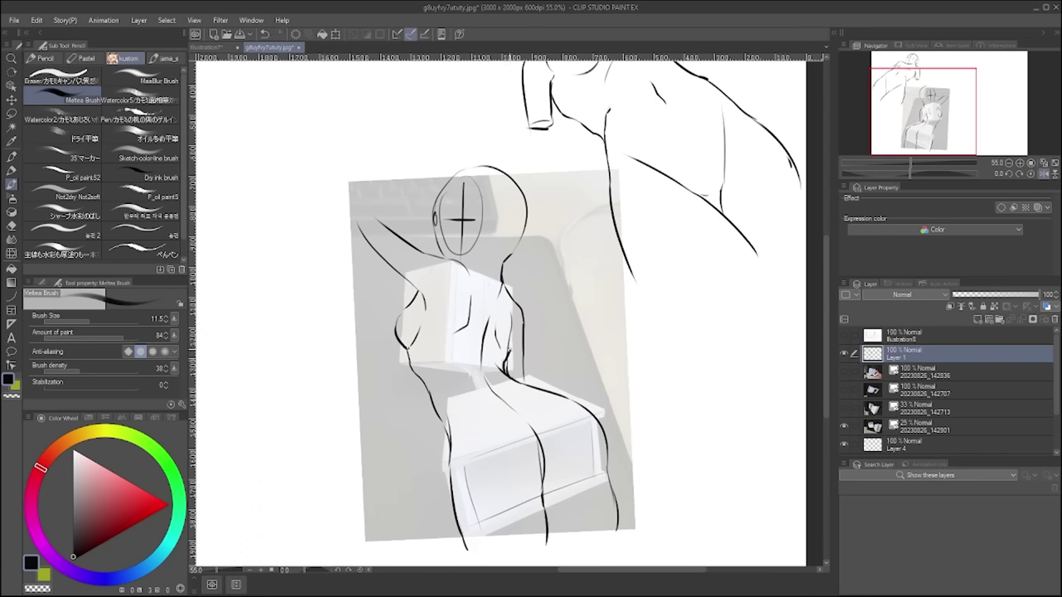
drag(513, 326, 507, 358)
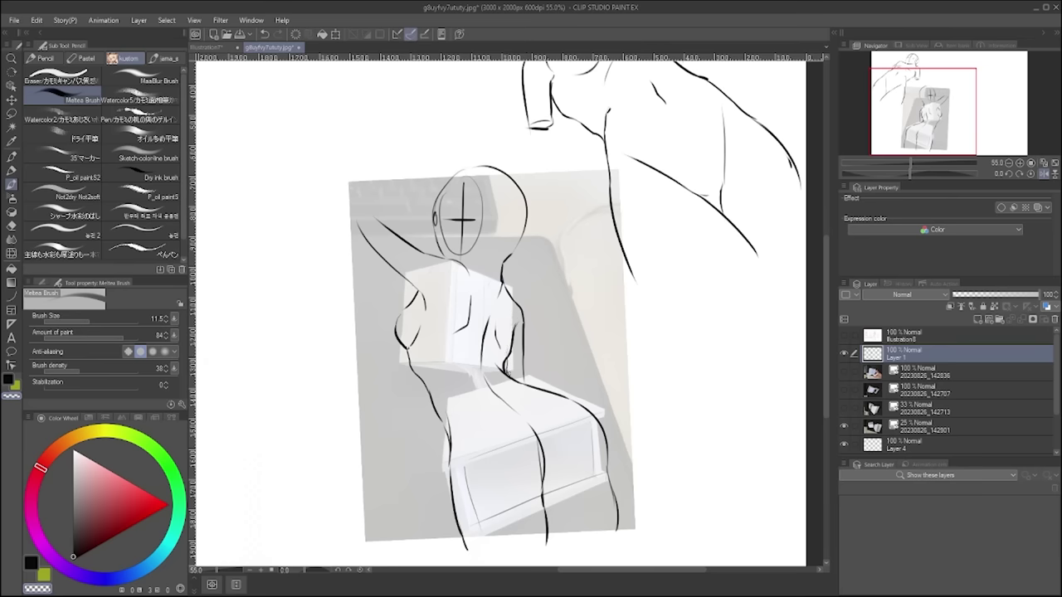
key(h)
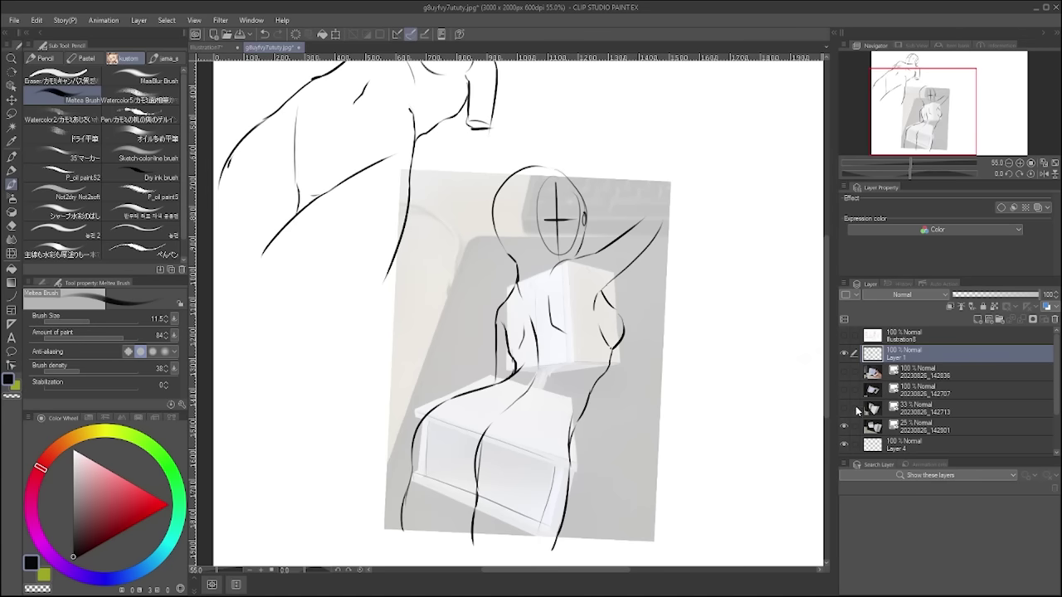
- Hide the box photo layer 20230826_142801 to show the line sketches alone
click(844, 426)
scroll(619, 408, down, 2)
scroll(627, 361, up, 1)
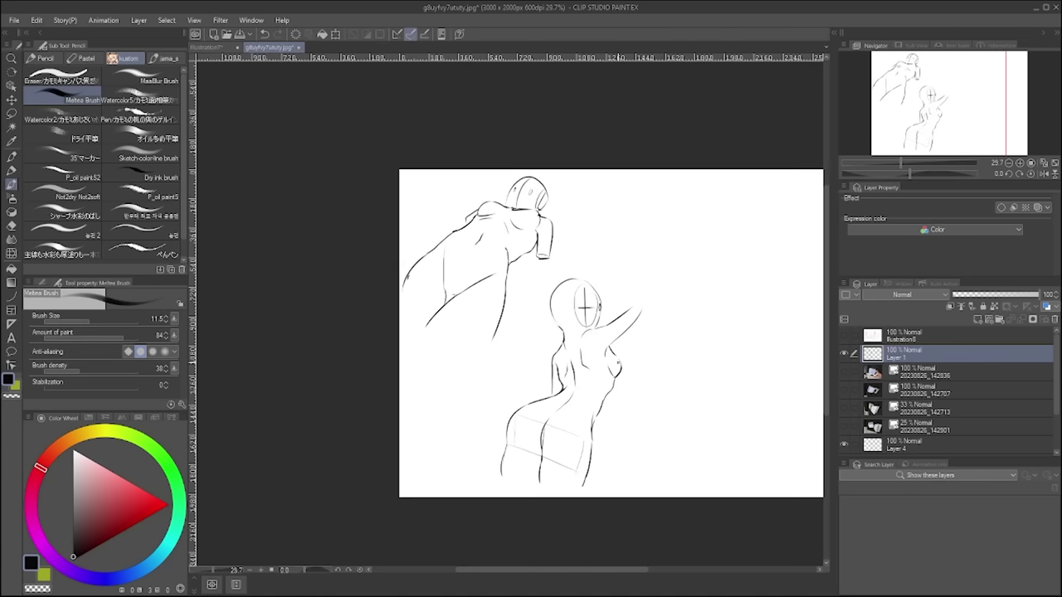
click(36, 19)
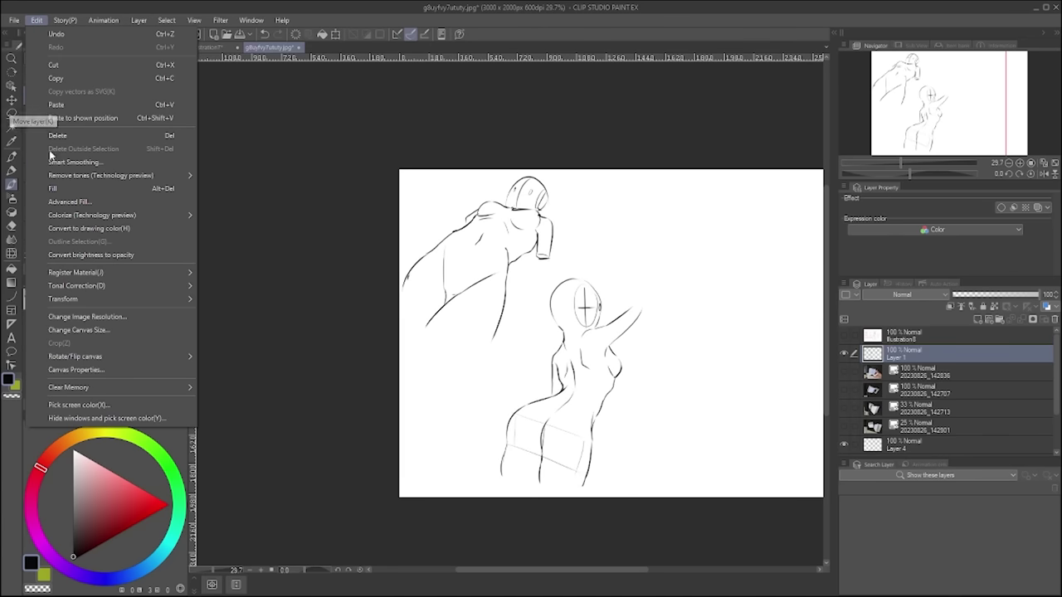
click(18, 119)
mouse_move(614, 240)
mouse_down()
mouse_move(466, 472)
mouse_move(461, 498)
mouse_up()
drag(676, 347, 620, 497)
key(ctrl+z)
key(ctrl+z)
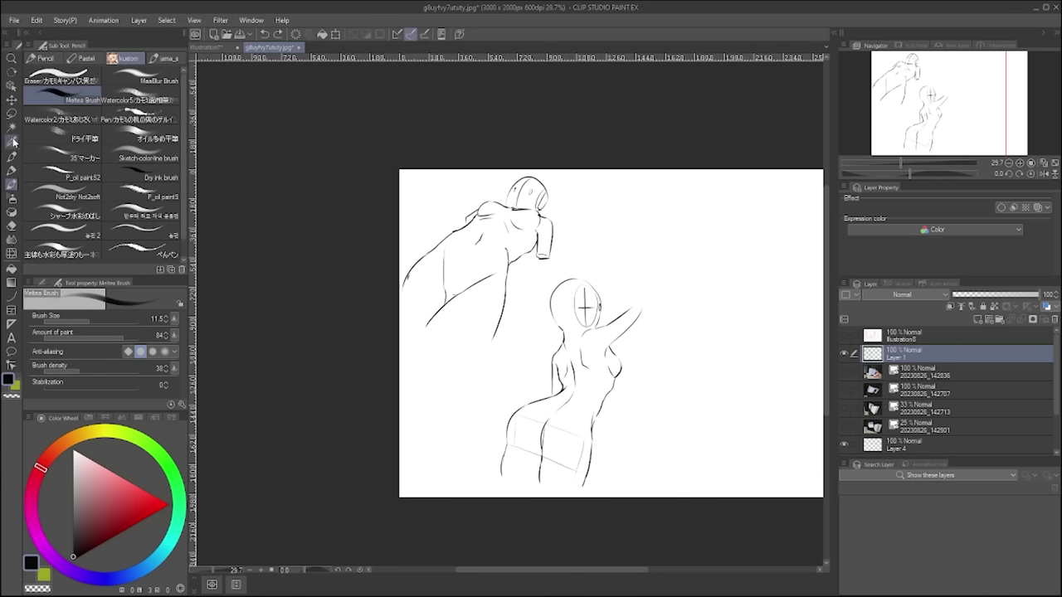
- Lasso the whole lower figure, narrow it with Free Transform by moving its right corners inward, deselect, and check the mirrored view
click(12, 113)
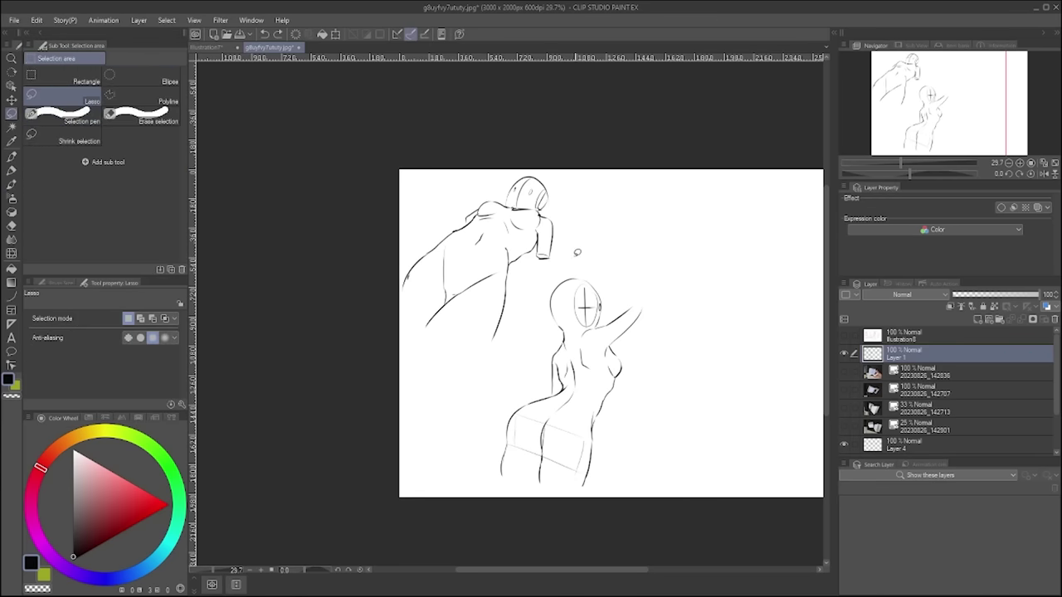
mouse_move(565, 257)
mouse_down()
mouse_move(668, 457)
mouse_move(635, 264)
mouse_up()
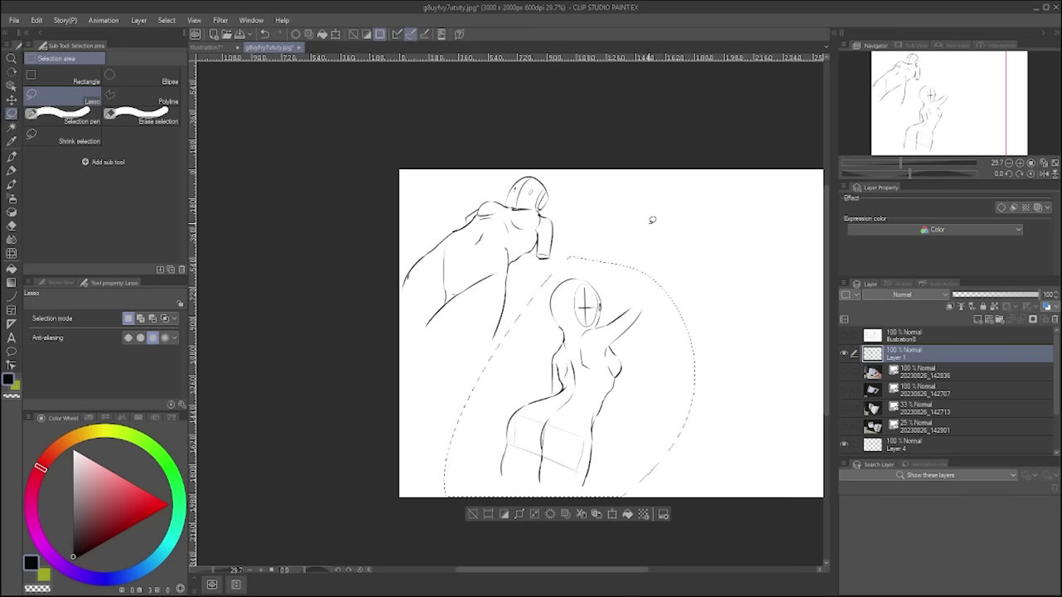
click(36, 20)
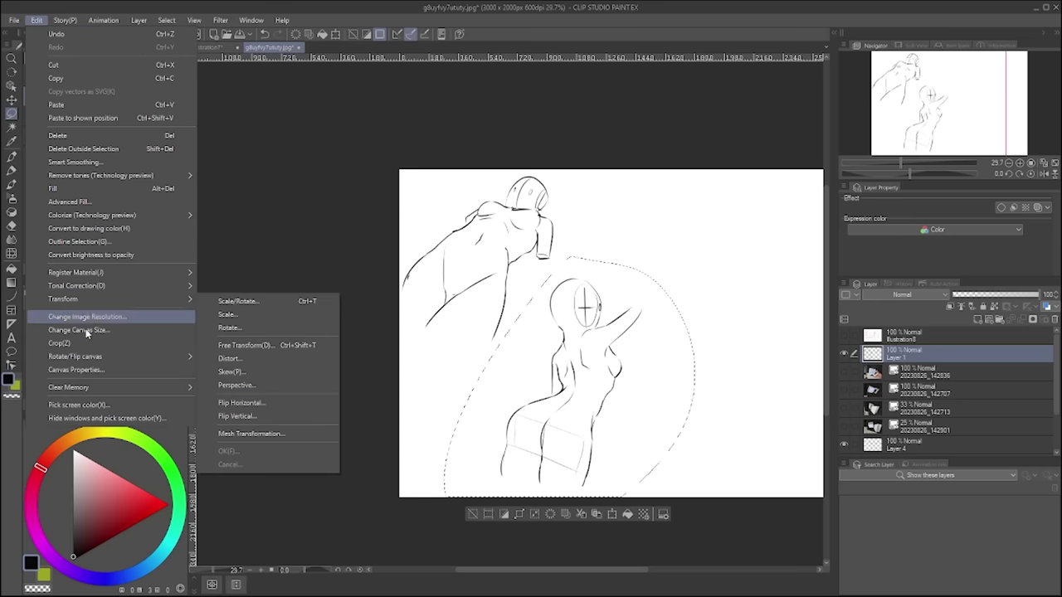
mouse_move(93, 299)
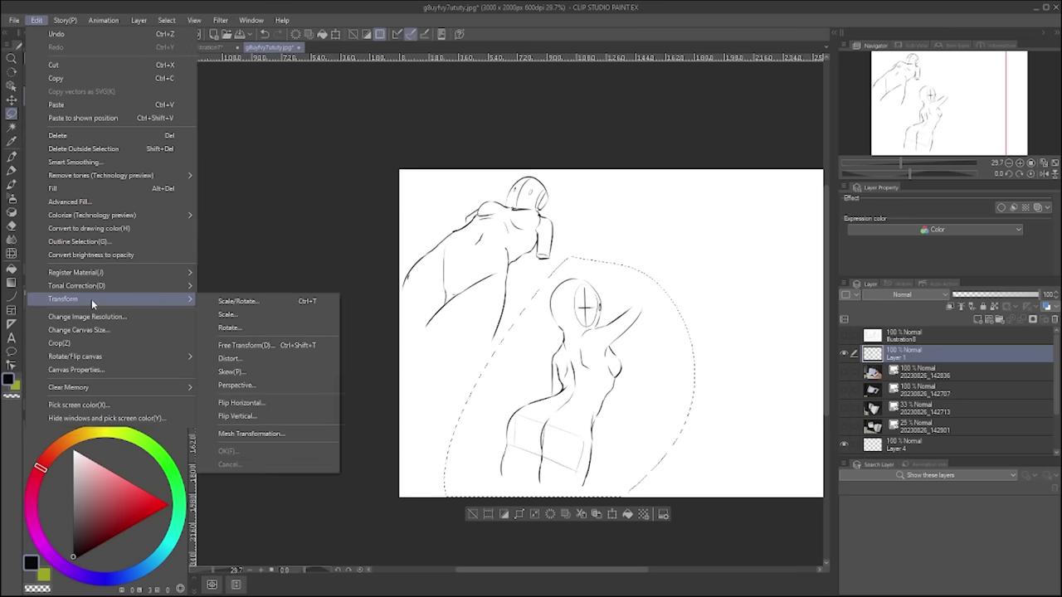
click(241, 346)
drag(694, 256, 685, 256)
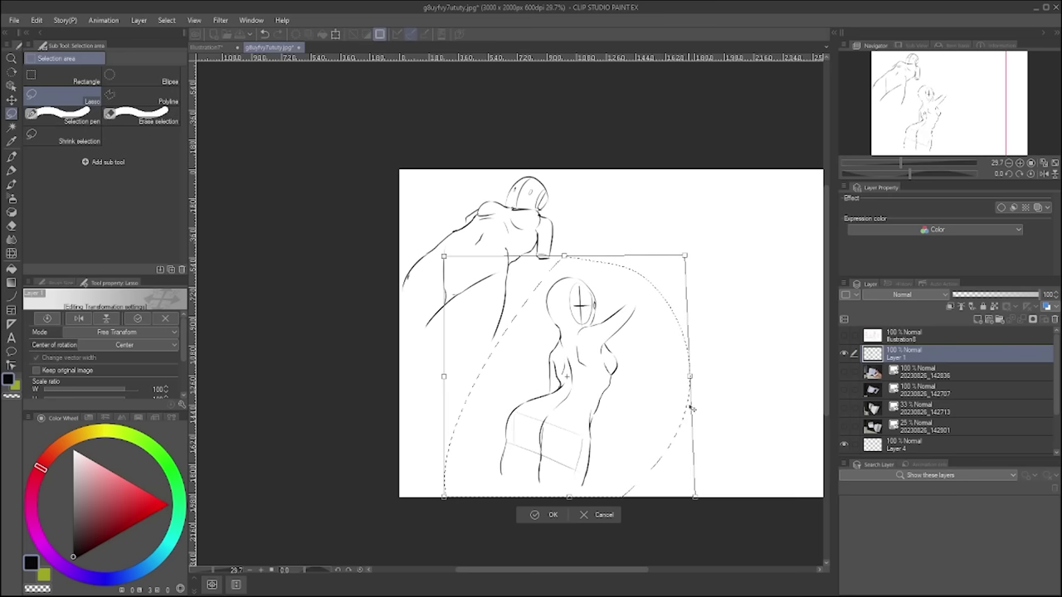
drag(695, 502, 675, 500)
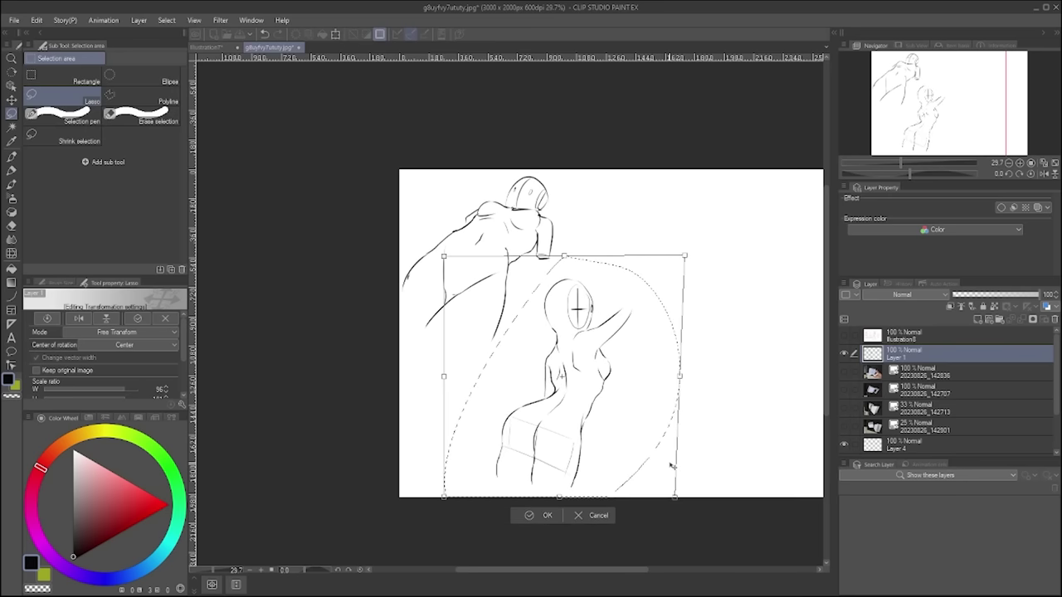
click(522, 515)
click(465, 514)
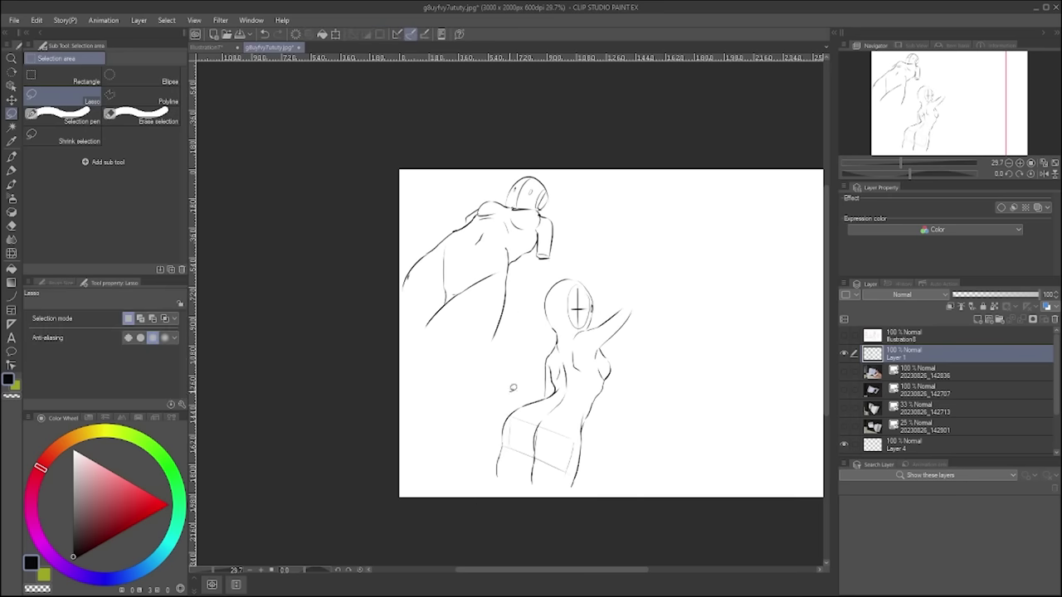
click(12, 184)
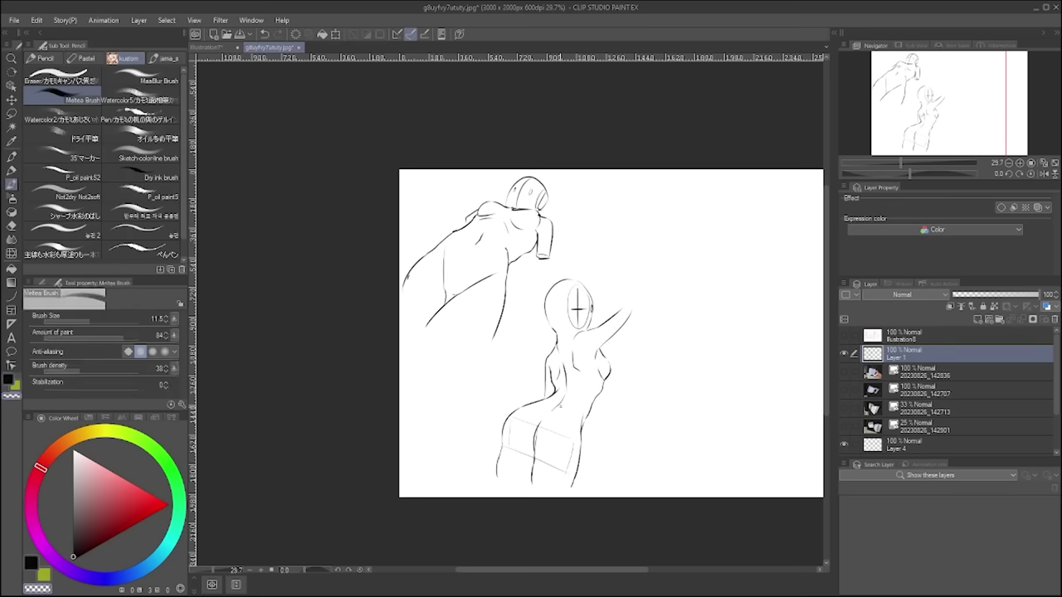
key(h)
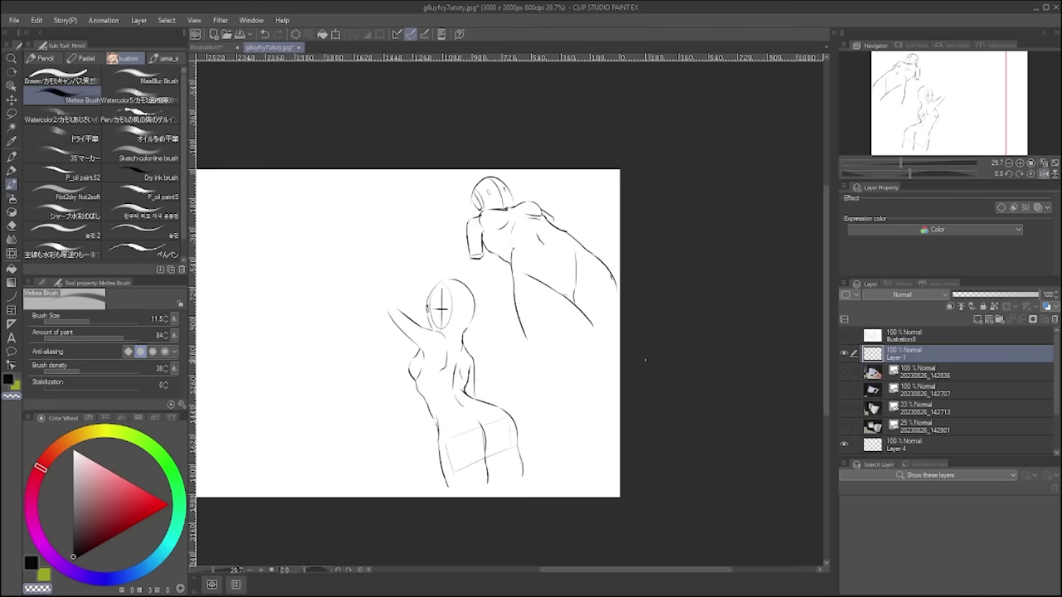
key(h)
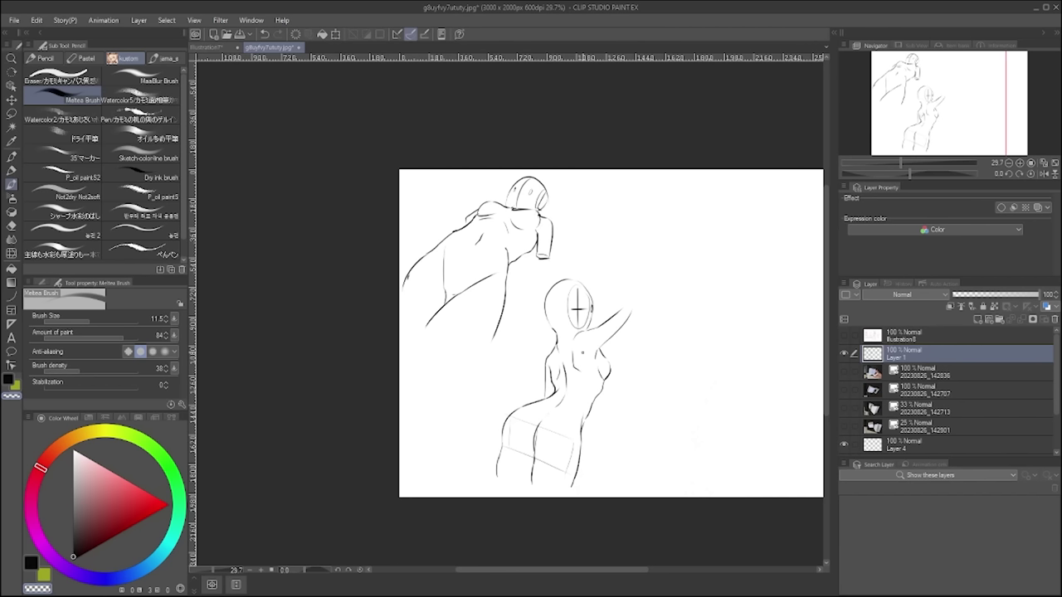
- Sketch a small chest oval and pelvis oval joined by a curve right of the lower figure, and frame the pelvis with a box
click(9, 382)
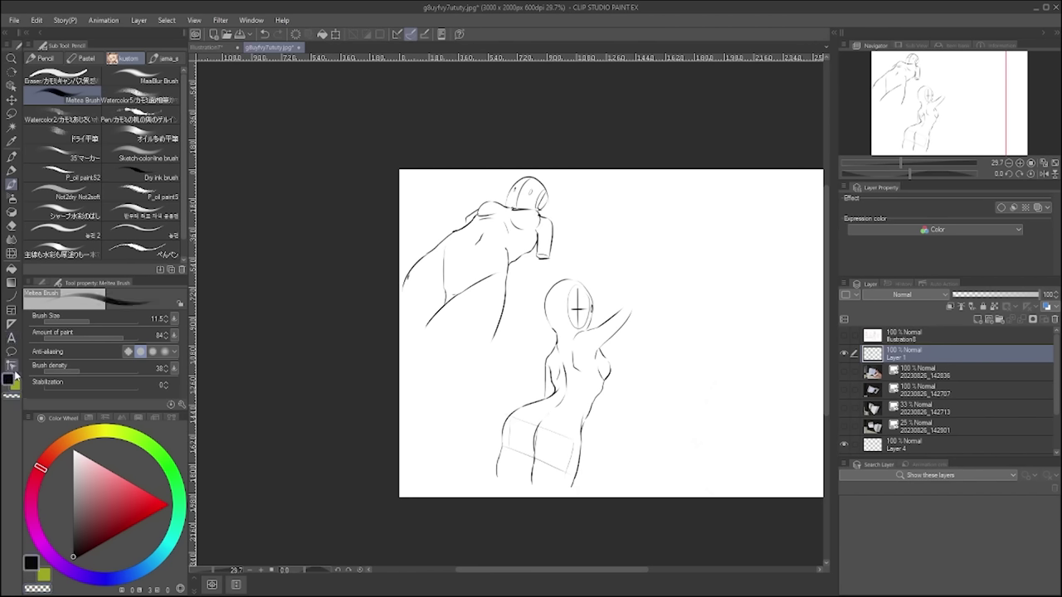
drag(712, 338, 682, 372)
drag(715, 340, 718, 283)
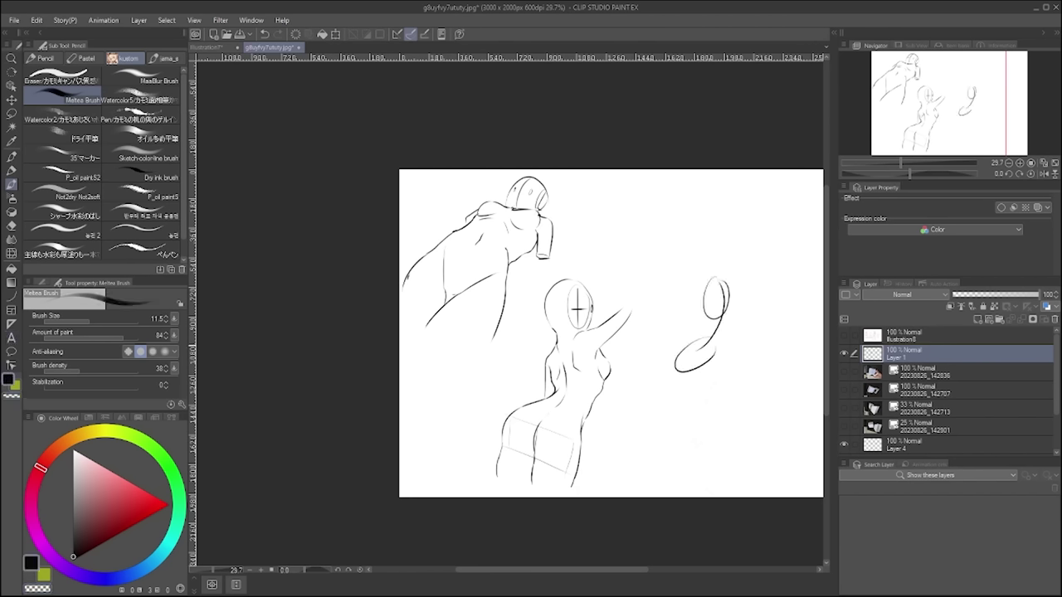
mouse_move(667, 353)
mouse_down()
mouse_move(705, 336)
mouse_move(687, 384)
mouse_up()
mouse_move(687, 386)
mouse_down()
mouse_move(720, 353)
mouse_move(706, 334)
mouse_move(722, 355)
mouse_up()
key(h)
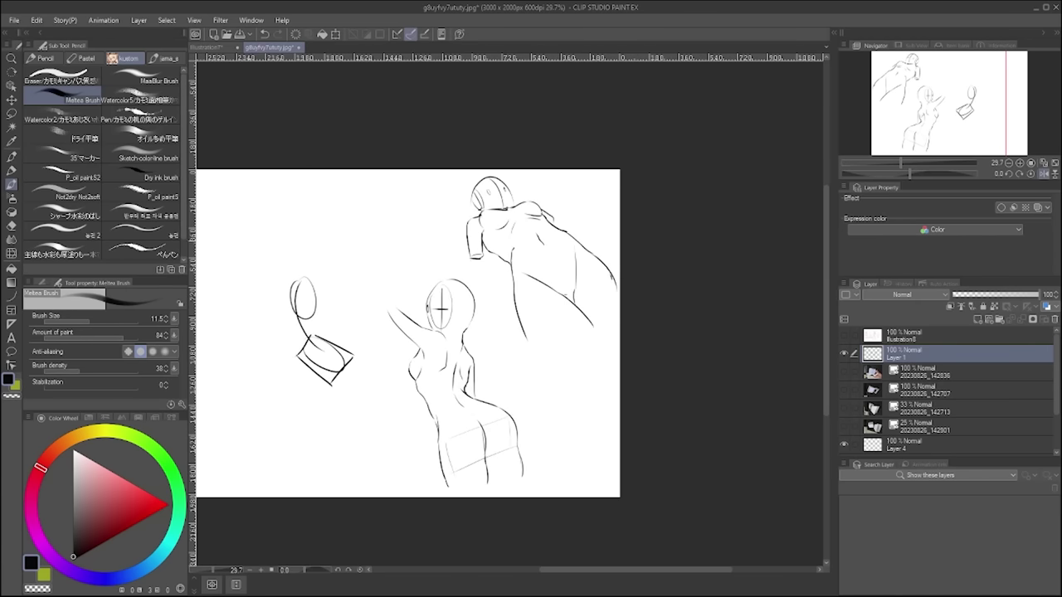
- Sketch a downward arrow above the small figure and a rounded form with loose strokes beneath its pelvis box
mouse_move(290, 189)
mouse_down()
mouse_move(287, 236)
mouse_move(294, 225)
mouse_up()
mouse_move(322, 367)
mouse_down()
mouse_move(334, 402)
mouse_move(322, 365)
mouse_move(297, 370)
mouse_up()
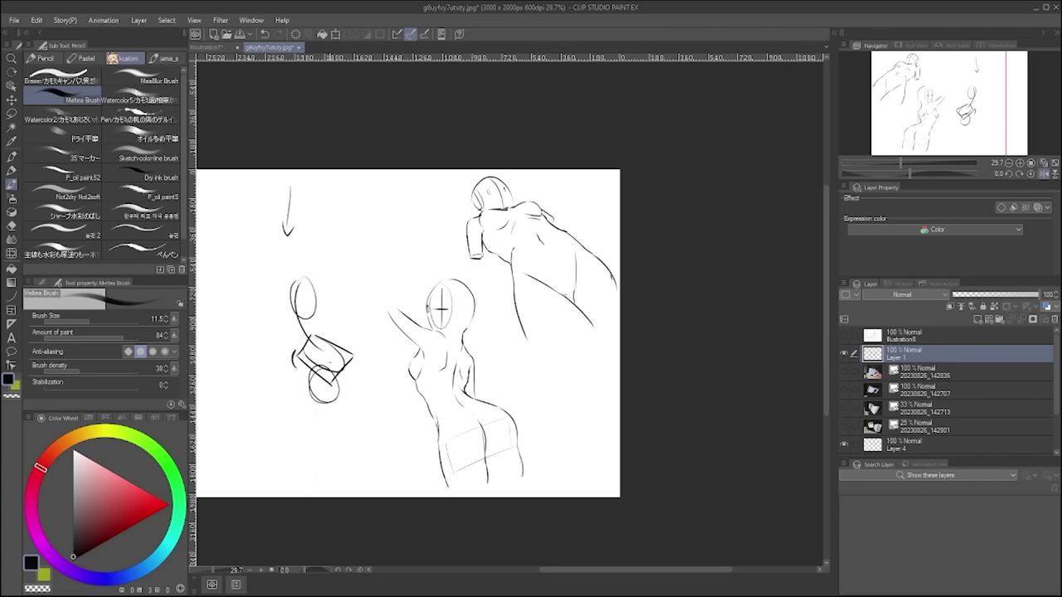
drag(336, 352, 290, 438)
key(h)
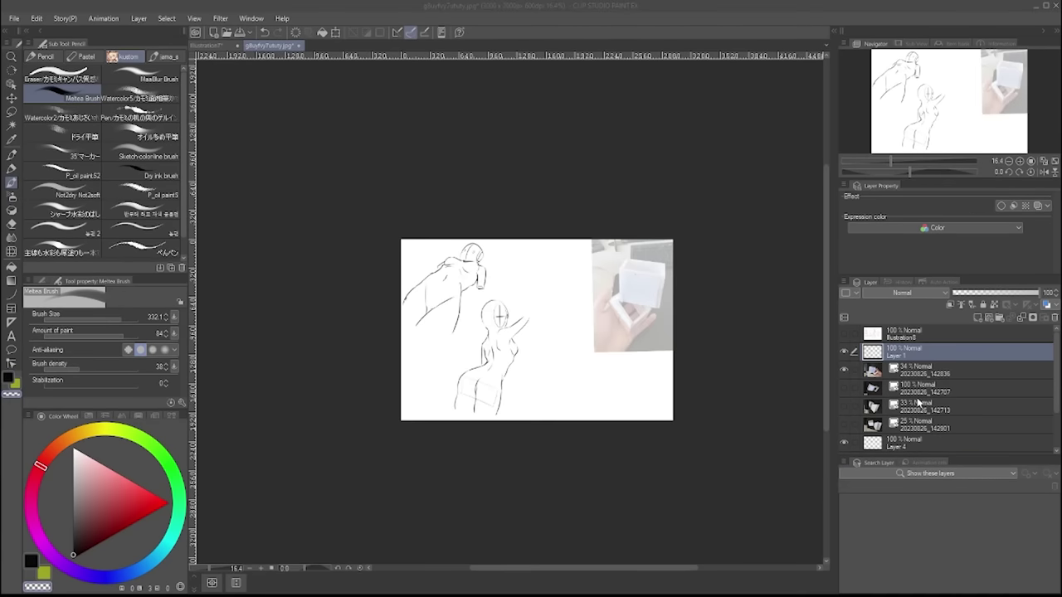
- Change the drawing colour from transparent to black and set the brush size to 17.3
scroll(533, 273, up, 5)
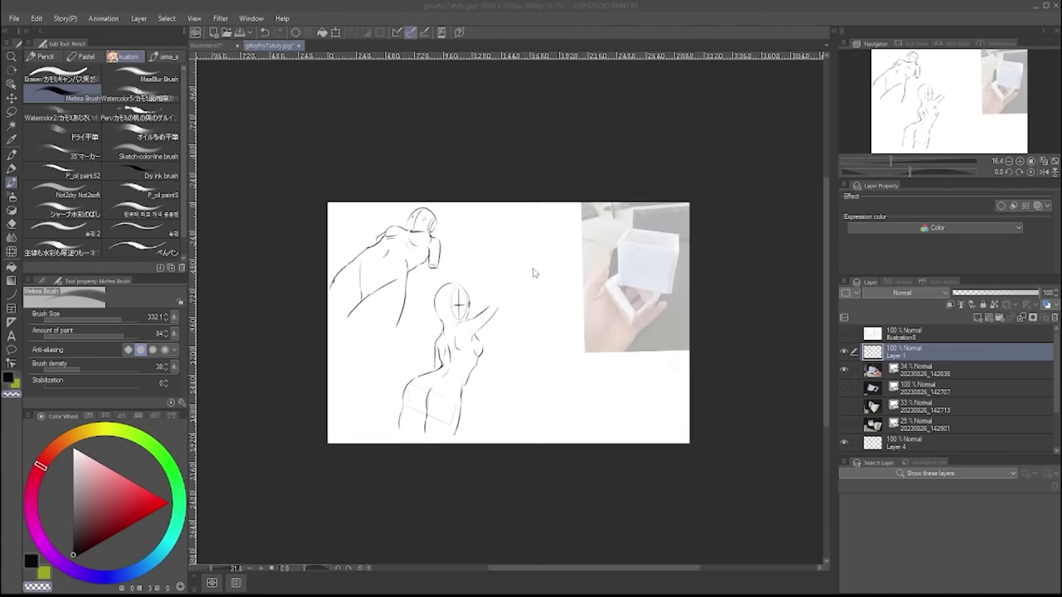
click(8, 378)
key(h)
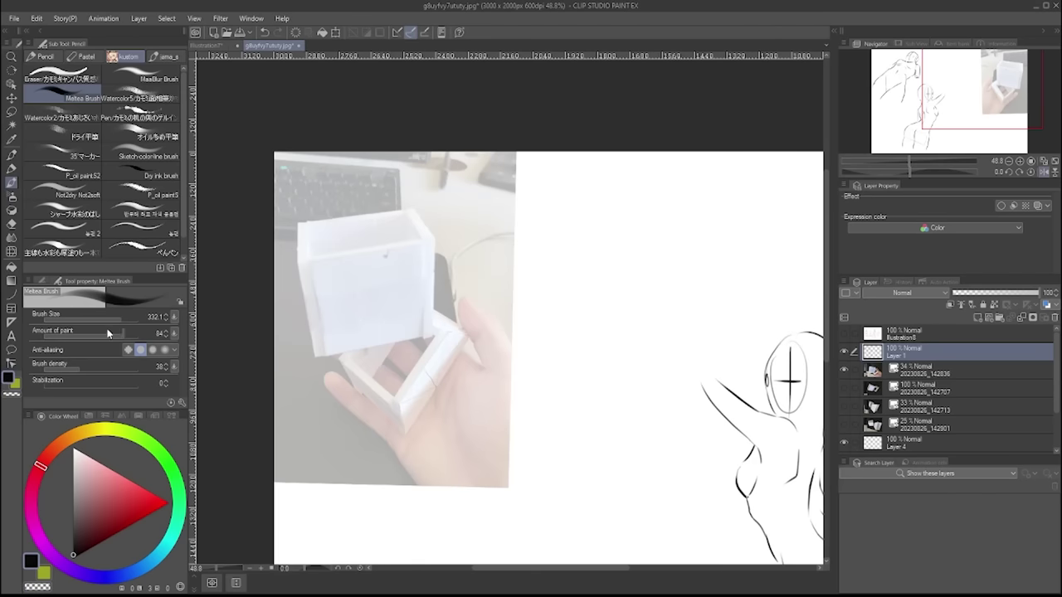
drag(116, 319, 94, 319)
key(h)
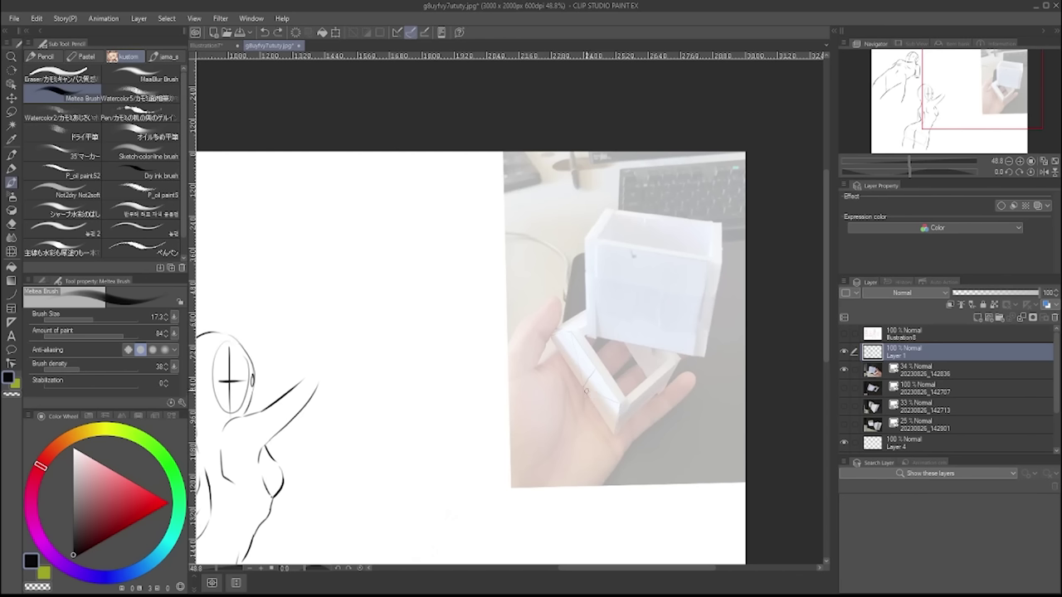
- Sketch the pelvis curves and short crease strokes over the lower paper box, checking them in the mirrored view
drag(587, 391, 629, 399)
drag(575, 362, 585, 386)
key(ctrl+z)
drag(582, 382, 573, 333)
key(ctrl+z)
mouse_move(614, 378)
mouse_down()
mouse_move(631, 369)
mouse_move(617, 376)
mouse_up()
key(h)
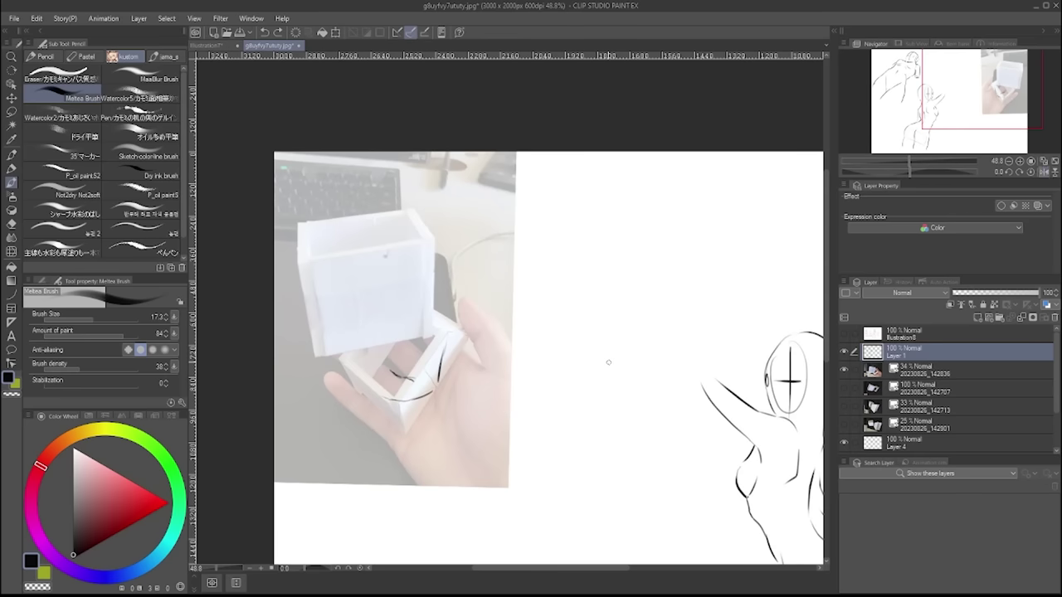
key(h)
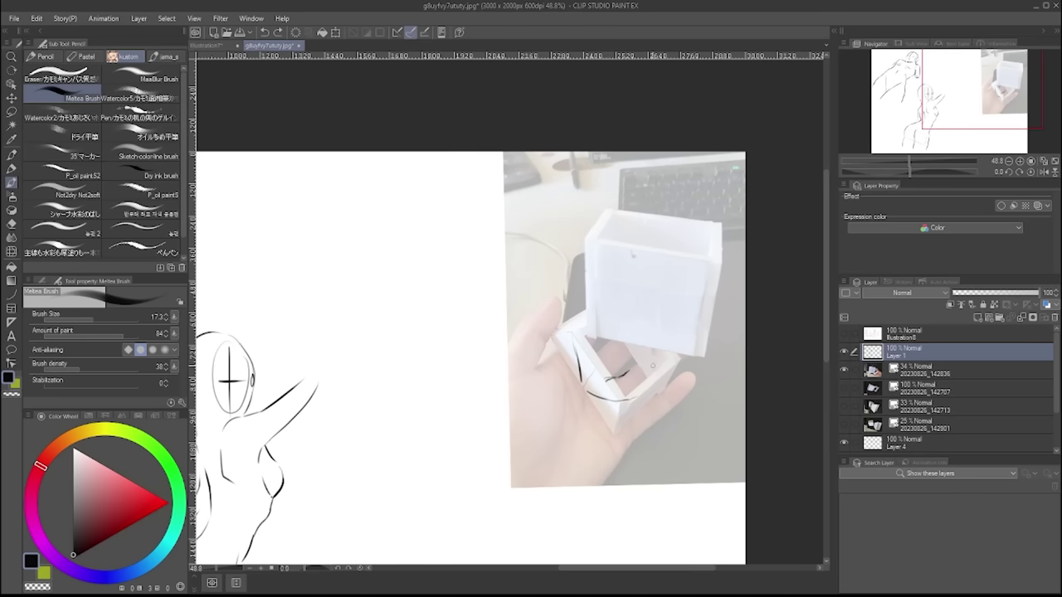
- Sketch the waist and hip crease curve from the chest box's lower outer corner into the pelvis box
drag(652, 367, 673, 360)
key(ctrl+z)
mouse_move(677, 357)
mouse_down()
mouse_move(694, 337)
mouse_move(666, 388)
mouse_up()
key(ctrl+z)
key(h)
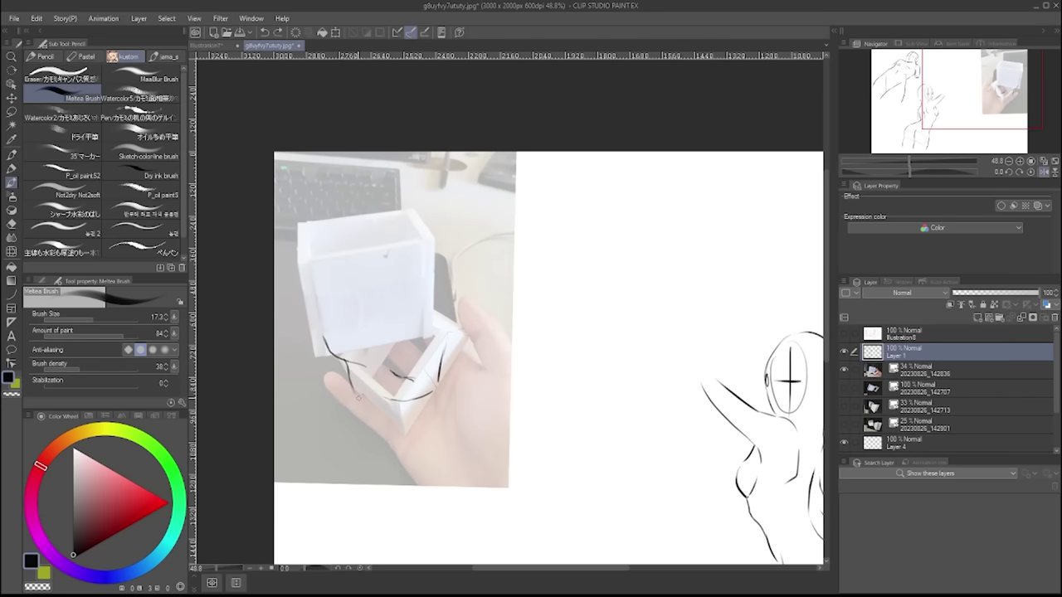
- Sketch the near leg's lower contour from the hip, curving beneath the pelvis box and beyond the photo's inner edge
mouse_move(351, 387)
mouse_down()
mouse_move(362, 411)
mouse_move(385, 421)
mouse_up()
key(ctrl+z)
key(ctrl+z)
mouse_move(352, 388)
mouse_down()
mouse_move(363, 411)
mouse_move(432, 438)
mouse_up()
key(ctrl+z)
mouse_move(362, 412)
mouse_down()
mouse_move(430, 444)
mouse_move(538, 438)
mouse_up()
key(ctrl+z)
drag(442, 449, 538, 436)
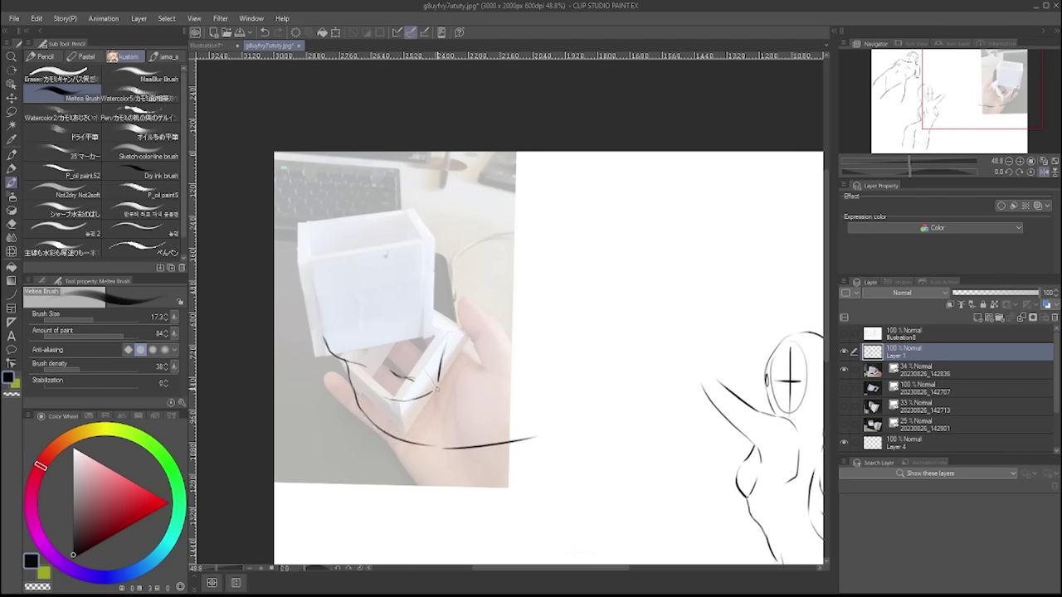
- Sketch the near leg's upper contour from the pelvis box out past the photo's inner edge
mouse_move(432, 392)
mouse_down()
mouse_move(486, 382)
mouse_move(543, 393)
mouse_up()
key(ctrl+z)
key(ctrl+z)
drag(475, 383, 533, 386)
key(ctrl+z)
key(h)
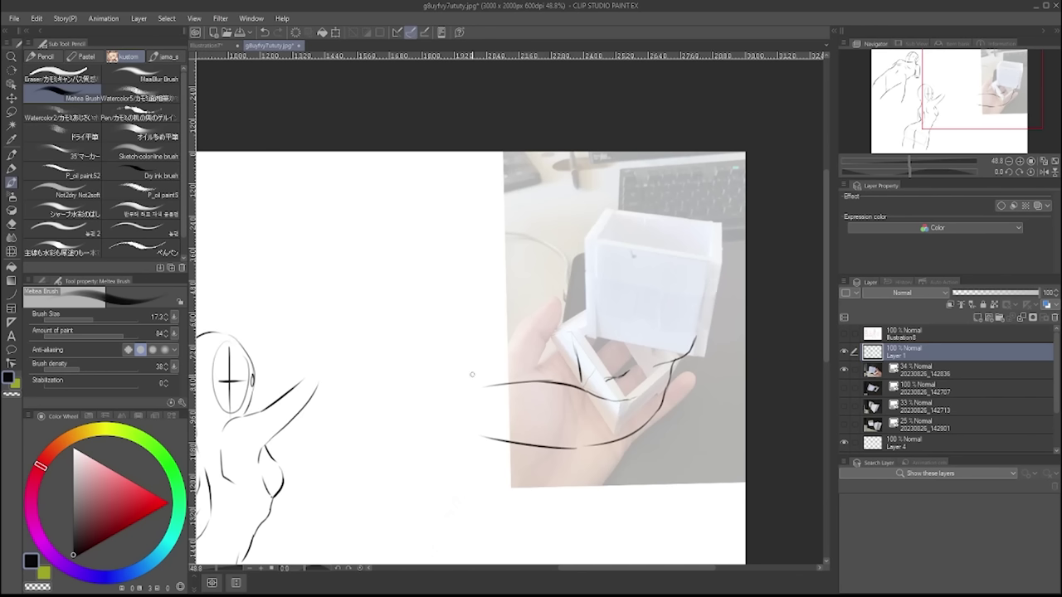
- Sketch the far thigh's upper contour from the top of the pelvis box across the hand to the photo's edge
drag(489, 373, 546, 332)
key(ctrl+z)
key(ctrl+z)
mouse_move(484, 376)
mouse_down()
mouse_move(549, 330)
mouse_move(585, 323)
mouse_up()
key(ctrl+z)
key(ctrl+z)
key(h)
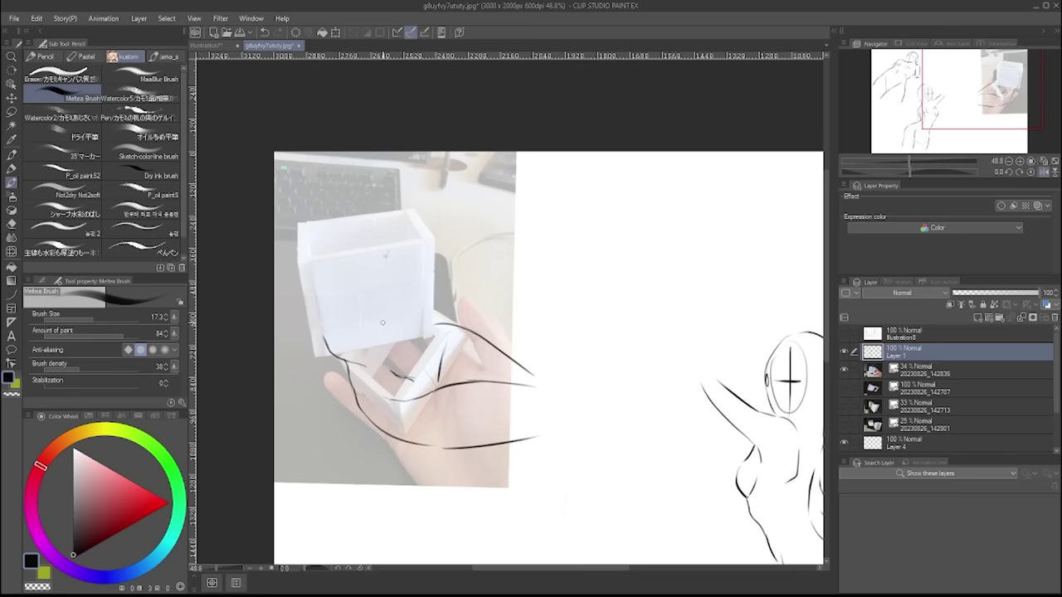
- Sketch a short waist line rising from the far hip onto the chest box and check it in the mirrored view
key(h)
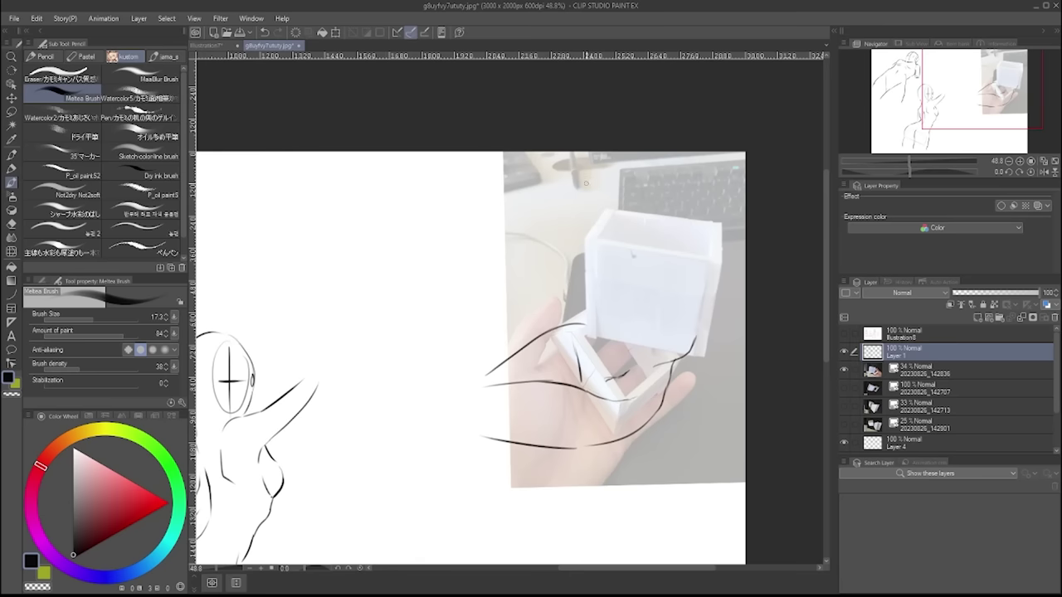
key(h)
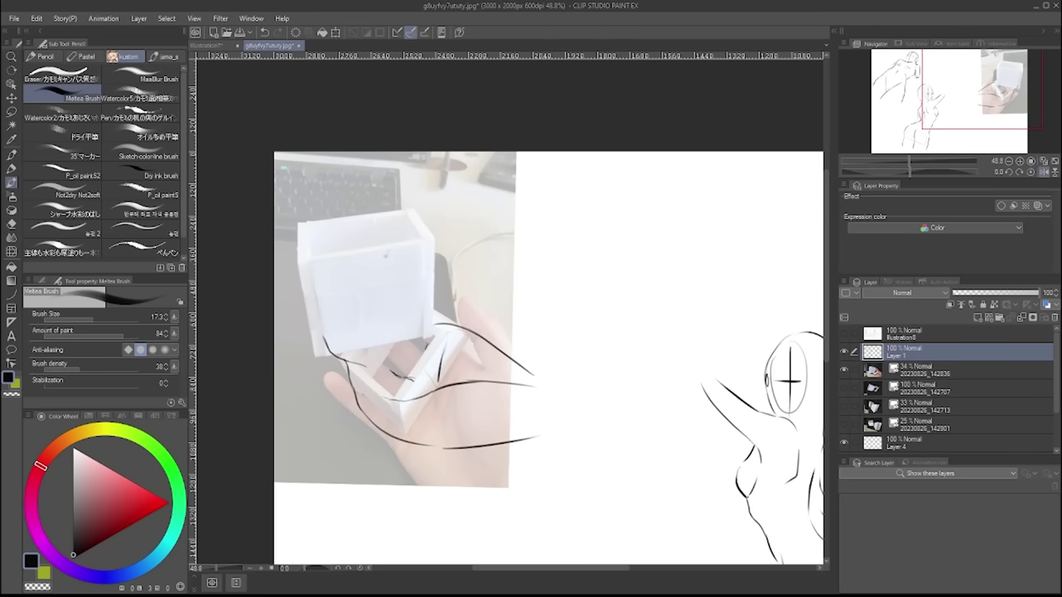
key(ctrl+z)
drag(426, 353, 429, 316)
key(ctrl+z)
drag(422, 353, 425, 309)
key(ctrl+z)
key(h)
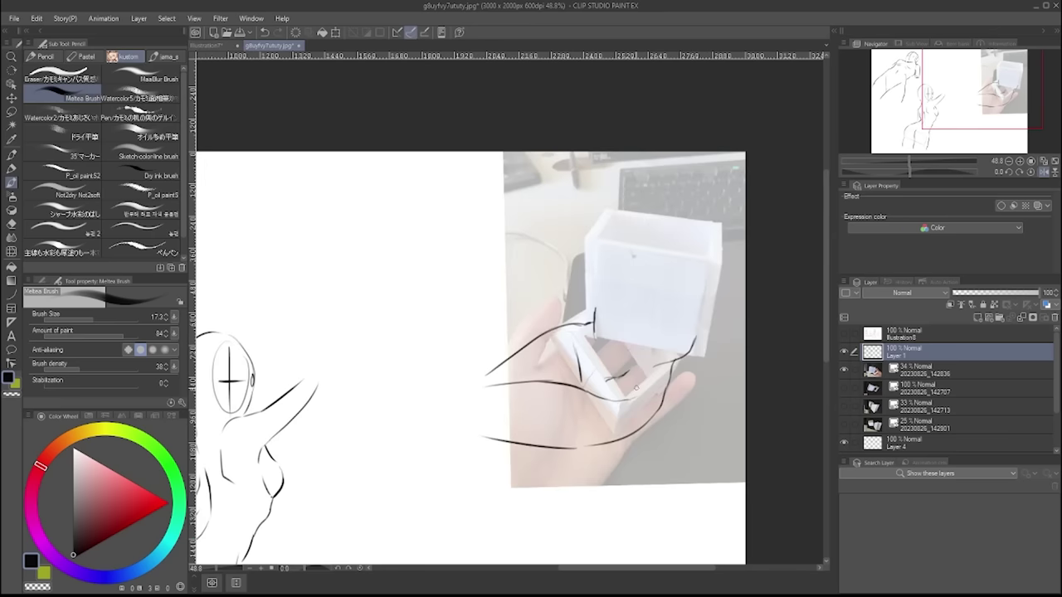
key(h)
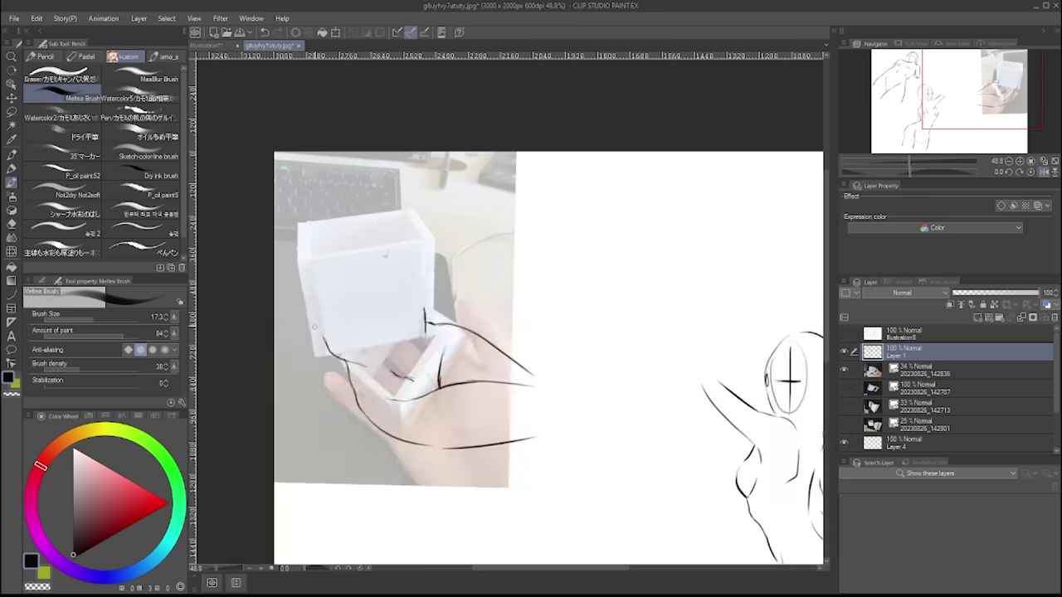
- Lasso the near waist line's upper end, shift it slightly inward with Free Transform, deselect, and return to the brush
key(m)
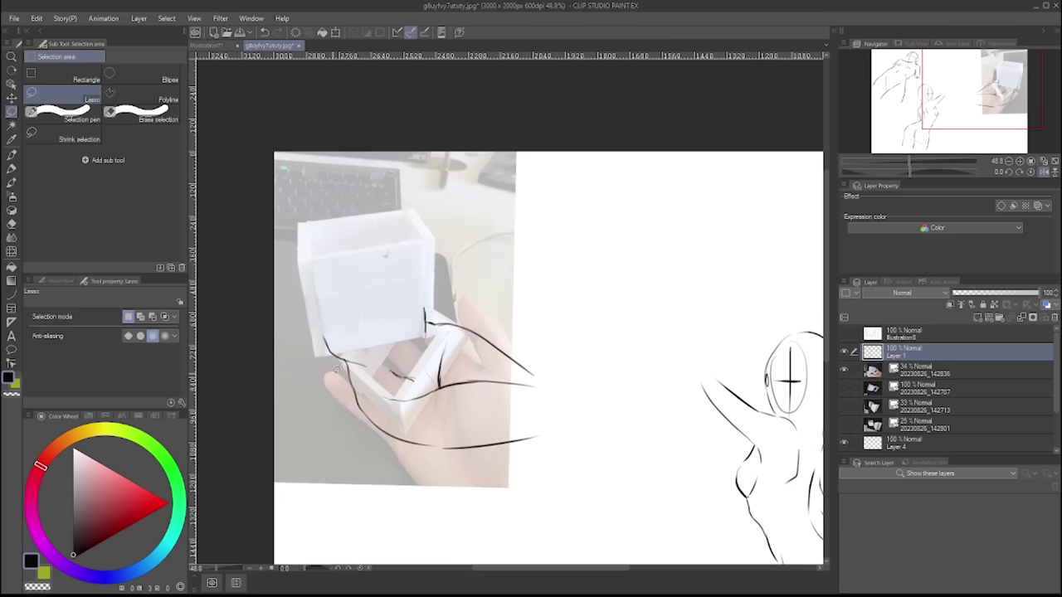
drag(339, 320, 312, 324)
click(65, 18)
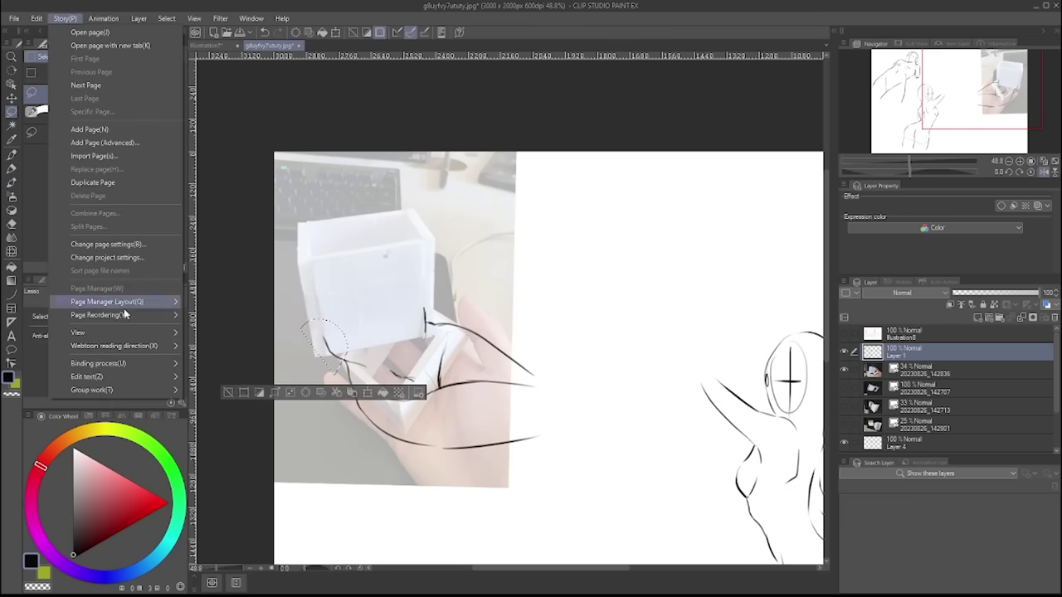
mouse_move(36, 19)
mouse_move(91, 297)
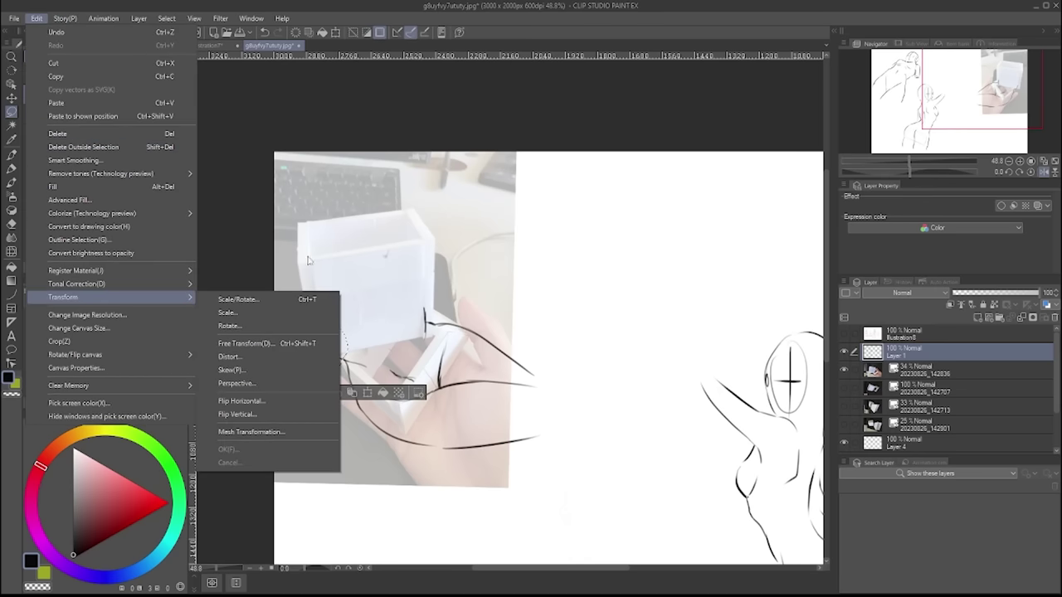
click(277, 340)
drag(325, 318, 335, 317)
drag(324, 377, 325, 379)
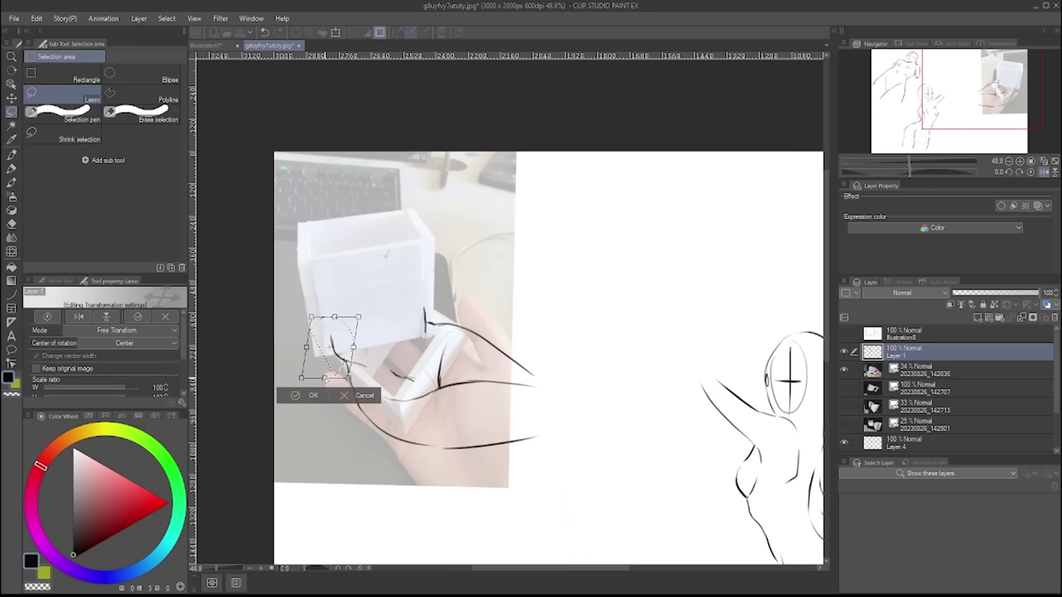
click(309, 397)
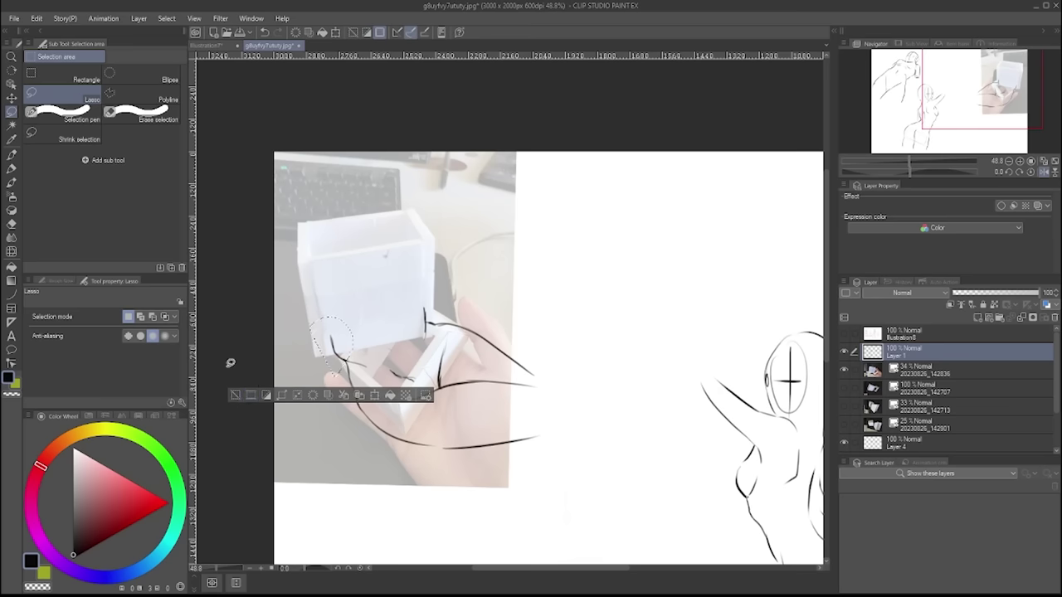
key(ctrl+d)
click(12, 181)
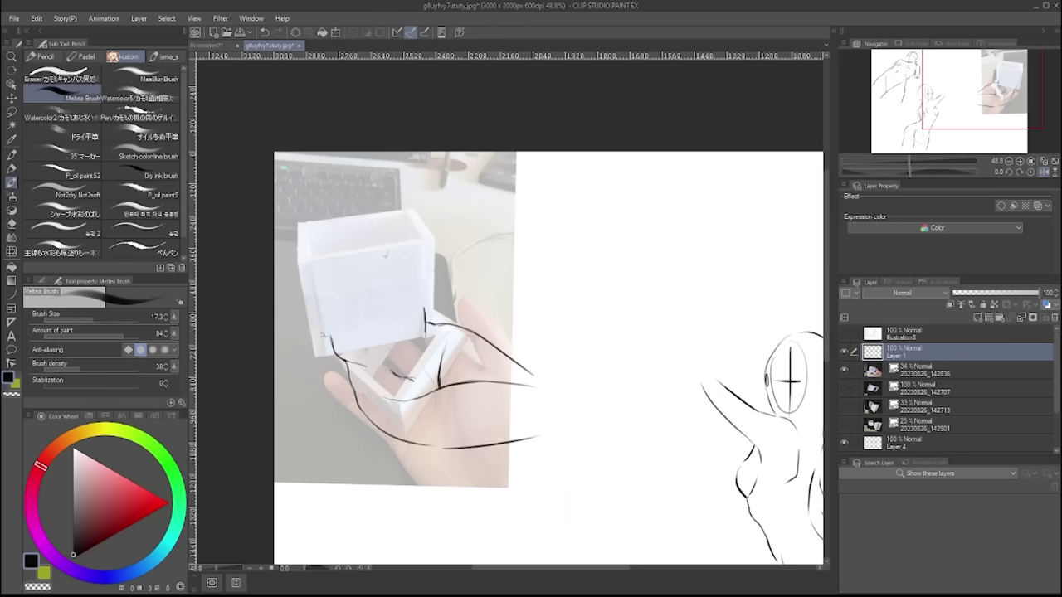
- Sketch the near side contour of the torso from the waist up onto the chest box
mouse_move(330, 336)
mouse_down()
mouse_move(317, 322)
mouse_move(321, 290)
mouse_up()
key(ctrl+z)
key(ctrl+z)
key(ctrl+z)
key(ctrl+z)
key(ctrl+z)
mouse_move(316, 322)
mouse_down()
mouse_move(327, 335)
mouse_move(316, 320)
mouse_move(323, 279)
mouse_up()
key(ctrl+z)
key(ctrl+z)
key(h)
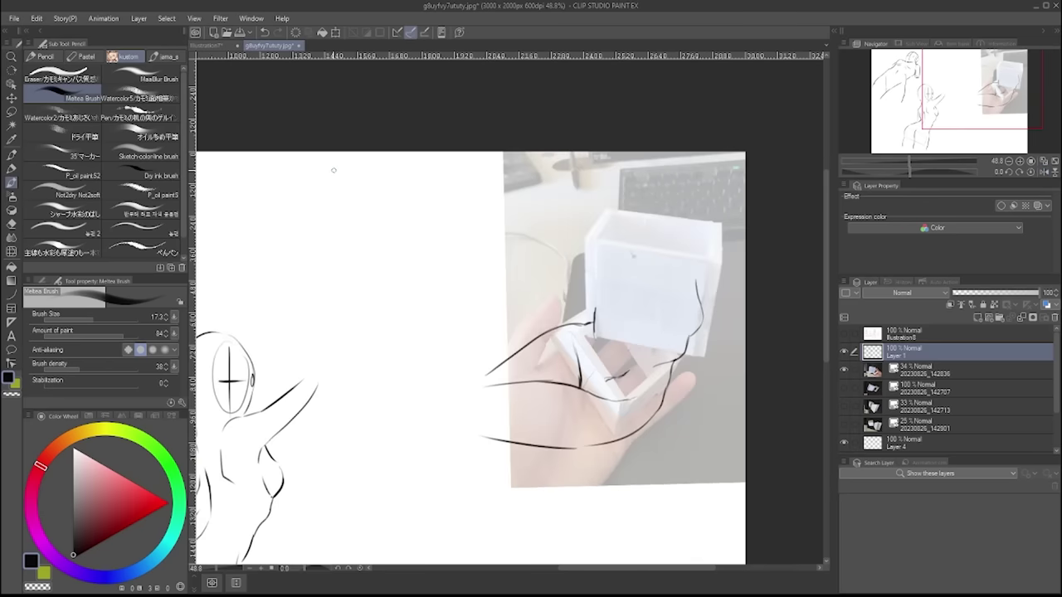
key(h)
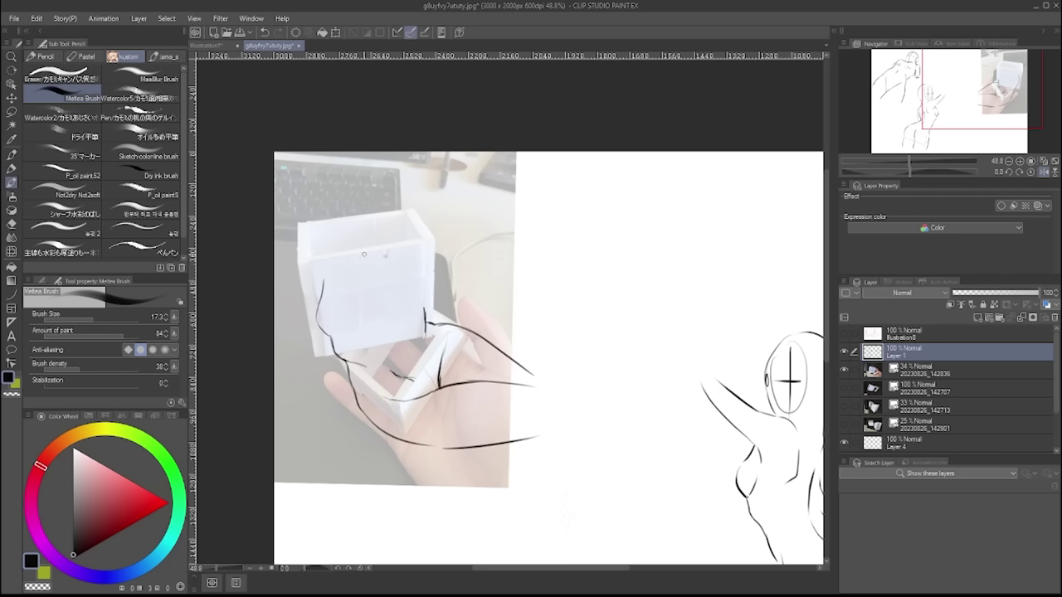
- Mark the neck pit on the chest box and join it with a collarbone line to the near shoulder
drag(362, 251, 372, 251)
key(ctrl+z)
drag(362, 258, 371, 261)
drag(292, 245, 303, 239)
key(ctrl+z)
key(h)
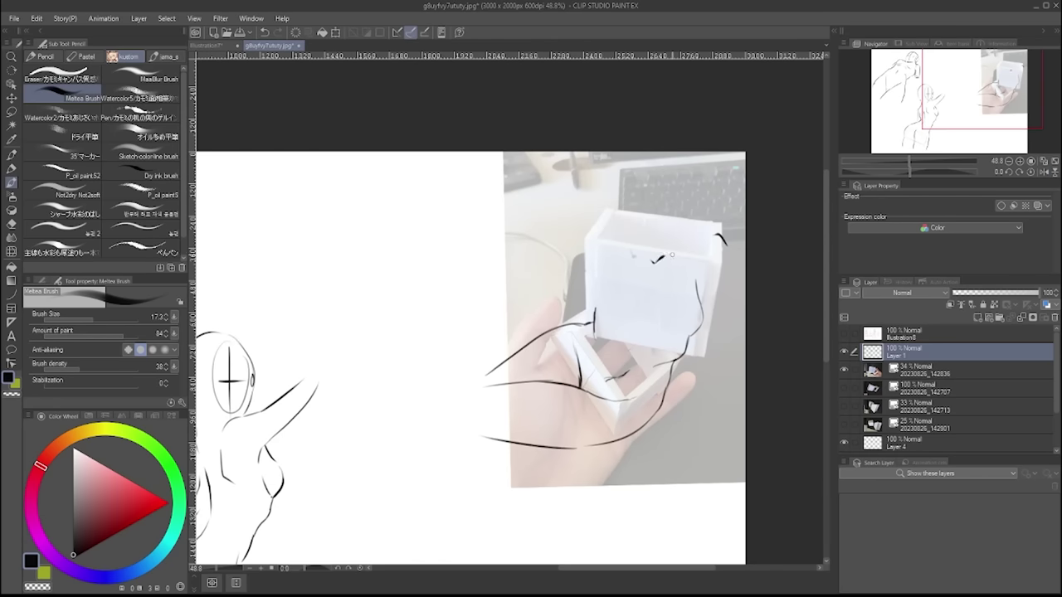
drag(665, 256, 708, 234)
key(ctrl+z)
key(h)
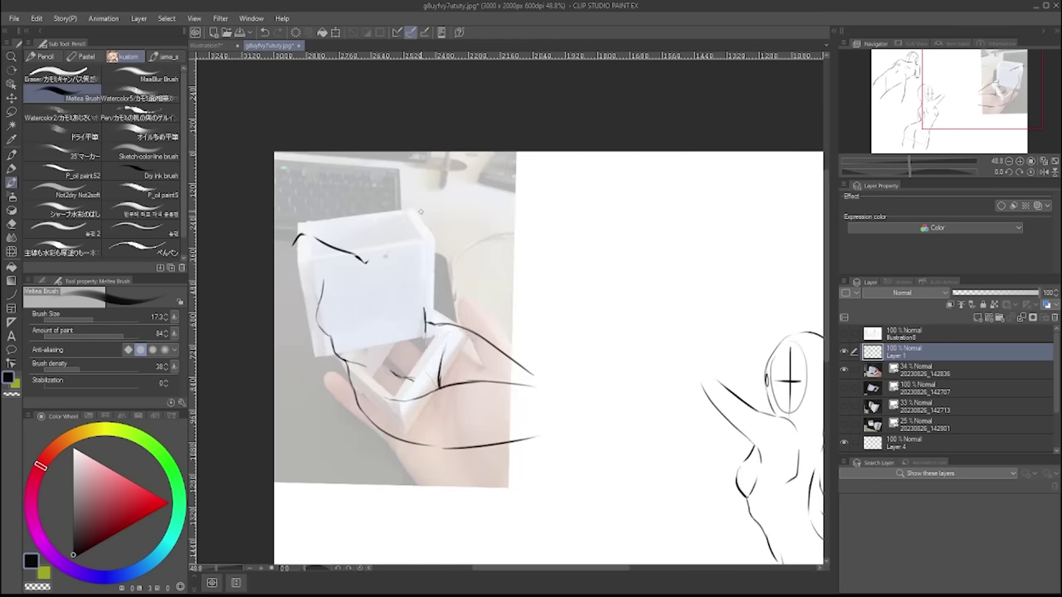
- Sketch the near arm's outer contour down from the shoulder beside the chest box
mouse_move(295, 241)
mouse_down()
mouse_move(288, 317)
mouse_move(302, 411)
mouse_up()
key(ctrl+z)
key(ctrl+z)
key(ctrl+z)
key(ctrl+y)
- Lasso the near shoulder and arm contour, move it inward onto the chest box with Scale/Rotate, and deselect
click(12, 112)
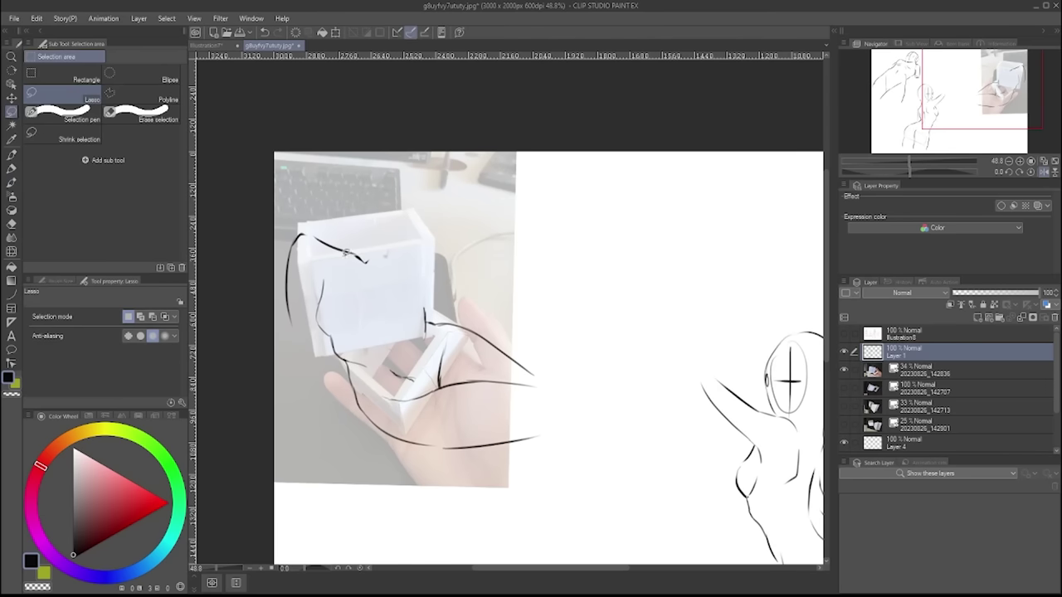
drag(297, 214, 298, 218)
key(ctrl+t)
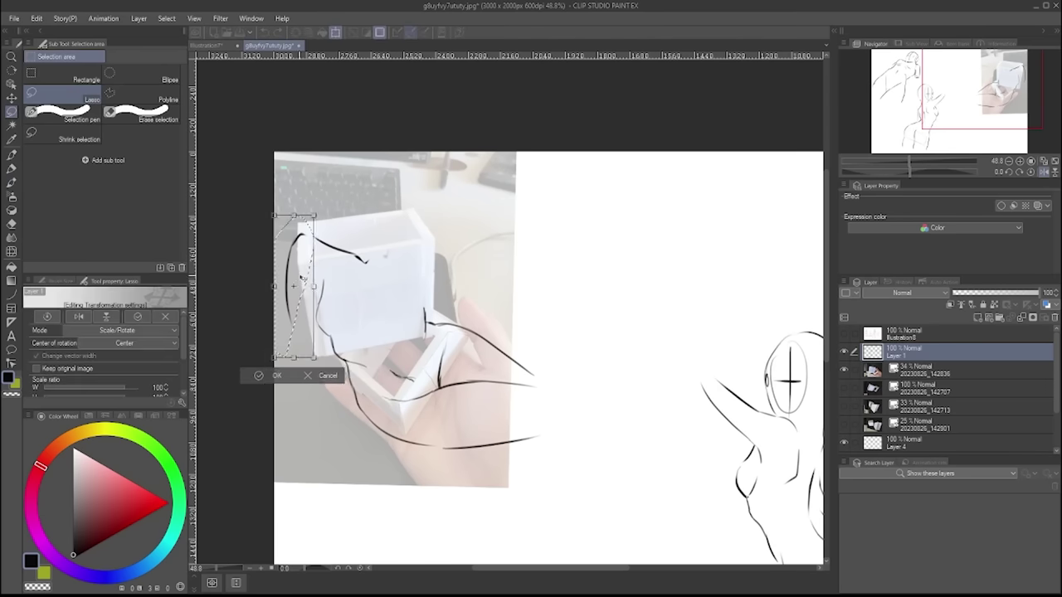
click(282, 379)
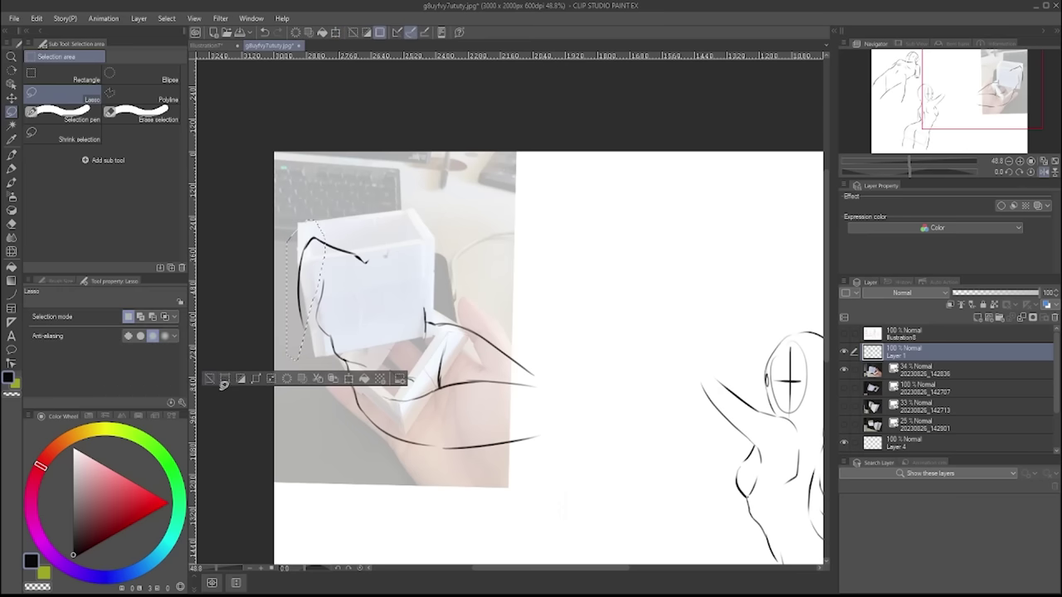
click(214, 379)
- Sketch the near forearm's contours from below the shoulder line down to the wrist beside the hip
click(12, 182)
drag(302, 323, 306, 362)
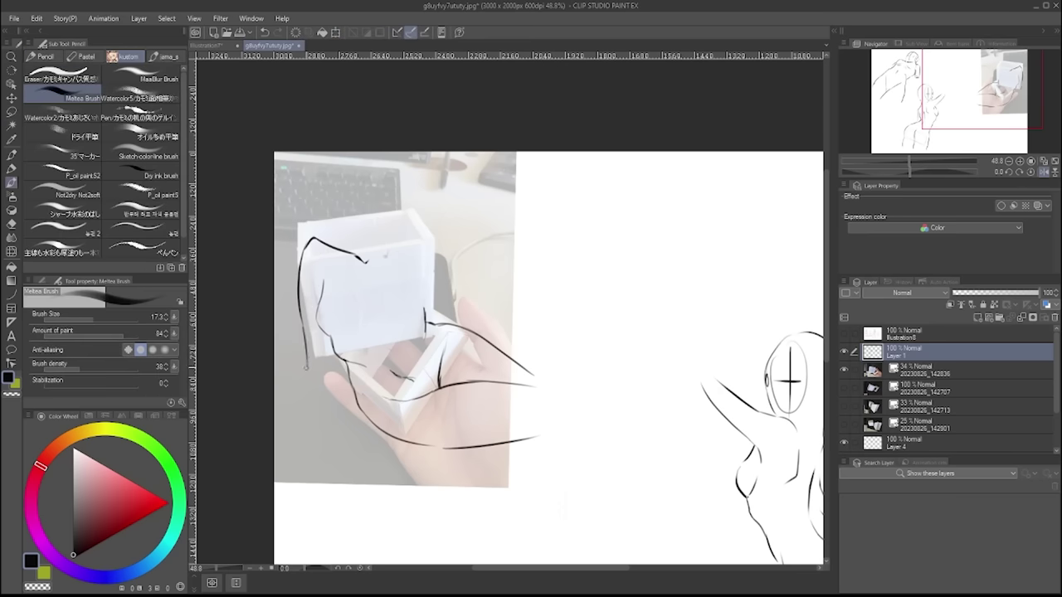
key(ctrl+z)
drag(302, 320, 303, 391)
key(ctrl+z)
mouse_move(306, 354)
mouse_down()
mouse_move(320, 439)
mouse_move(327, 350)
mouse_move(328, 393)
mouse_up()
key(ctrl+z)
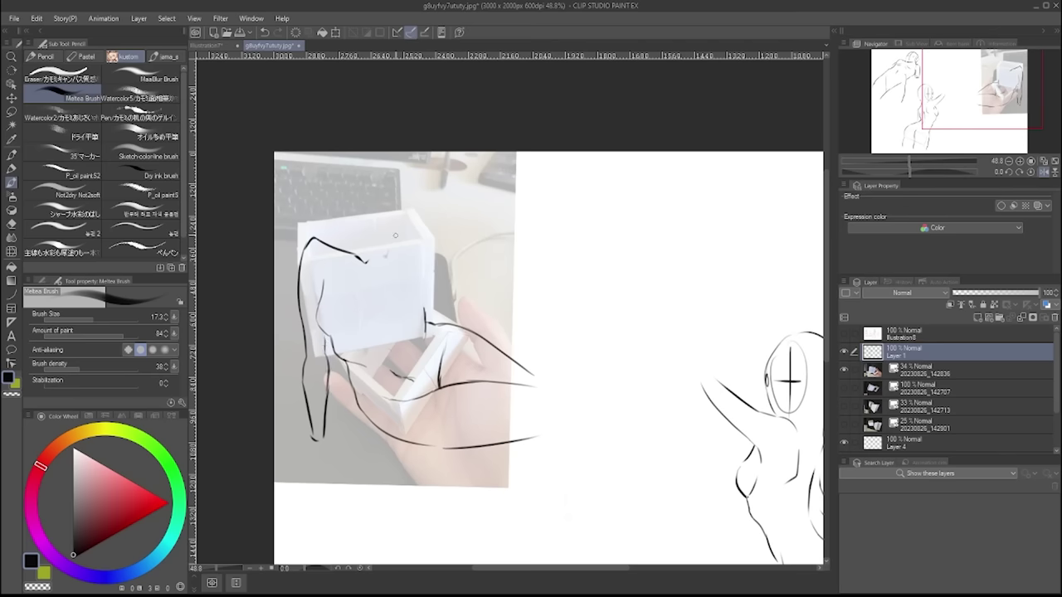
- Sketch a small supporting hand at the end of the near forearm in the mirrored view
key(h)
key(ctrl+z)
mouse_move(694, 437)
mouse_down()
mouse_move(705, 449)
mouse_move(720, 442)
mouse_move(716, 427)
mouse_move(720, 445)
mouse_up()
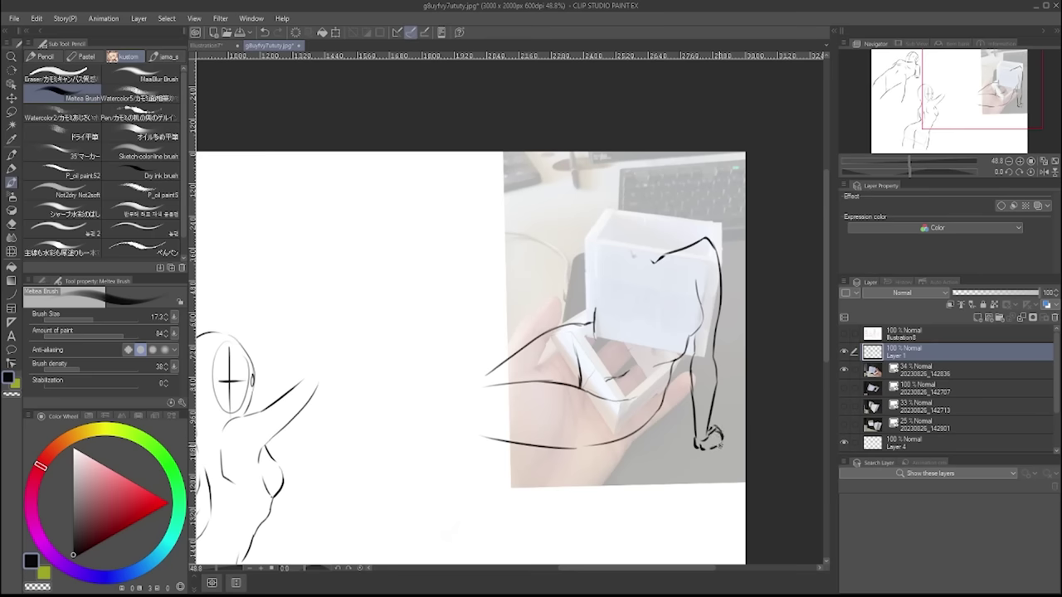
key(h)
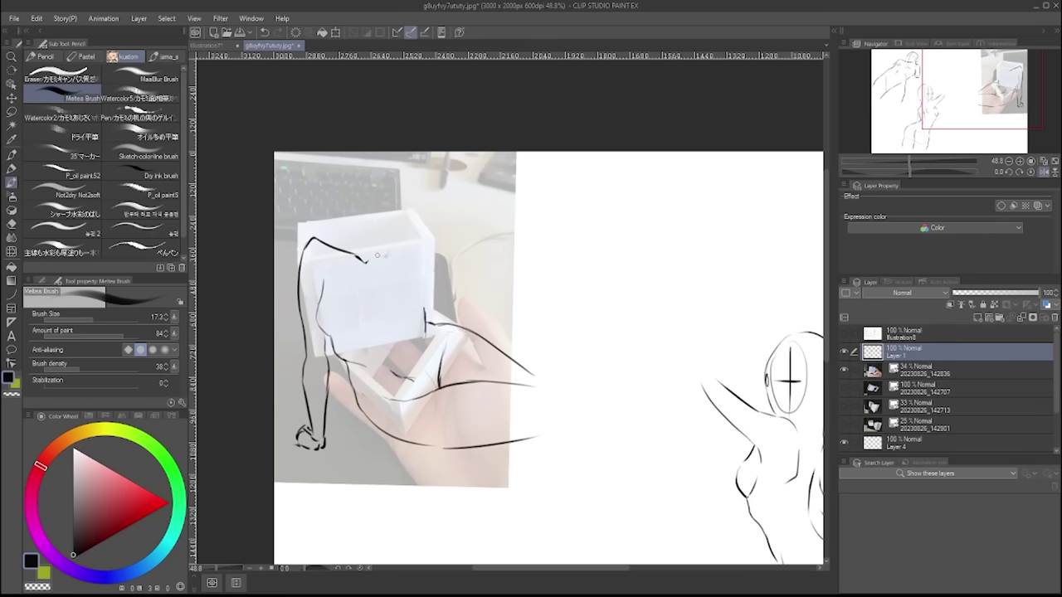
- Sketch the collarbone and shoulder line from the neck pit to the other side of the chest box
mouse_move(367, 261)
mouse_down()
mouse_move(406, 238)
mouse_move(427, 245)
mouse_up()
key(h)
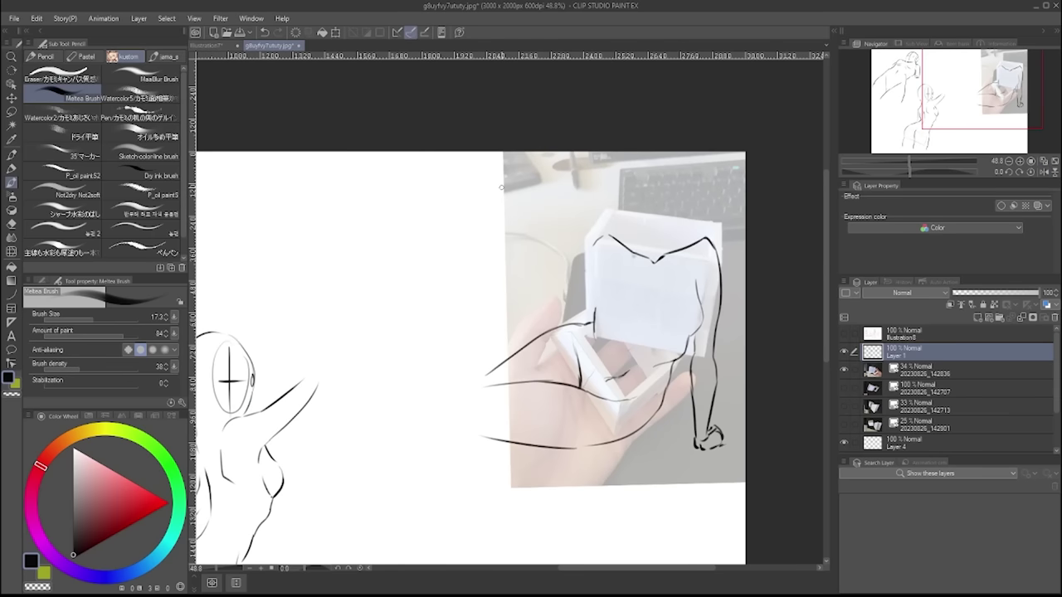
key(h)
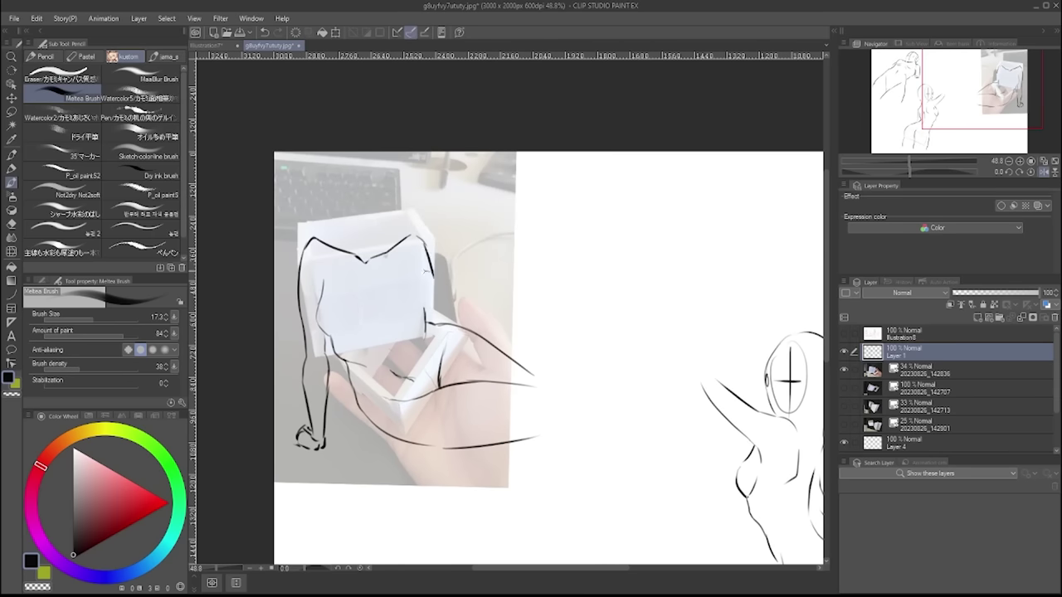
- Undo the last strokes for the far shoulder and upper arm on the chest box
drag(429, 287, 435, 276)
key(ctrl+z)
key(h)
key(ctrl+z)
key(ctrl+z)
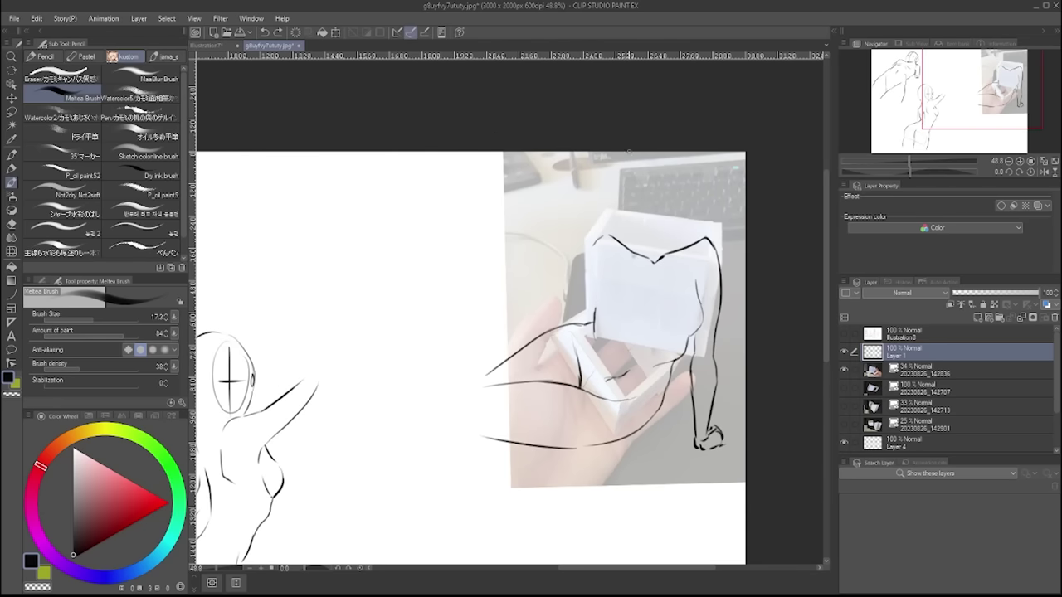
key(h)
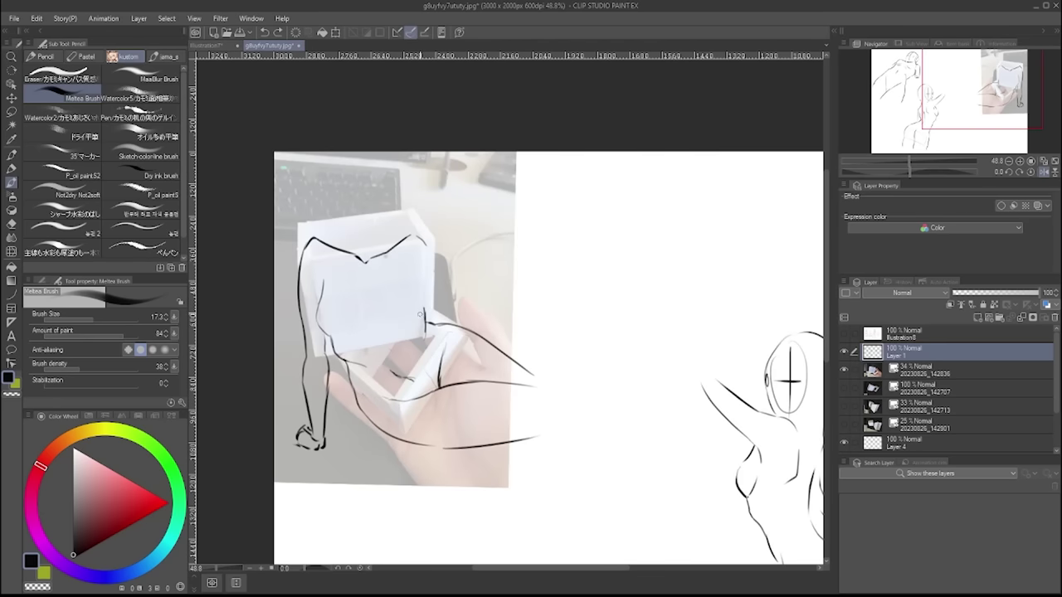
- Sketch the far side of the torso from the armpit down to the waist
mouse_move(423, 313)
mouse_down()
mouse_move(417, 323)
mouse_move(419, 271)
mouse_up()
key(ctrl+z)
key(ctrl+z)
key(ctrl+z)
key(ctrl+z)
key(ctrl+z)
key(h)
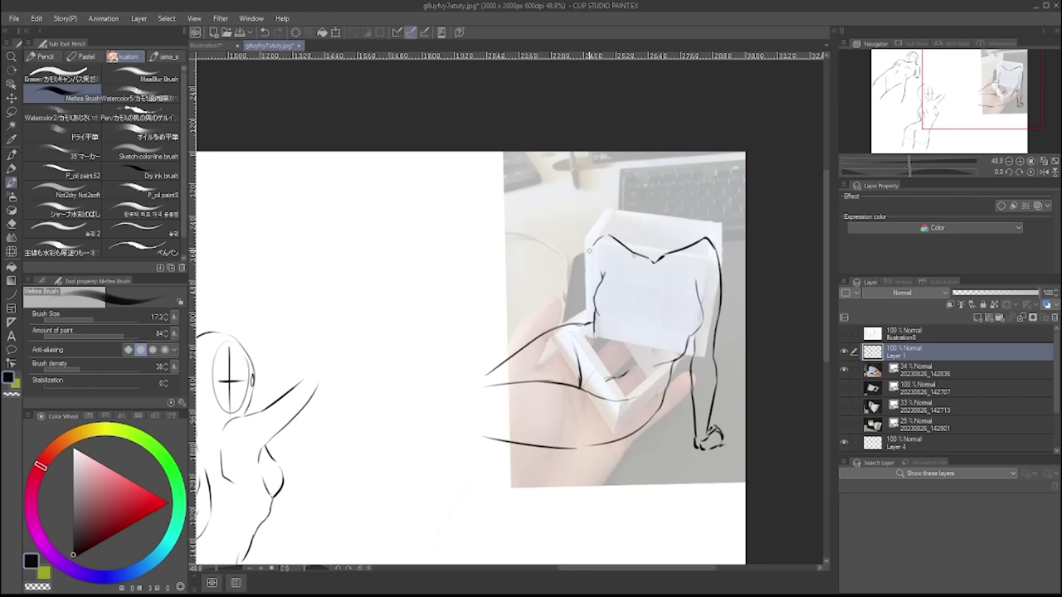
- Sketch the far shoulder and upper arm contour along the outer edge of the chest box
drag(592, 247, 593, 302)
key(ctrl+z)
drag(591, 247, 587, 278)
drag(591, 285, 588, 291)
key(h)
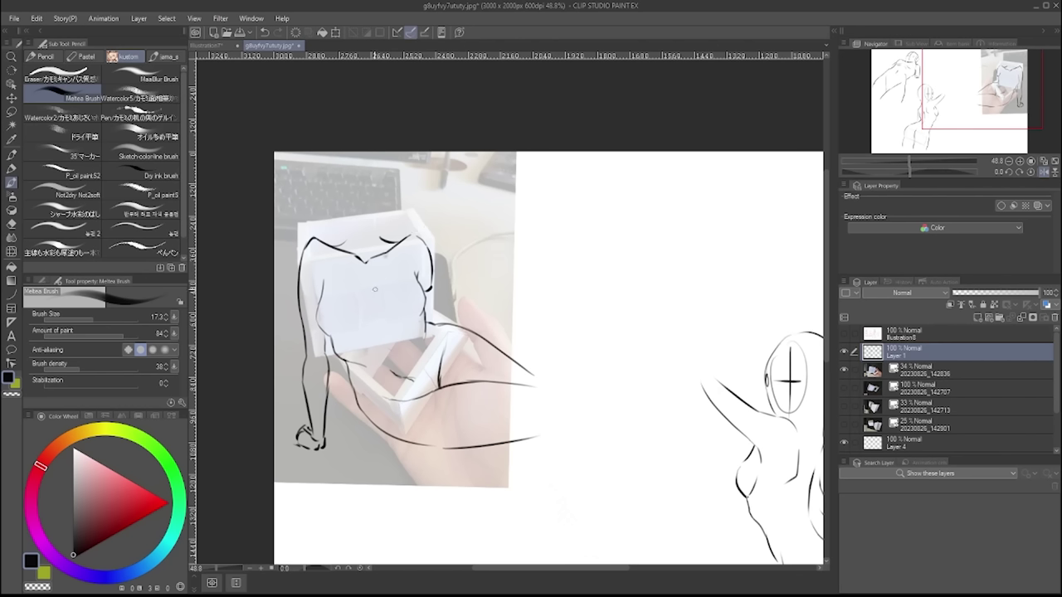
- Sketch a short inner chest contour and an oval head with a vertical centre line above the neck pit
drag(378, 288, 382, 301)
drag(383, 287, 379, 298)
key(ctrl+z)
drag(344, 173, 383, 184)
key(ctrl+z)
mouse_move(345, 152)
mouse_down()
mouse_move(390, 188)
mouse_move(356, 232)
mouse_up()
key(ctrl+z)
drag(357, 166, 357, 231)
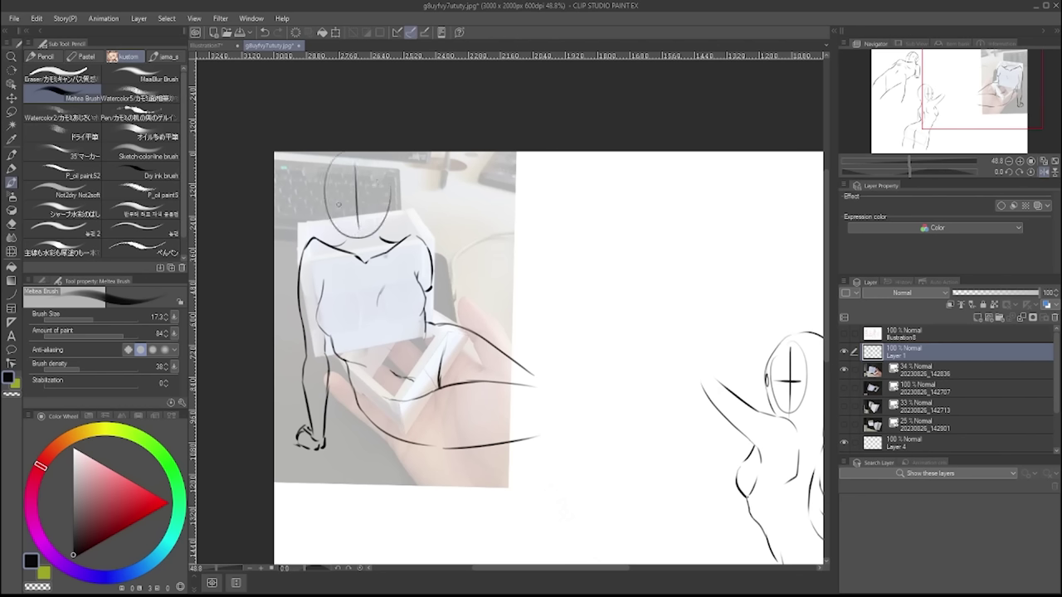
- Add the eyes, the ear on the side of the head, and the neck lines down to the shoulders
mouse_move(336, 192)
mouse_down()
mouse_move(337, 206)
mouse_move(336, 191)
mouse_move(372, 200)
mouse_move(382, 219)
mouse_up()
key(ctrl+z)
drag(383, 171, 383, 219)
key(h)
mouse_move(646, 224)
mouse_down()
mouse_move(639, 251)
mouse_move(677, 249)
mouse_up()
key(h)
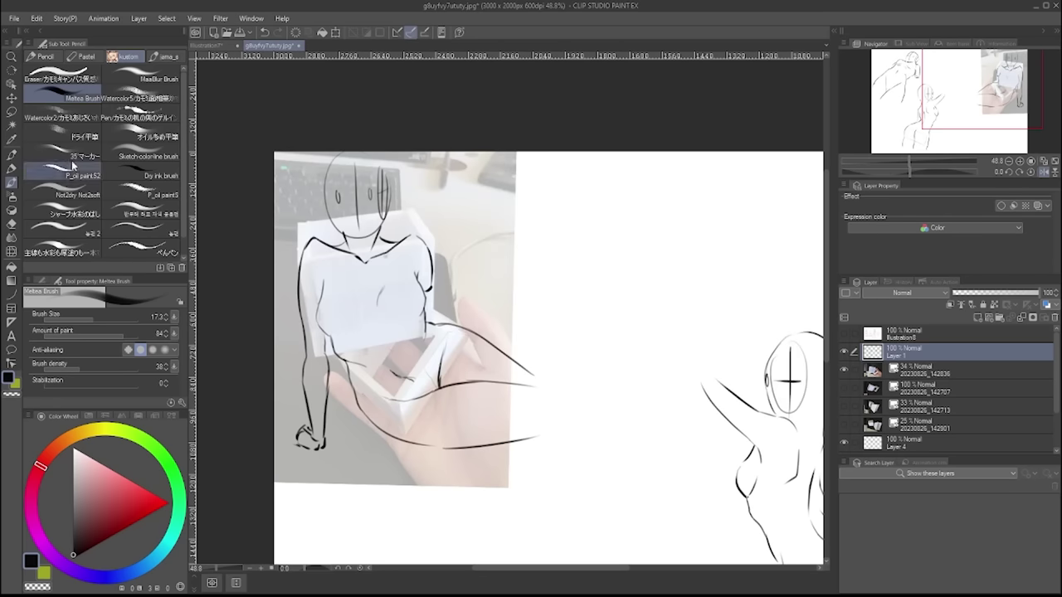
- Lasso the whole seated figure, narrow it to 87% width with Free Transform, and deselect
key(m)
mouse_move(498, 145)
mouse_down()
mouse_move(344, 116)
mouse_move(628, 428)
mouse_move(629, 377)
mouse_up()
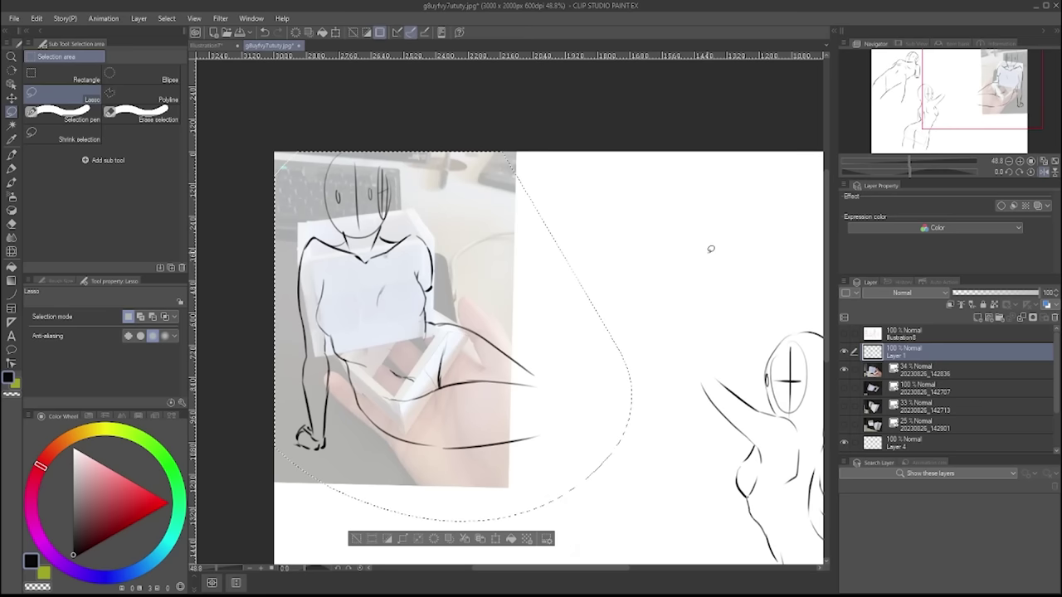
click(65, 18)
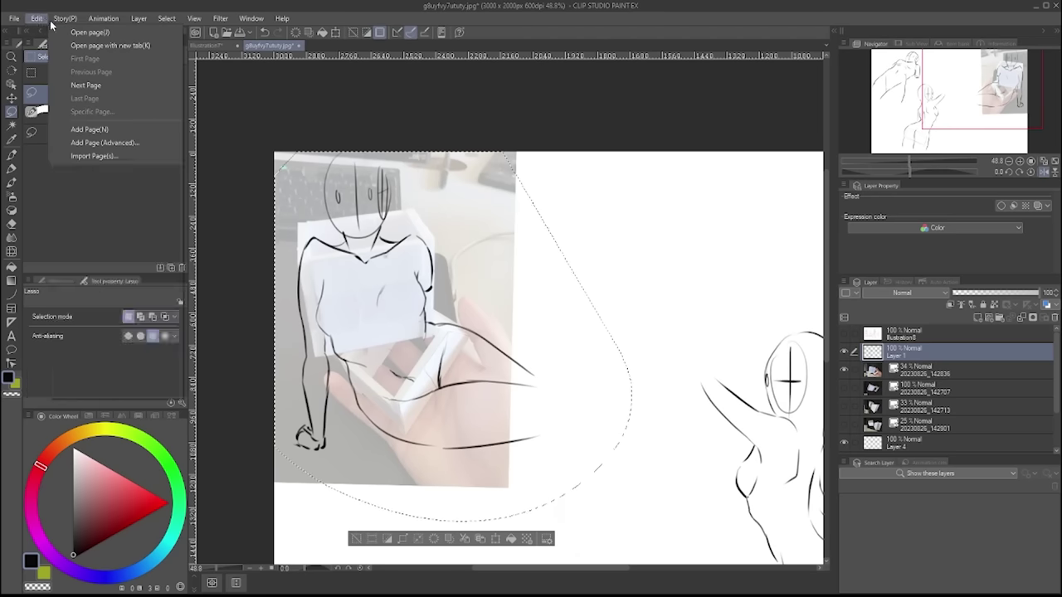
mouse_move(37, 18)
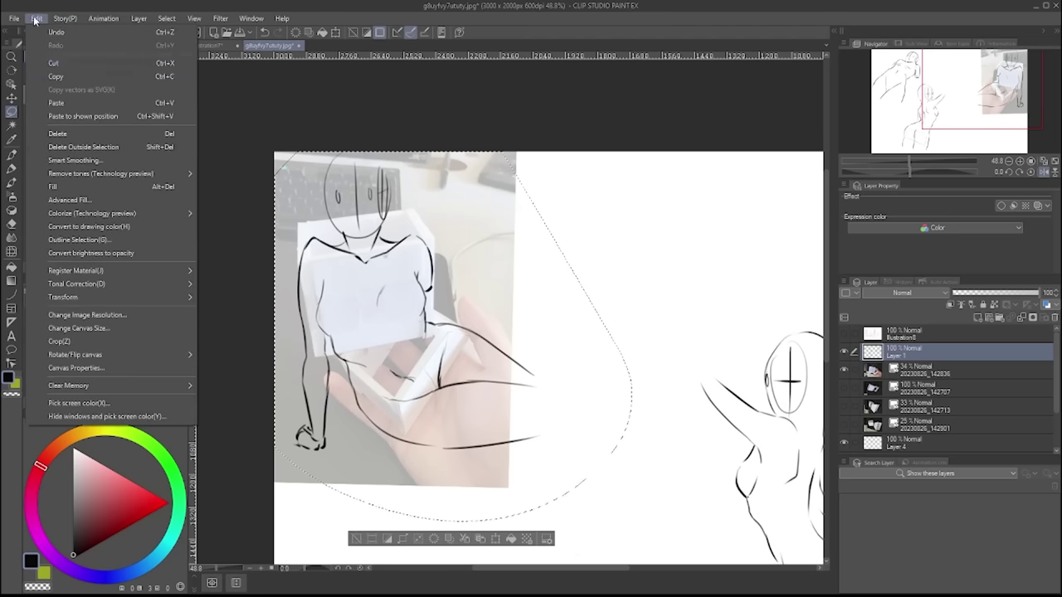
mouse_move(116, 297)
click(332, 343)
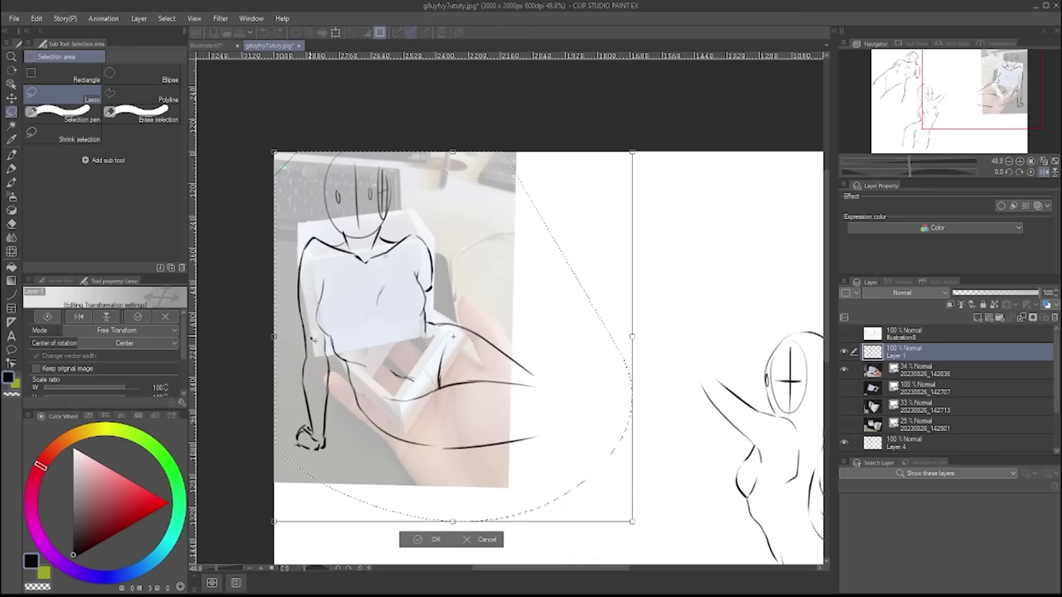
drag(632, 338, 587, 335)
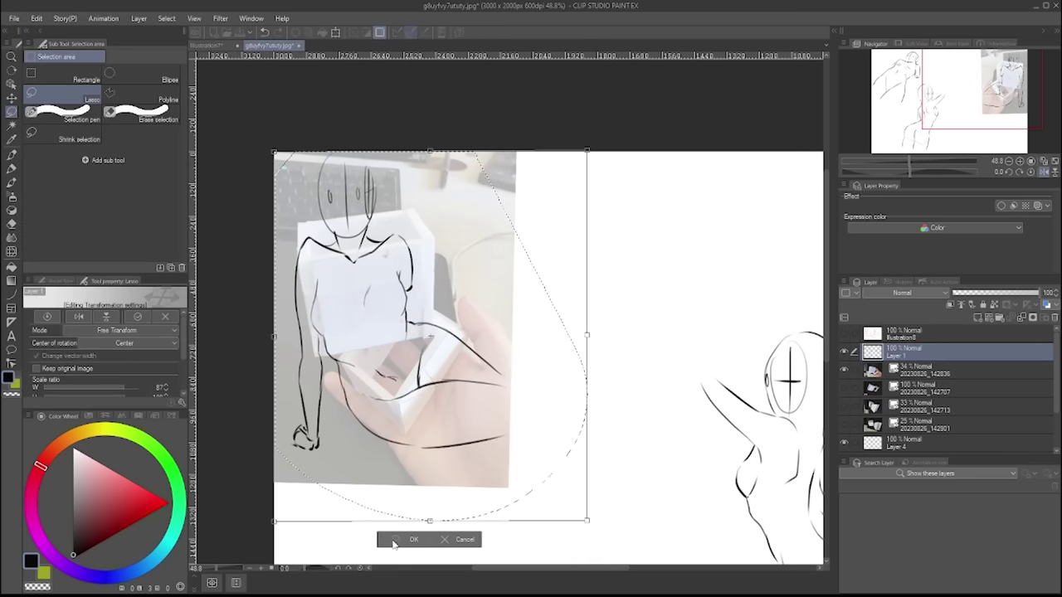
click(396, 541)
click(335, 536)
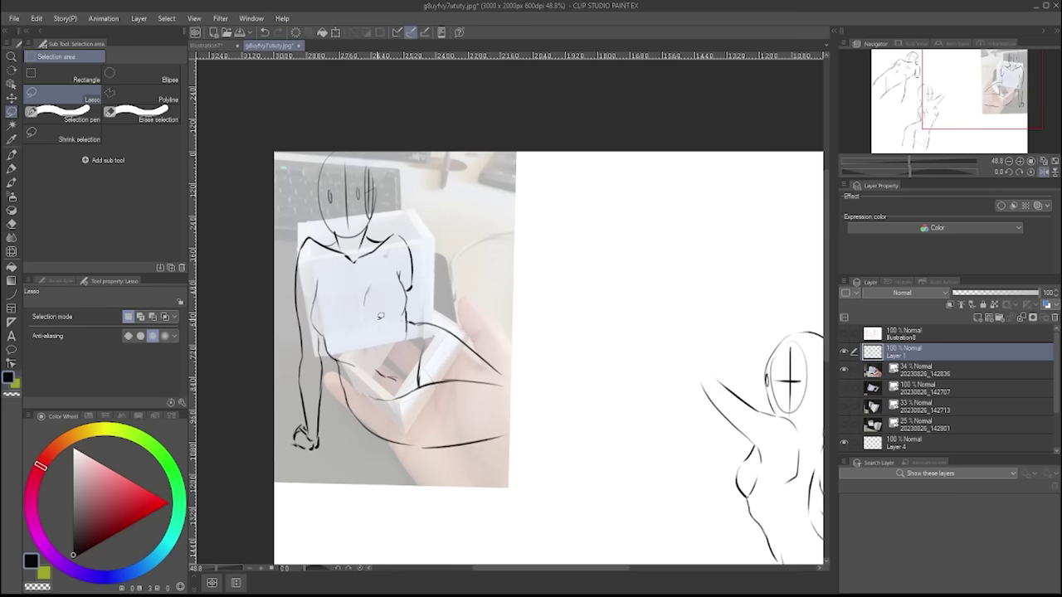
- Hide the seated-pose photo layer 20230826_142836 and check the figure in normal and mirrored views
scroll(514, 203, down, 3)
scroll(609, 244, up, 1)
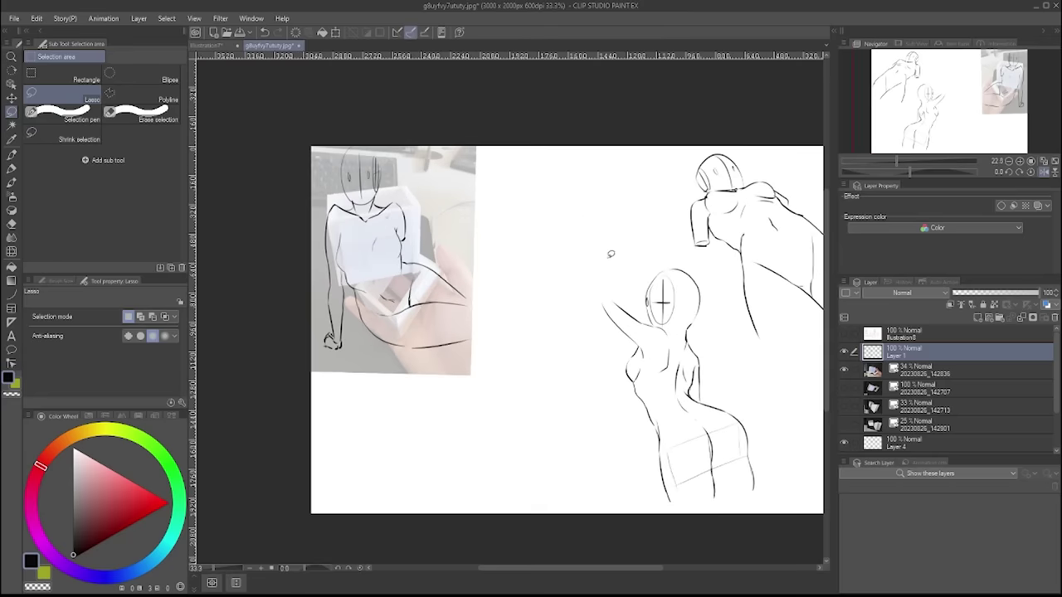
click(844, 370)
scroll(363, 233, up, 3)
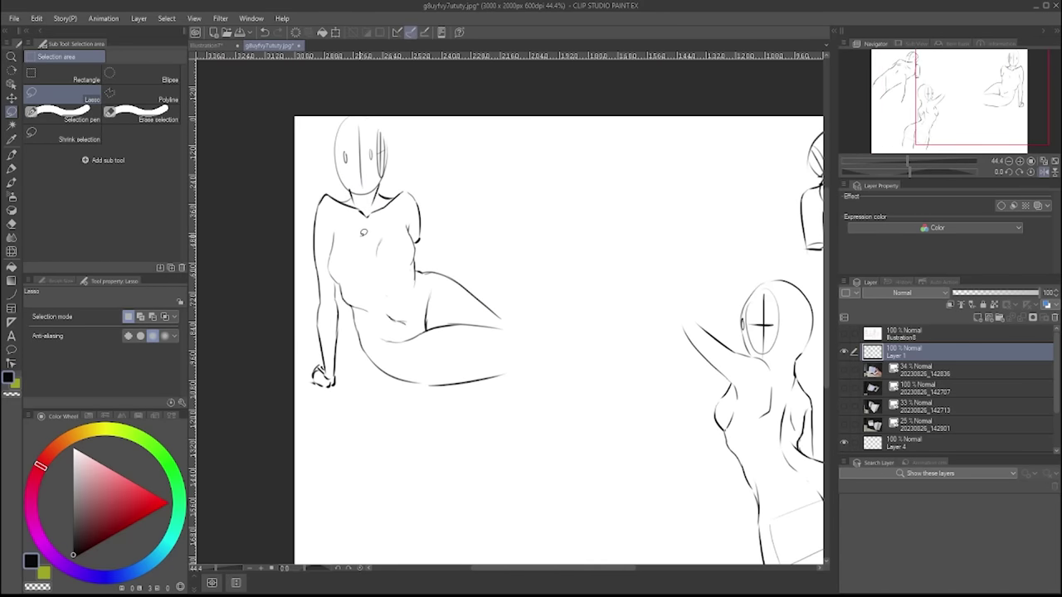
key(h)
key(h)
key(h)
key(p)
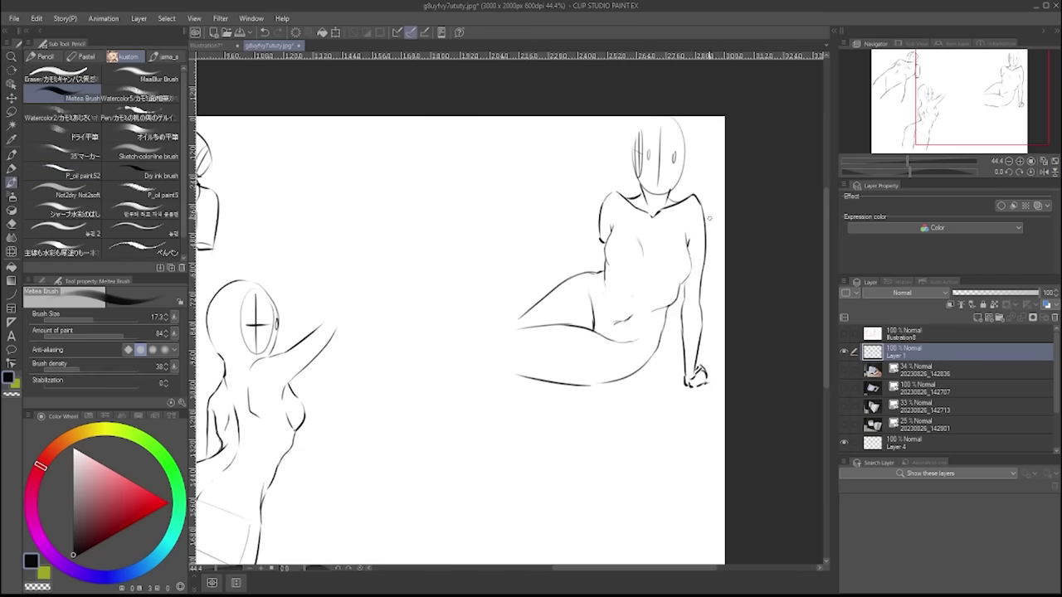
key(h)
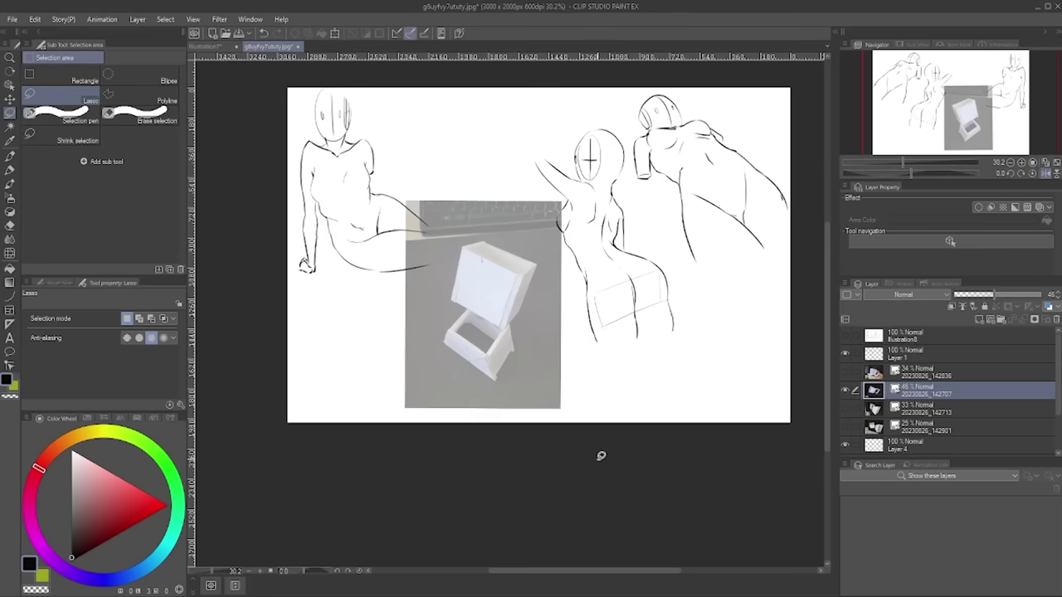
- On Layer 1, sketch the crotch curve and the hip crease over the front of the new pelvis box
scroll(597, 450, up, 3)
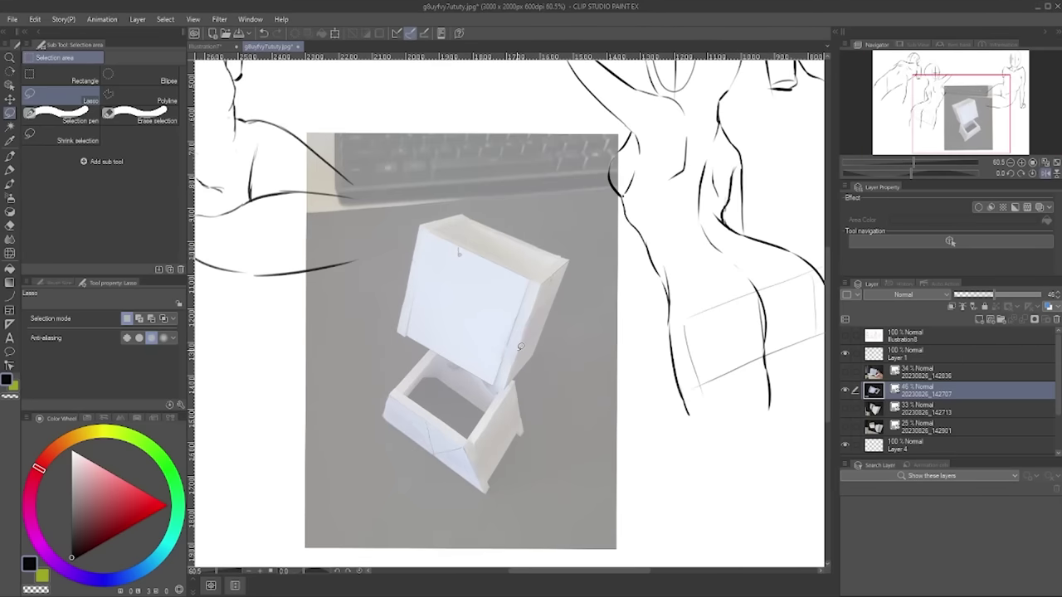
key(b)
click(921, 352)
drag(430, 456, 446, 451)
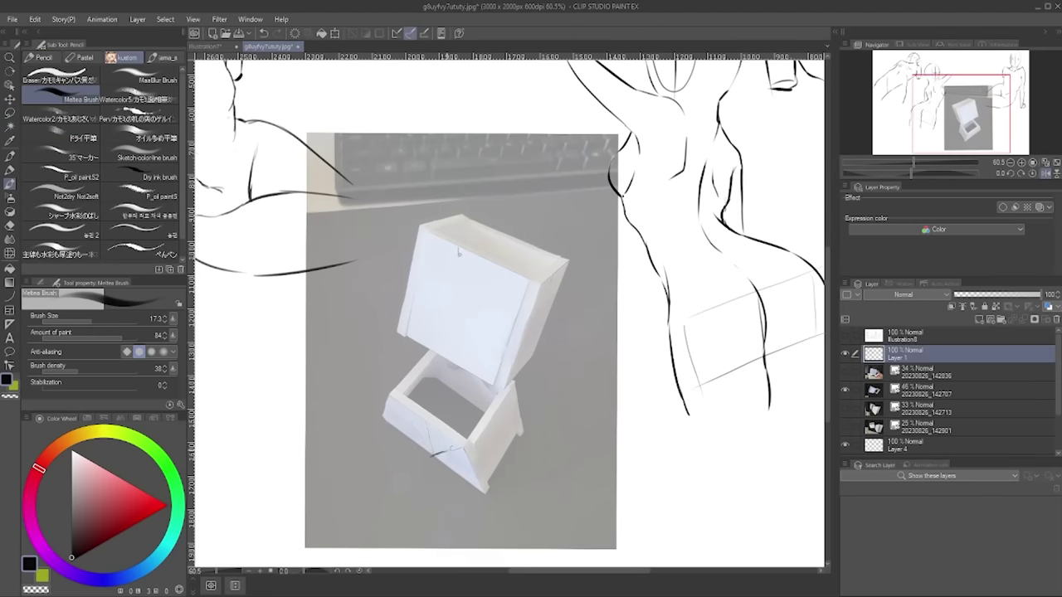
key(h)
key(h)
drag(422, 404, 424, 431)
key(h)
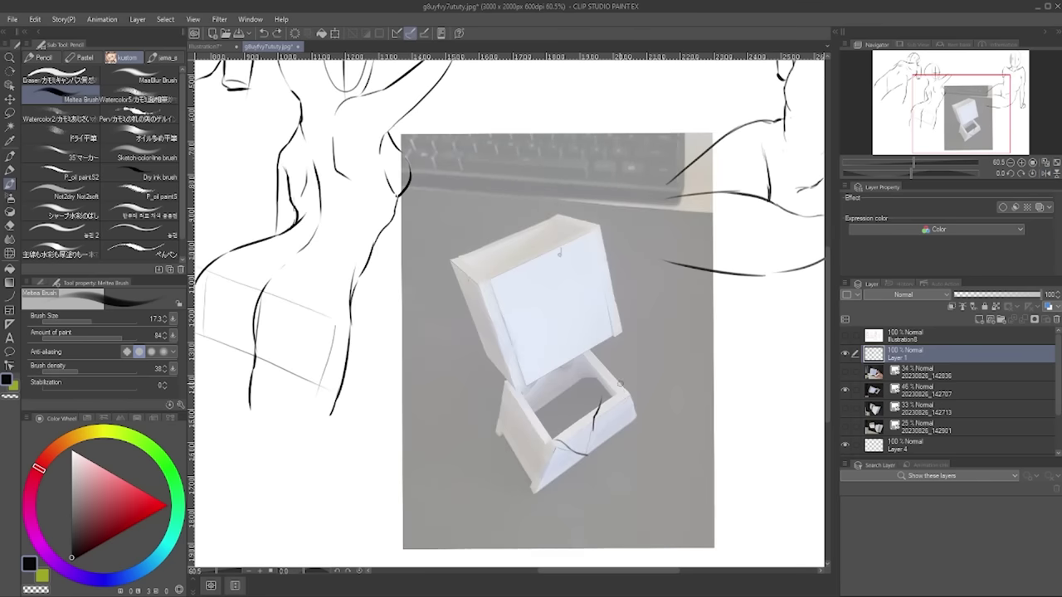
- Sketch the waist, hip and thigh contours on the front-face side of the boxes, extending below the pelvis box
drag(591, 455, 610, 430)
drag(610, 432, 620, 391)
key(ctrl+z)
key(h)
drag(403, 411, 396, 333)
key(h)
drag(628, 407, 623, 474)
key(h)
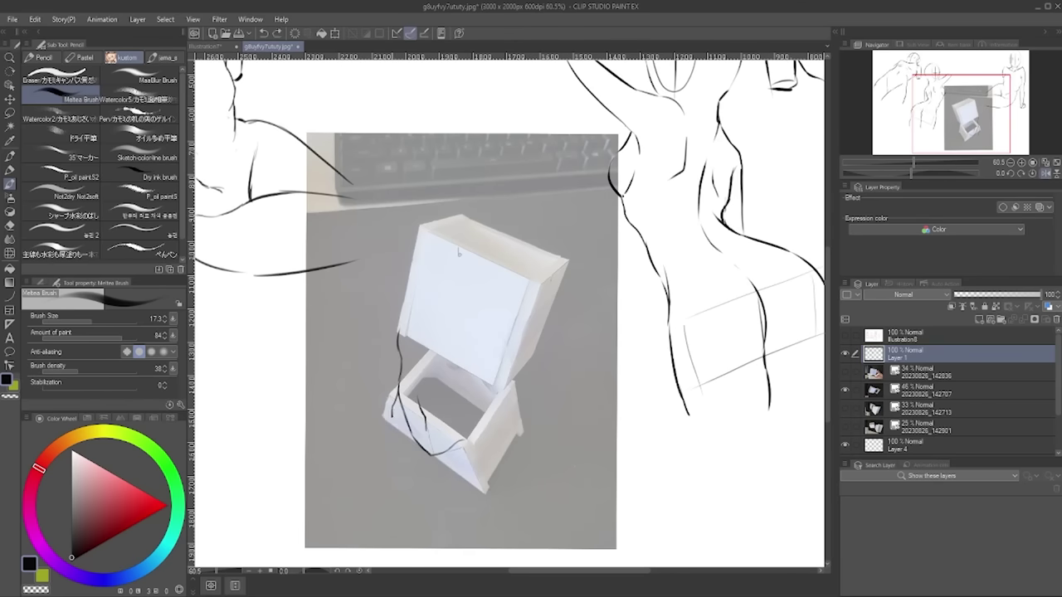
key(ctrl+z)
mouse_move(392, 408)
mouse_down()
mouse_move(413, 485)
mouse_move(435, 471)
mouse_move(451, 507)
mouse_up()
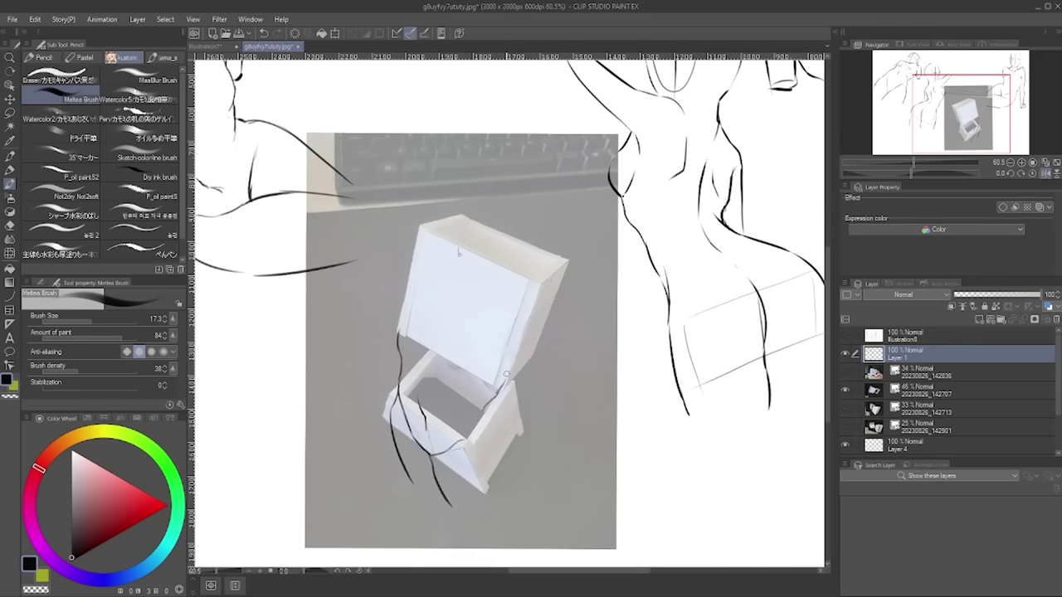
- Sketch the opposite waist, hip and outer thigh contour, plus an abdominal line between the two boxes
mouse_move(509, 371)
mouse_down()
mouse_move(519, 473)
mouse_move(526, 449)
mouse_move(516, 518)
mouse_up()
key(ctrl+z)
key(h)
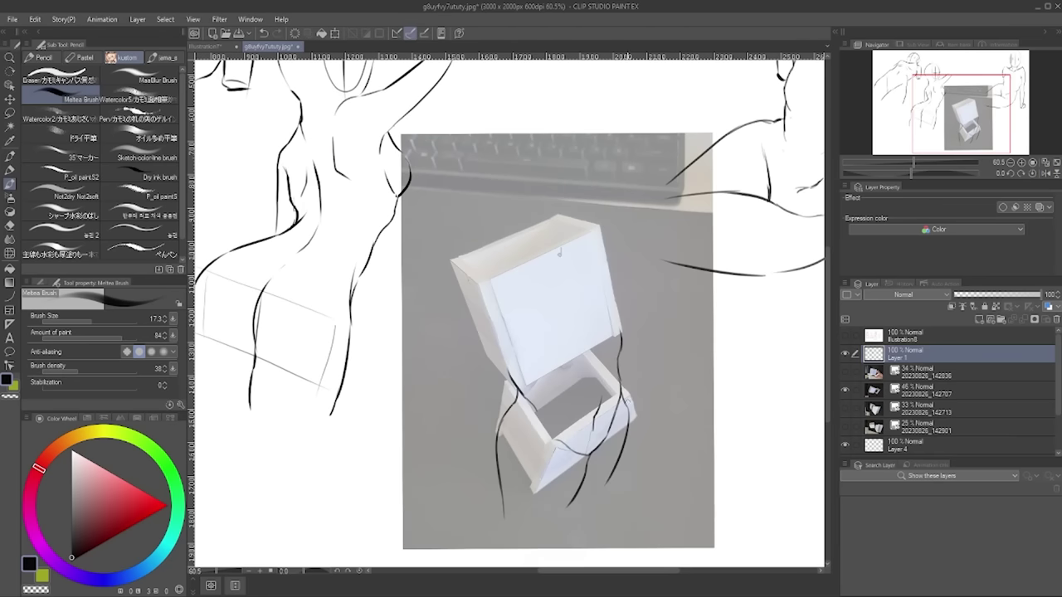
drag(626, 397, 625, 443)
drag(497, 460, 520, 400)
key(h)
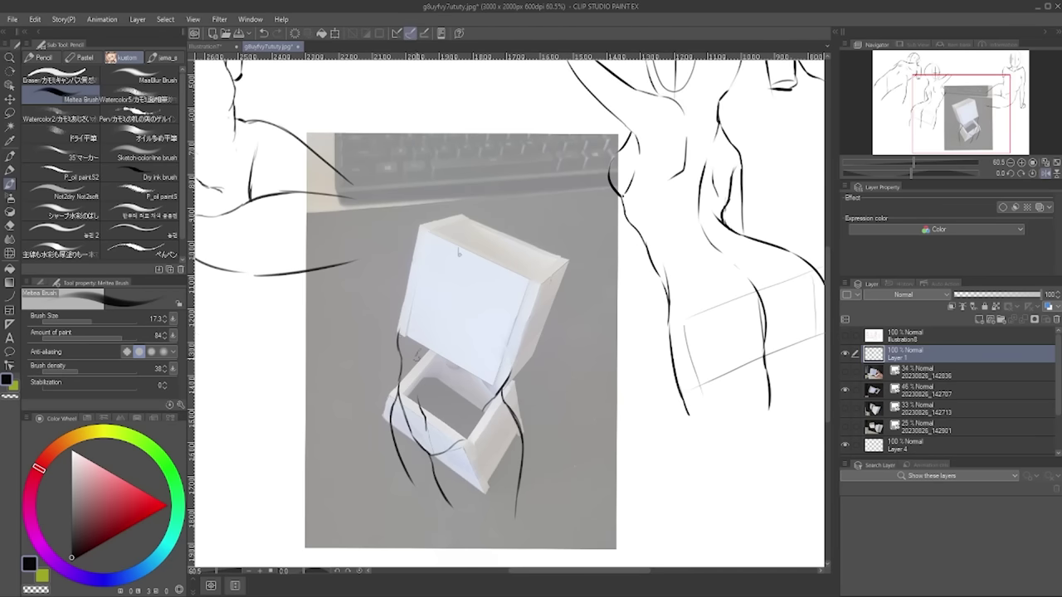
drag(418, 356, 412, 363)
drag(438, 355, 447, 383)
mouse_move(400, 329)
mouse_down()
mouse_move(393, 299)
mouse_move(435, 270)
mouse_up()
key(ctrl+z)
drag(392, 306, 434, 270)
key(ctrl+z)
key(ctrl+z)
drag(392, 307, 430, 265)
key(ctrl+z)
drag(392, 307, 429, 266)
key(ctrl+z)
- Sketch the breast contour bulging past the front edge of the chest box and undo the trial chest marks
key(e)
key(p)
drag(396, 341, 402, 298)
drag(431, 334, 451, 315)
drag(471, 364, 486, 342)
key(ctrl+z)
key(ctrl+z)
drag(472, 364, 484, 346)
key(h)
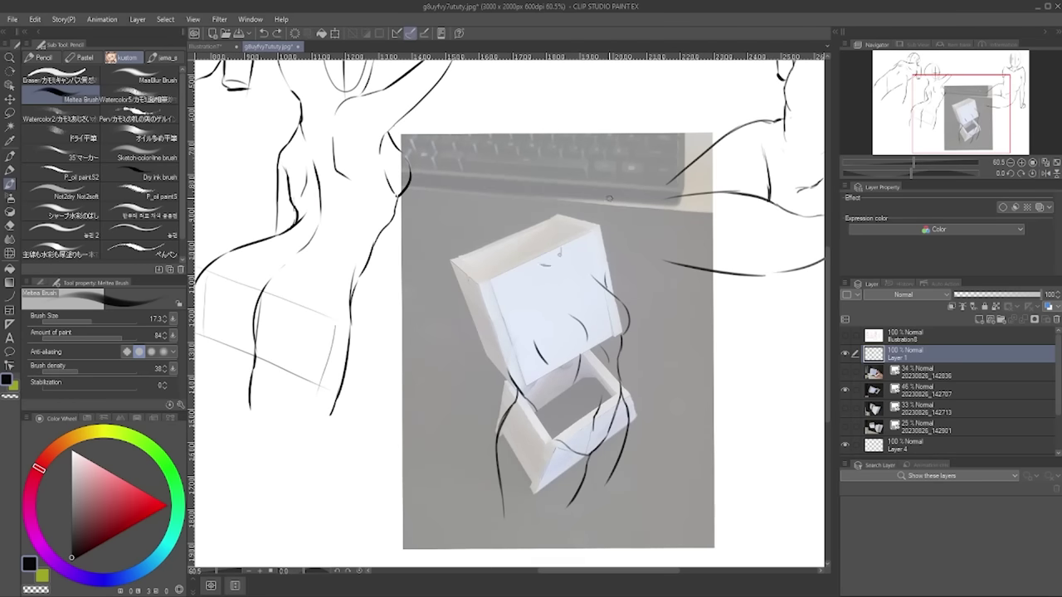
key(h)
key(ctrl+z)
key(ctrl+z)
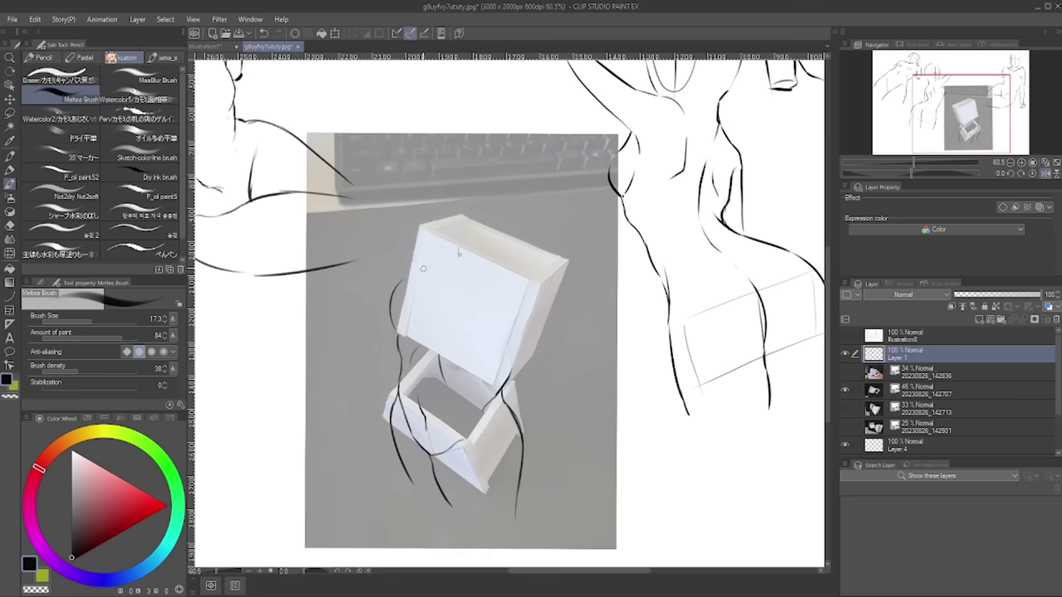
- Extend the chest contour up to the armpit and sketch both contours of a raised upper arm above the chest box
drag(387, 333, 428, 243)
key(ctrl+z)
key(h)
mouse_move(538, 263)
mouse_down()
mouse_move(583, 234)
mouse_move(575, 211)
mouse_move(589, 191)
mouse_move(573, 210)
mouse_move(594, 171)
mouse_up()
key(ctrl+z)
key(h)
key(h)
key(ctrl+z)
drag(596, 261, 611, 189)
key(h)
key(ctrl+z)
drag(416, 242, 402, 189)
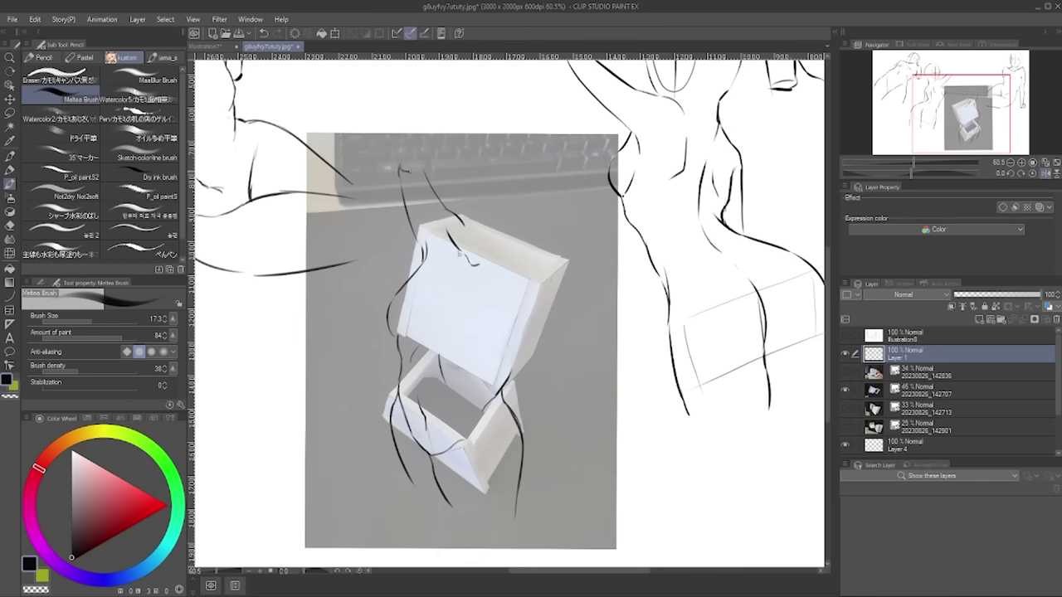
- Sketch the raised arm's bent forearm and small hand beyond the elbow
drag(450, 151, 453, 135)
key(h)
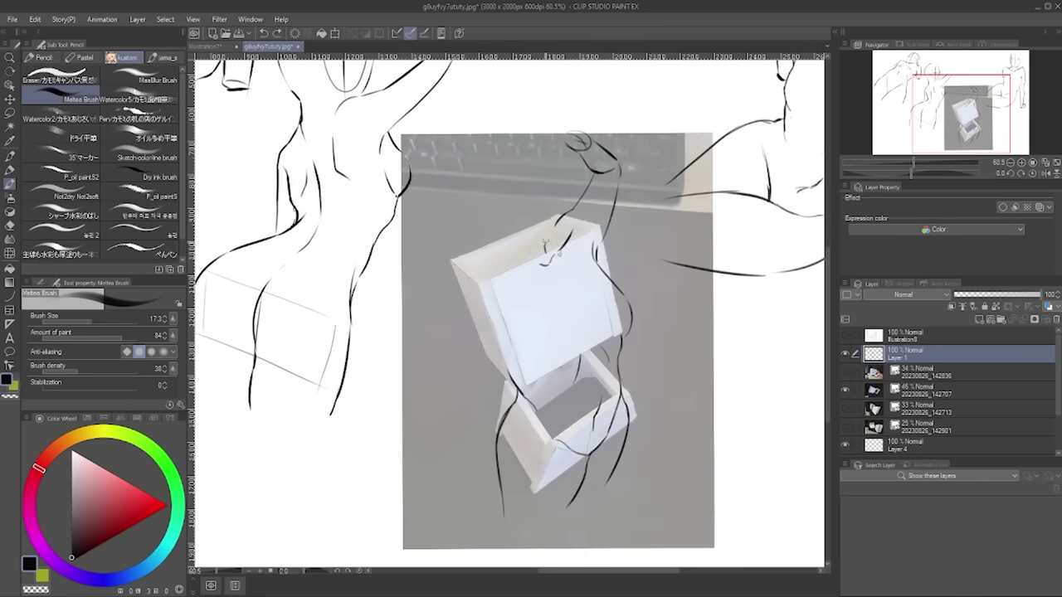
key(h)
- Sketch the inner breast line, the collarbone and the opposite side of the chest on the chest box
drag(448, 320, 470, 302)
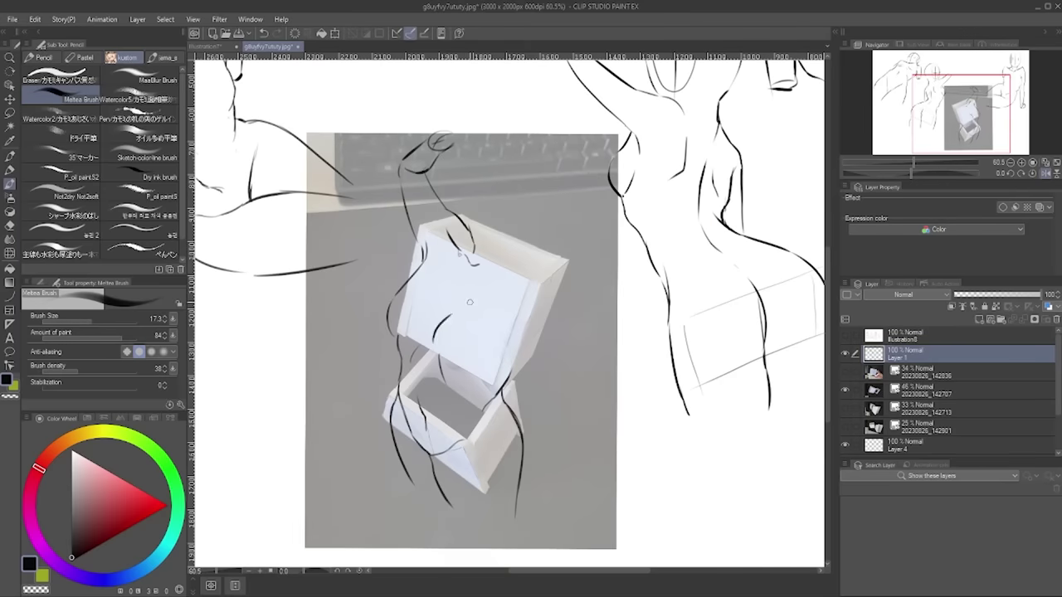
key(ctrl+z)
drag(434, 347, 465, 305)
mouse_move(480, 262)
mouse_down()
mouse_move(535, 262)
mouse_move(516, 249)
mouse_up()
drag(514, 331, 495, 360)
- Sketch the upper and lower contours of the other arm extending outward from the chest box's side face
mouse_move(529, 264)
mouse_down()
mouse_move(556, 246)
mouse_move(583, 248)
mouse_up()
key(ctrl+z)
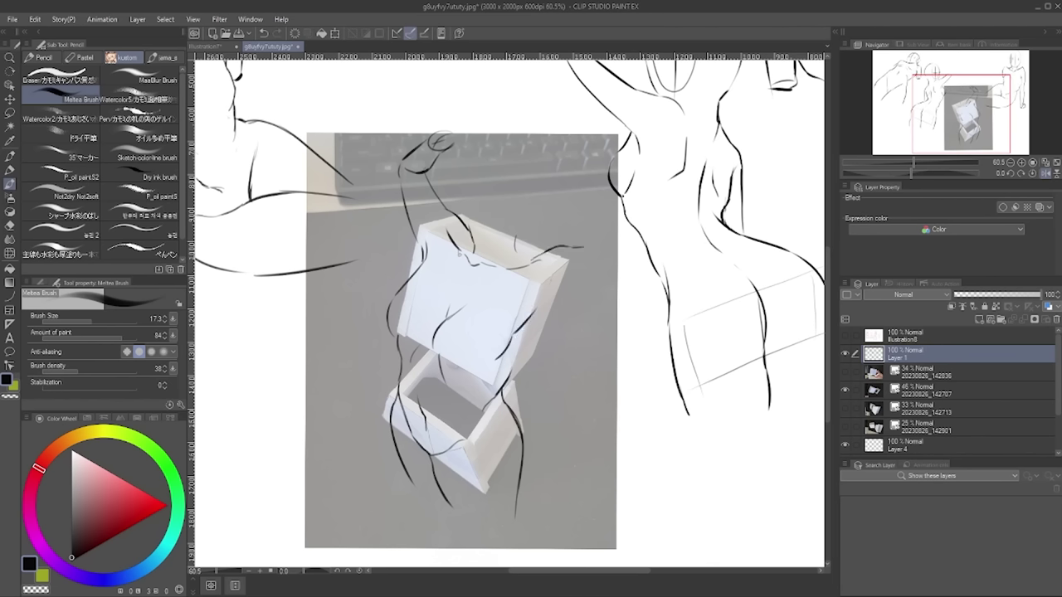
drag(537, 308, 584, 250)
drag(550, 301, 612, 262)
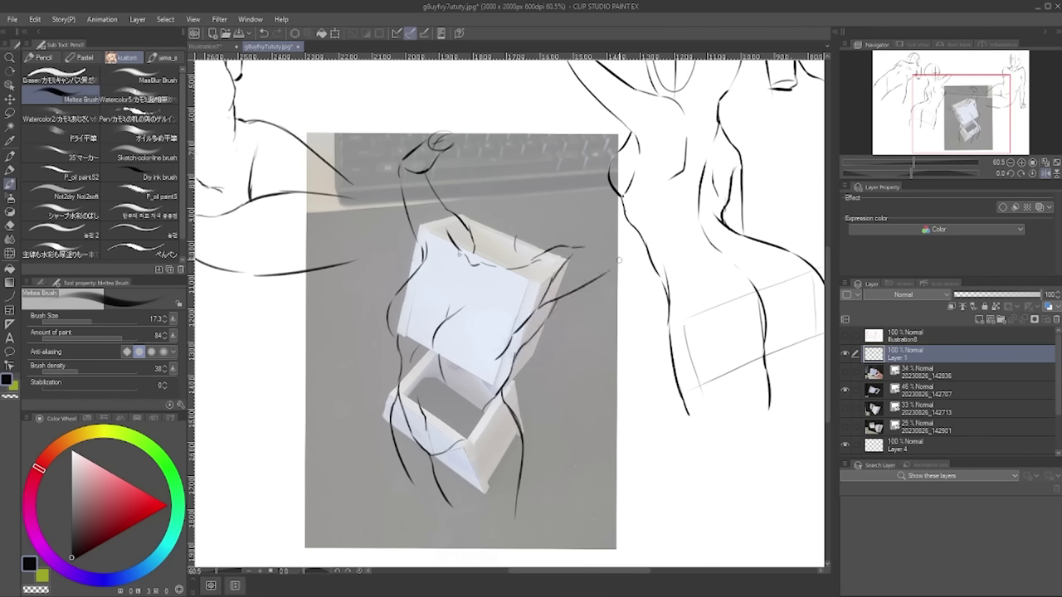
- Sketch a tilted oval head above the chest box with a centre line, an eye line and eyes
key(e)
key(b)
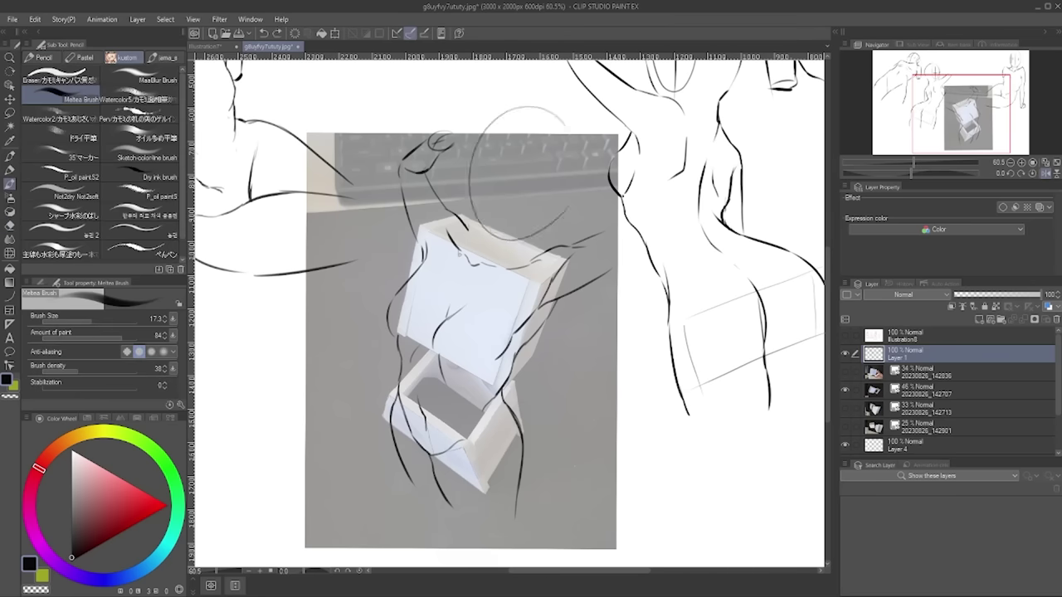
drag(541, 118, 500, 235)
drag(463, 170, 560, 205)
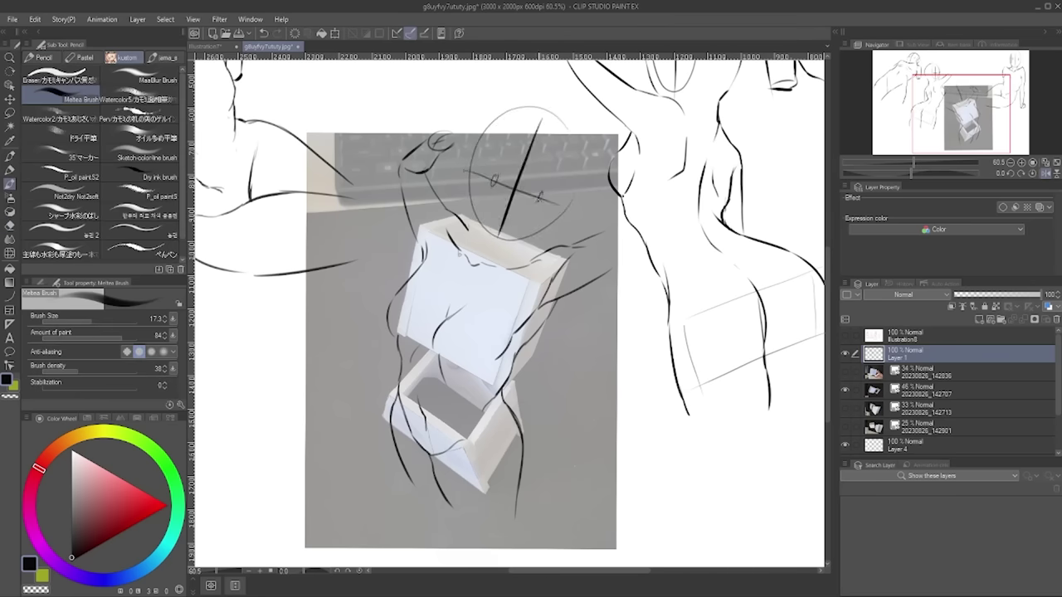
- Add the ear on the side of the head, the neck lines, and the shoulder line toward the outstretched arm
drag(579, 158, 554, 220)
drag(575, 166, 557, 216)
mouse_move(478, 218)
mouse_down()
mouse_move(473, 259)
mouse_move(520, 250)
mouse_move(531, 231)
mouse_move(525, 249)
mouse_up()
key(ctrl+z)
drag(523, 250, 608, 234)
key(ctrl+z)
key(ctrl+z)
key(ctrl+z)
key(h)
key(h)
- Lasso the whole raised-arm figure, narrow it slightly with Free Transform, and deselect
key(m)
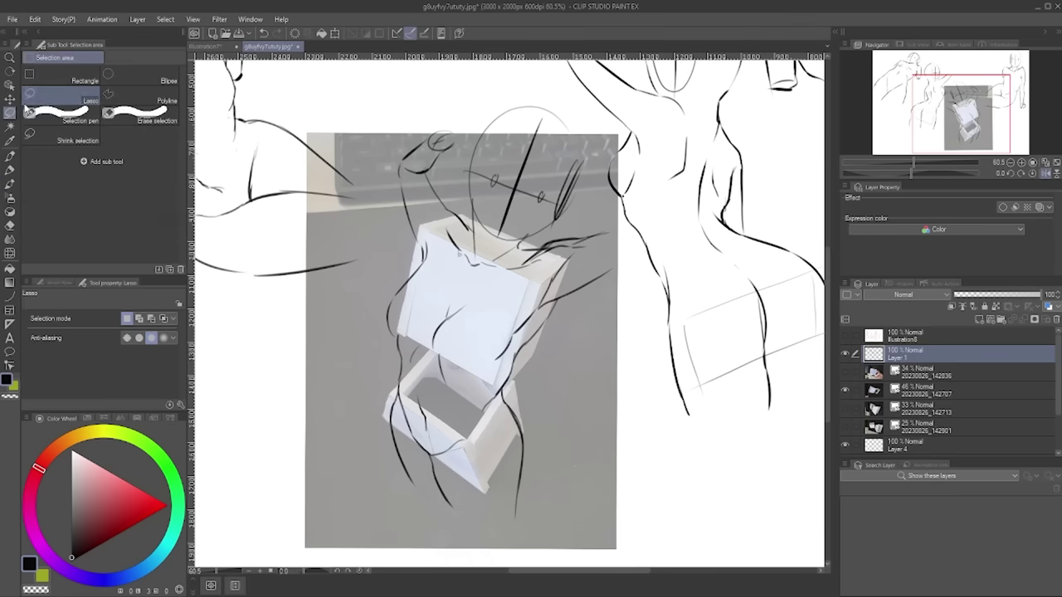
mouse_move(452, 91)
mouse_down()
mouse_move(352, 347)
mouse_move(619, 218)
mouse_move(456, 84)
mouse_up()
click(35, 19)
mouse_move(83, 299)
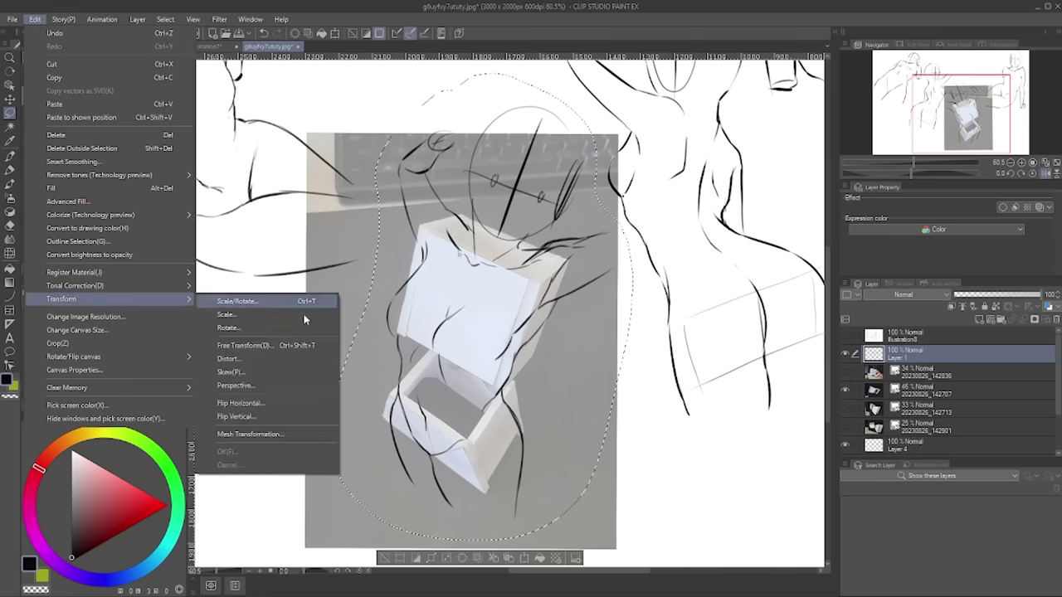
click(290, 345)
drag(633, 308, 604, 309)
click(444, 559)
click(371, 557)
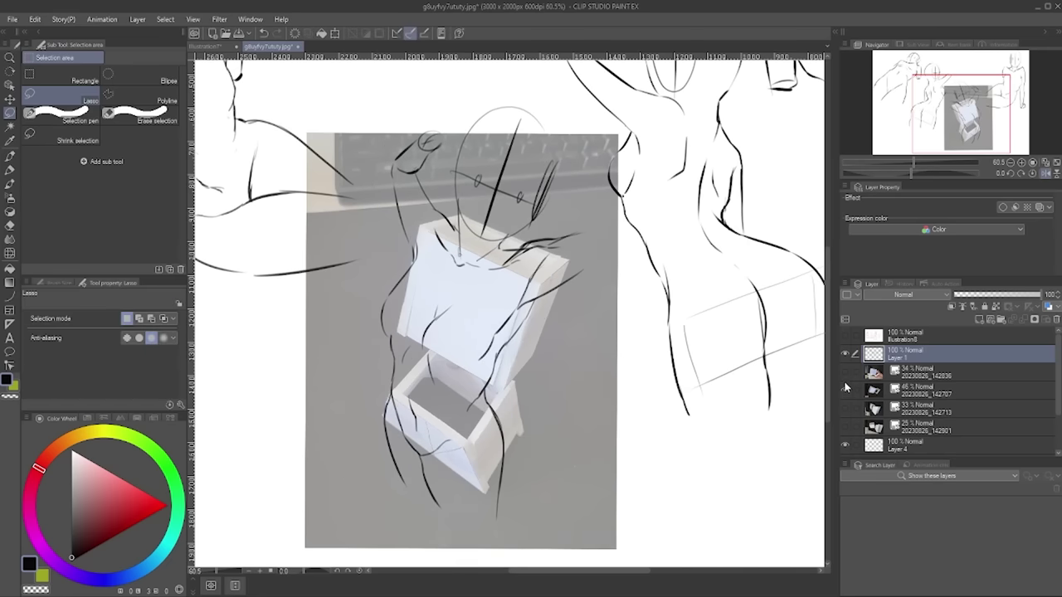
- Hide the photo layer 20230826_142707 and view the sketched figures together in the flipped view
click(846, 390)
key(h)
scroll(718, 370, down, 2)
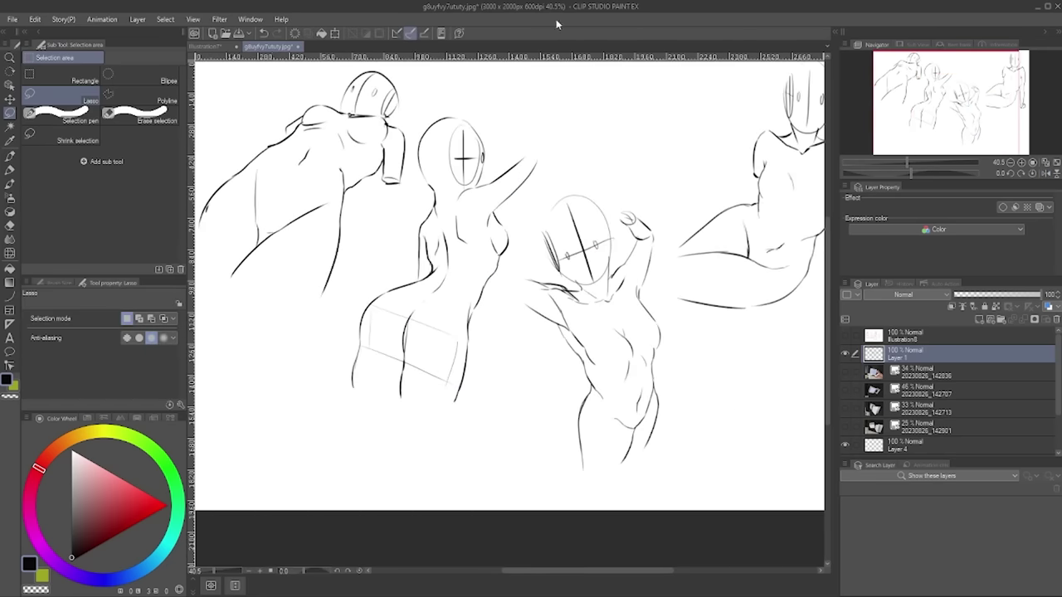